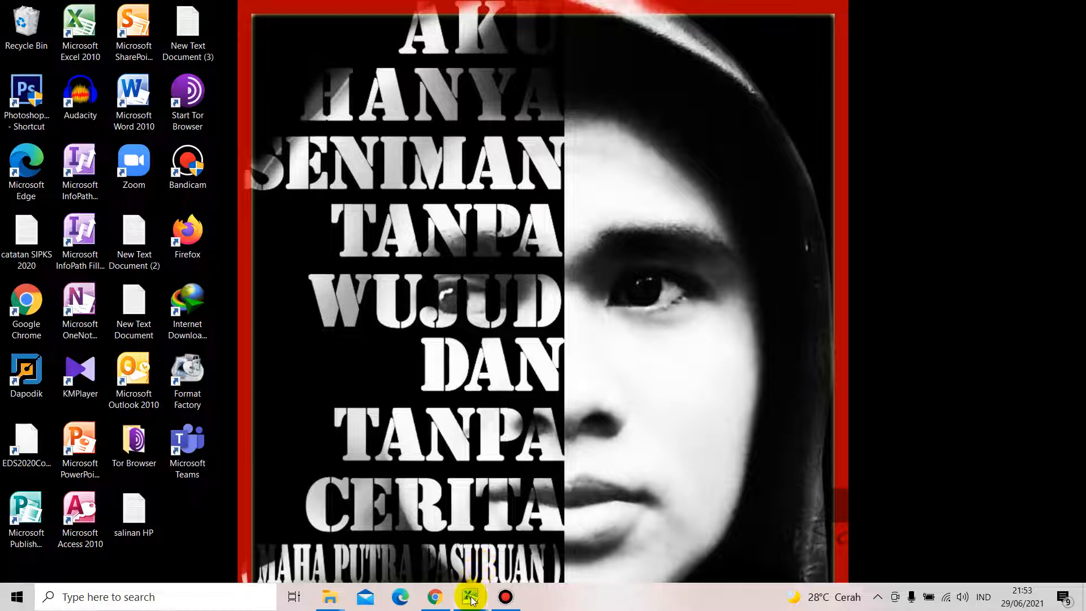
# Switch to SIPKS 2021 in Chrome and open the Buku Pembantu Bank entry page from the home page.
pyautogui.moveTo(473, 594)
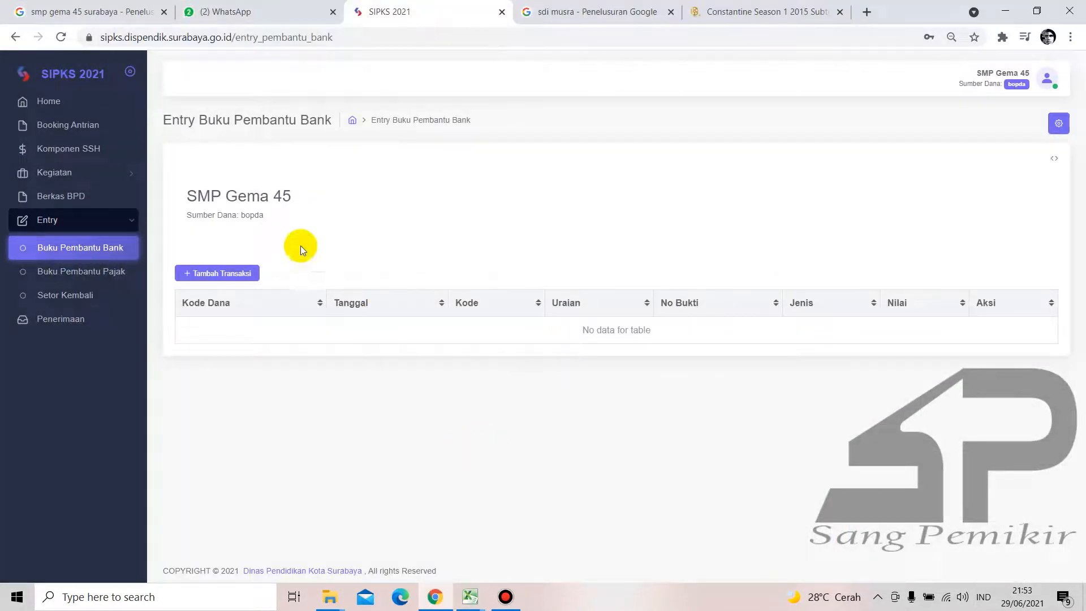
pyautogui.click(52, 102)
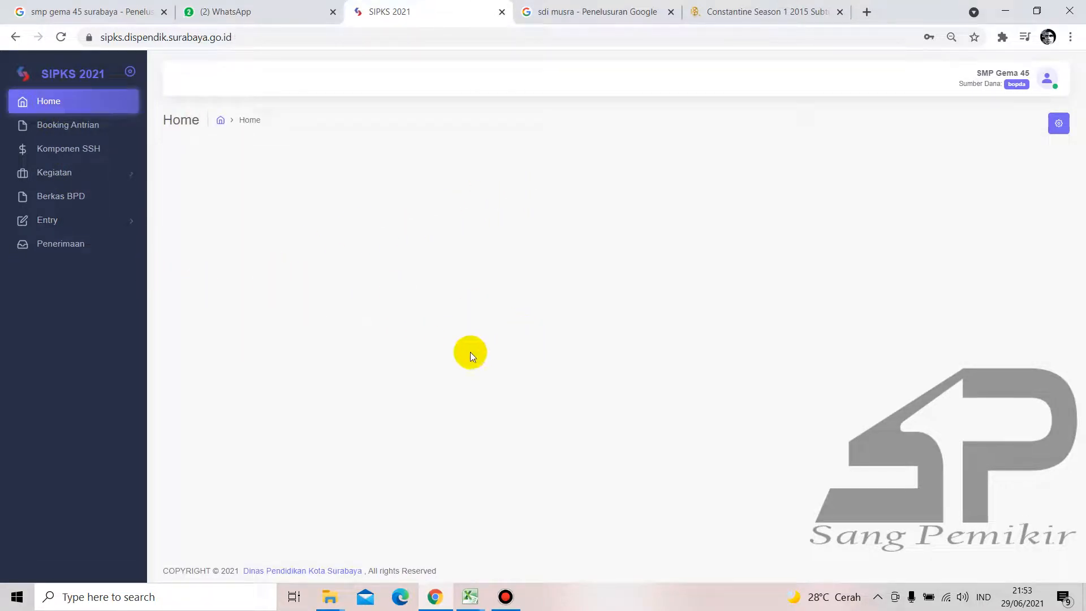
pyautogui.click(97, 225)
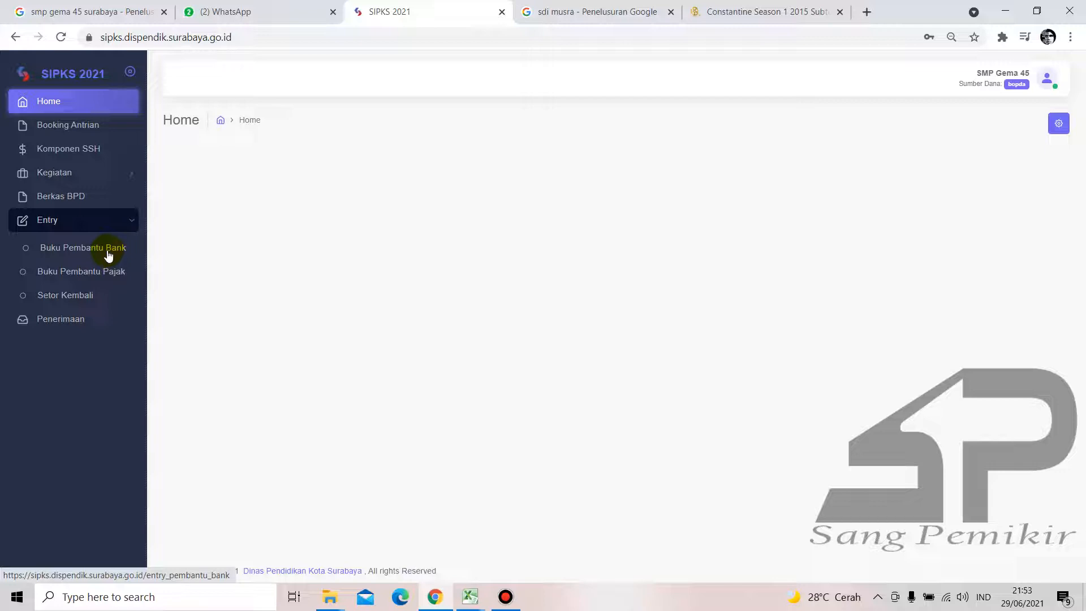
pyautogui.click(108, 254)
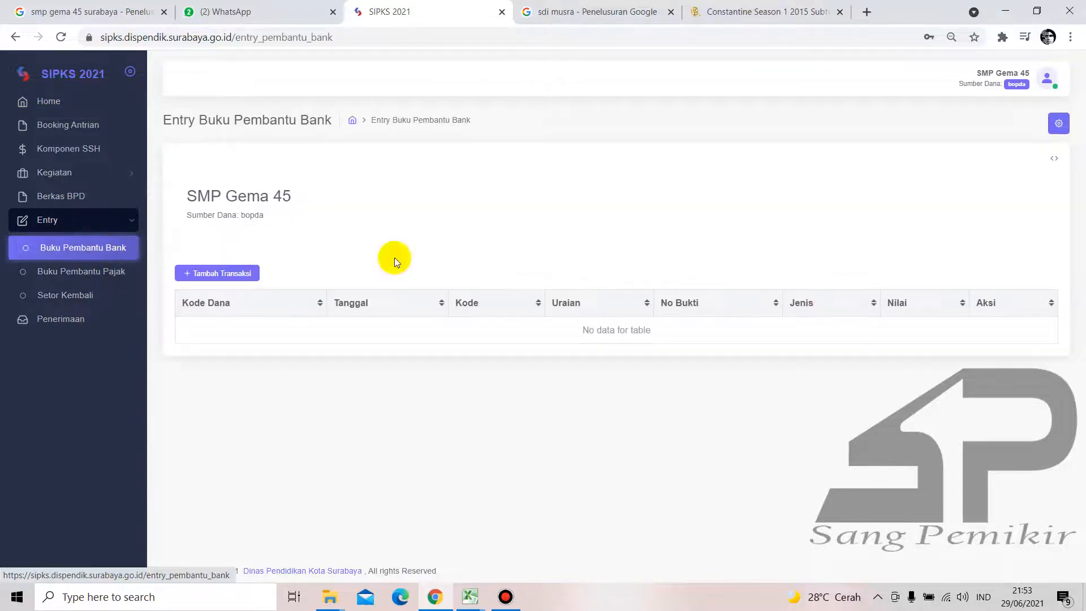
# Start a new transaction with the code "1 - Saldo Bank Awal Tahun" and a value of 0.
pyautogui.click(242, 273)
pyautogui.click(565, 100)
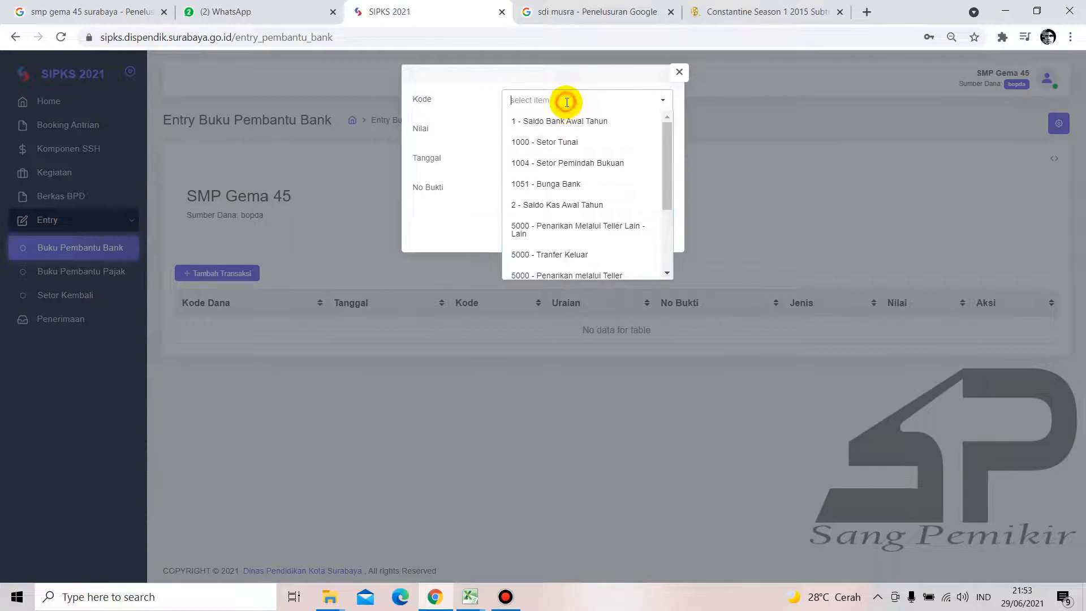
pyautogui.click(574, 131)
pyautogui.click(583, 130)
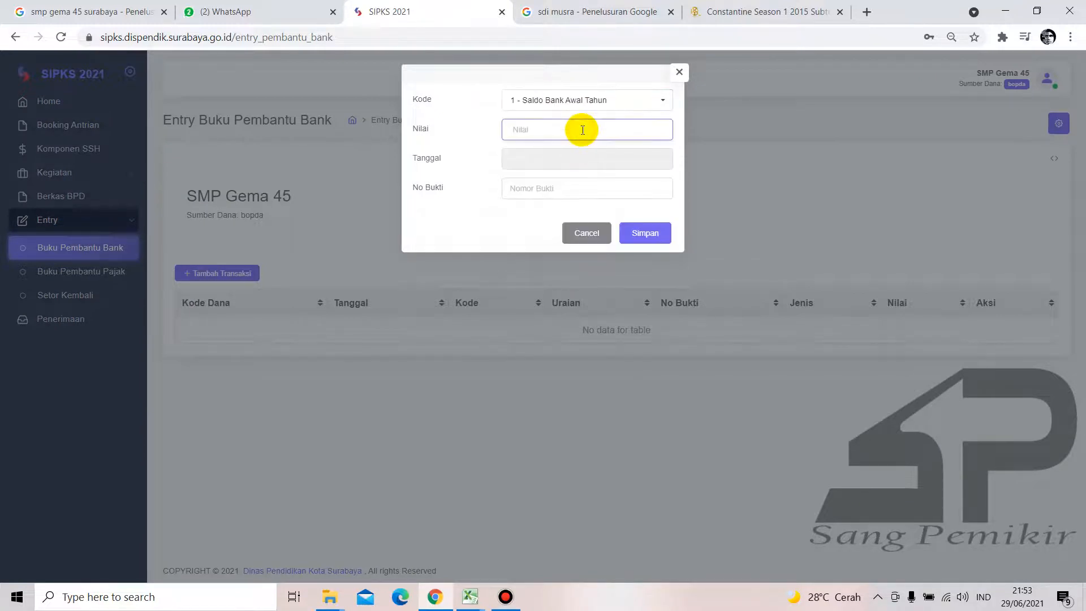
pyautogui.write('0')
# Date the opening bank balance transaction January 1, 2021 and save it without a receipt number.
pyautogui.click(576, 152)
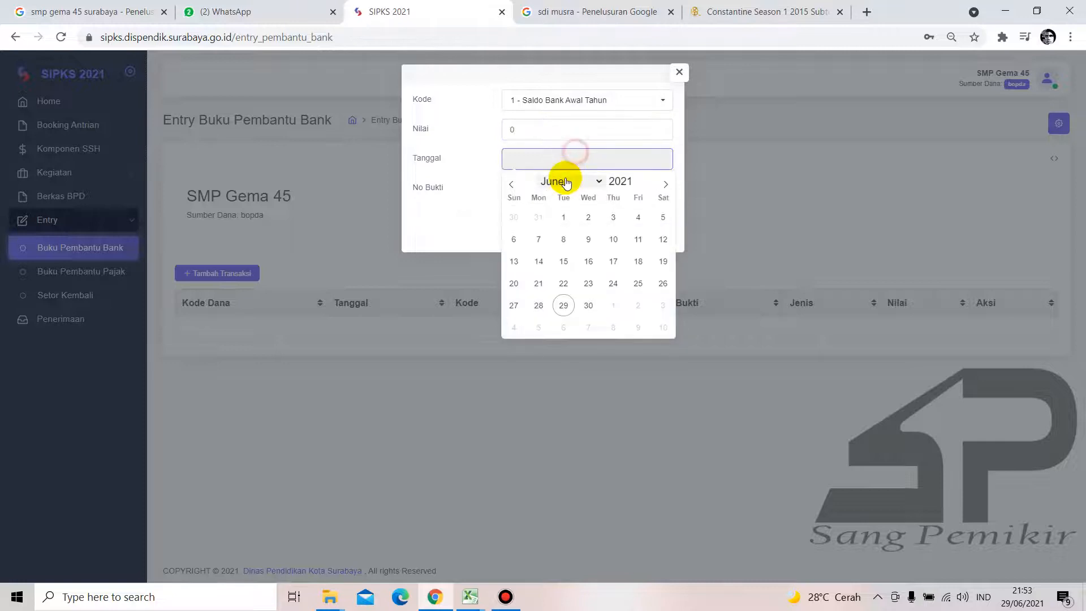
pyautogui.click(561, 180)
pyautogui.click(557, 194)
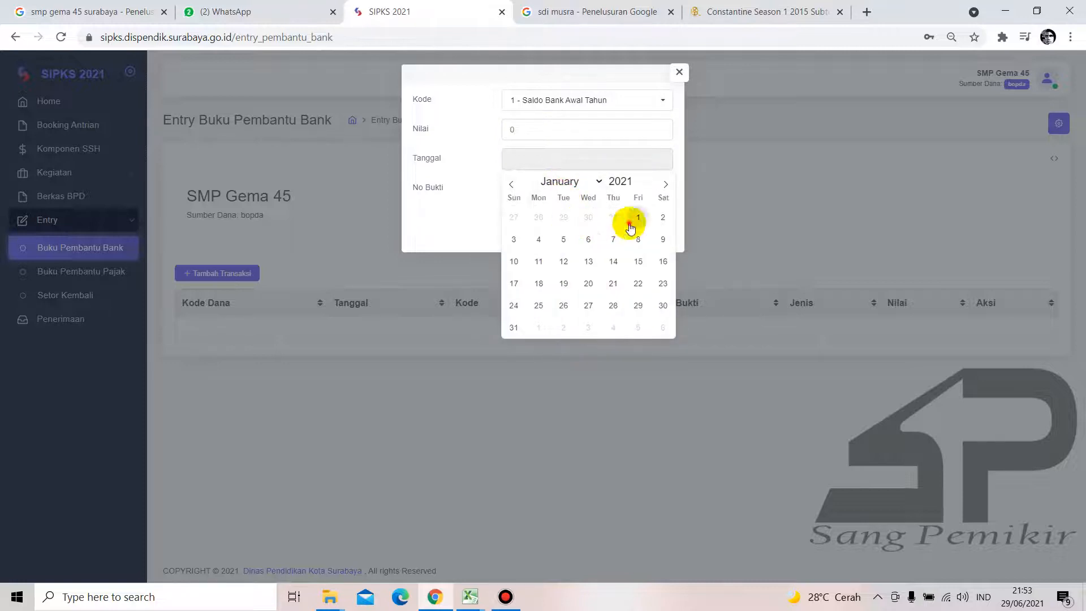
pyautogui.click(637, 218)
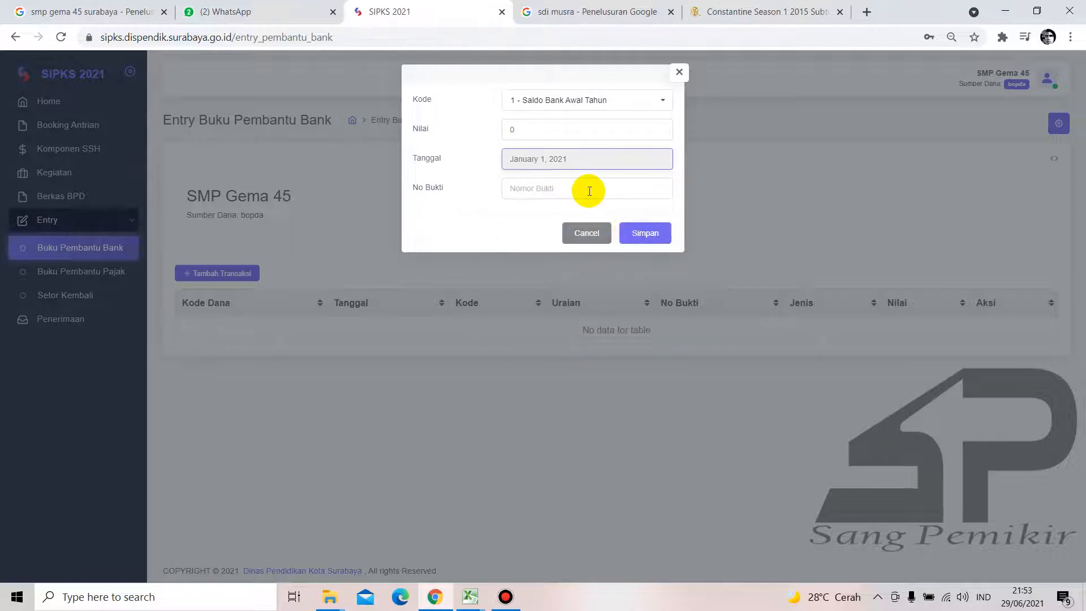
pyautogui.click(636, 232)
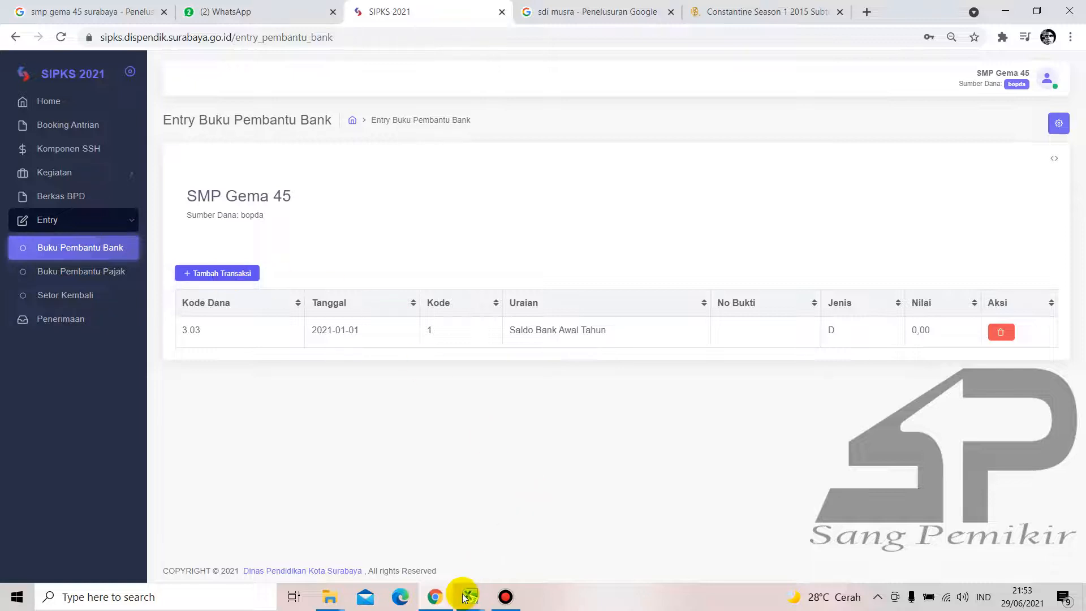
# Switch to Excel and examine the January bank ledger entries in the Pembantu Bank smstr 1 workbook.
pyautogui.moveTo(469, 596)
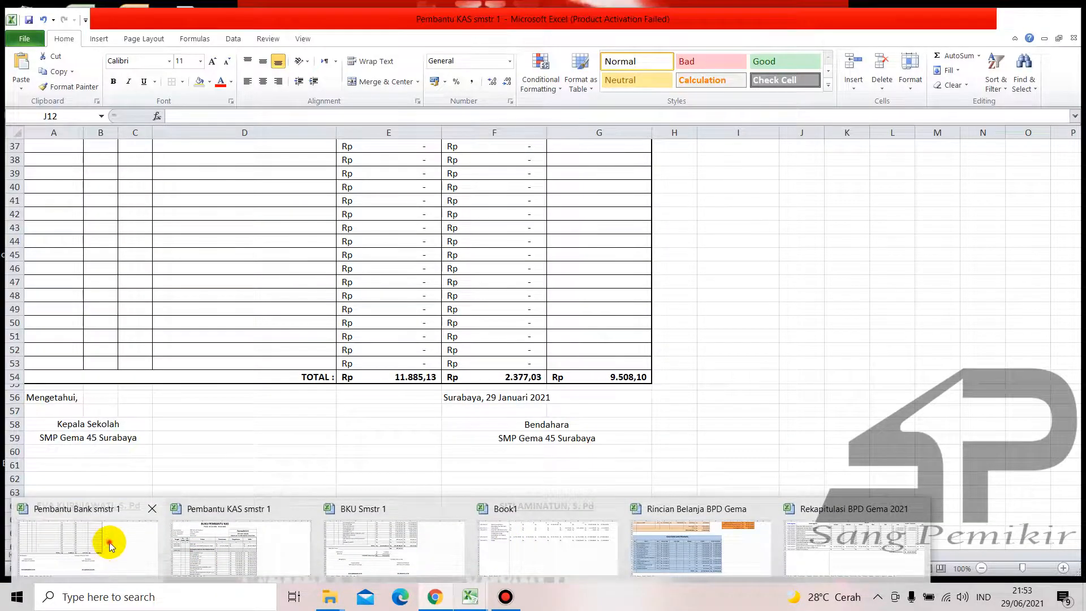
pyautogui.click(110, 542)
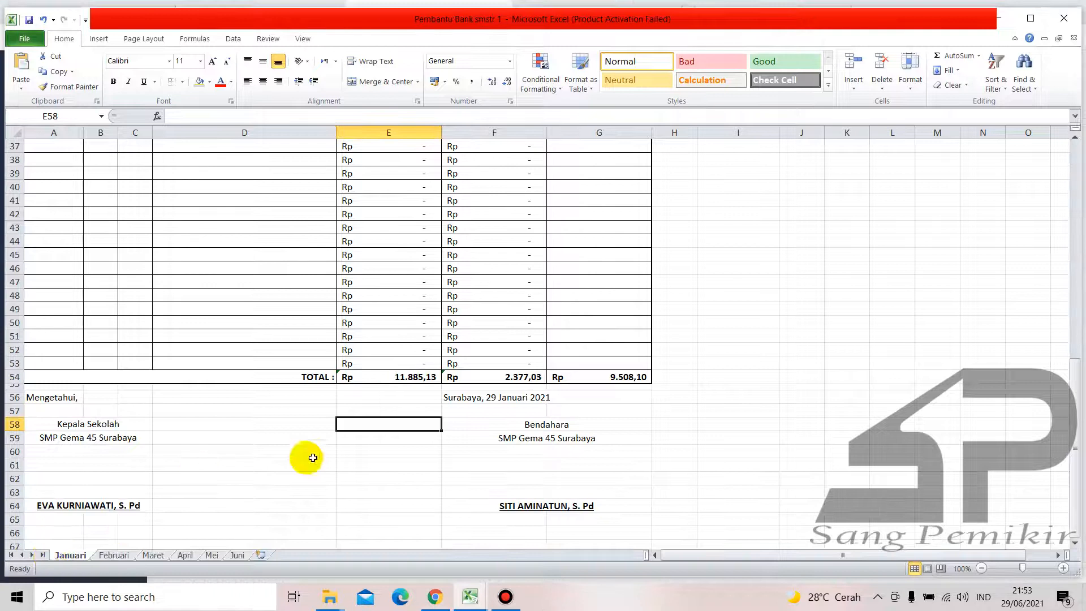
pyautogui.scroll(12, 327, 461)
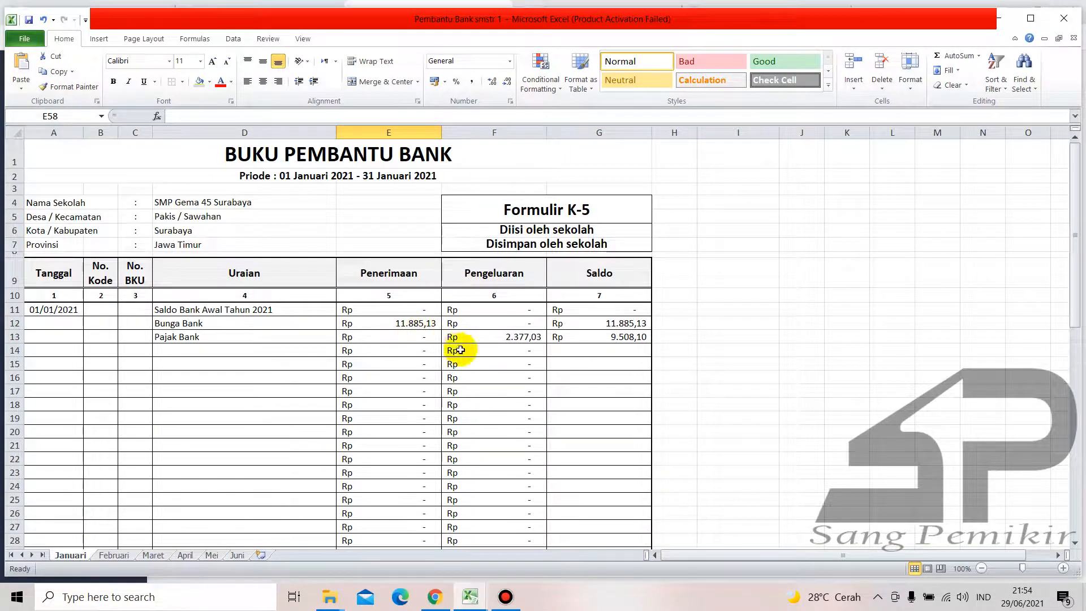
# Return to SIPKS 2021 in Chrome and start a "1051 - Bunga Bank" transaction with a value of 11885.13.
pyautogui.click(438, 604)
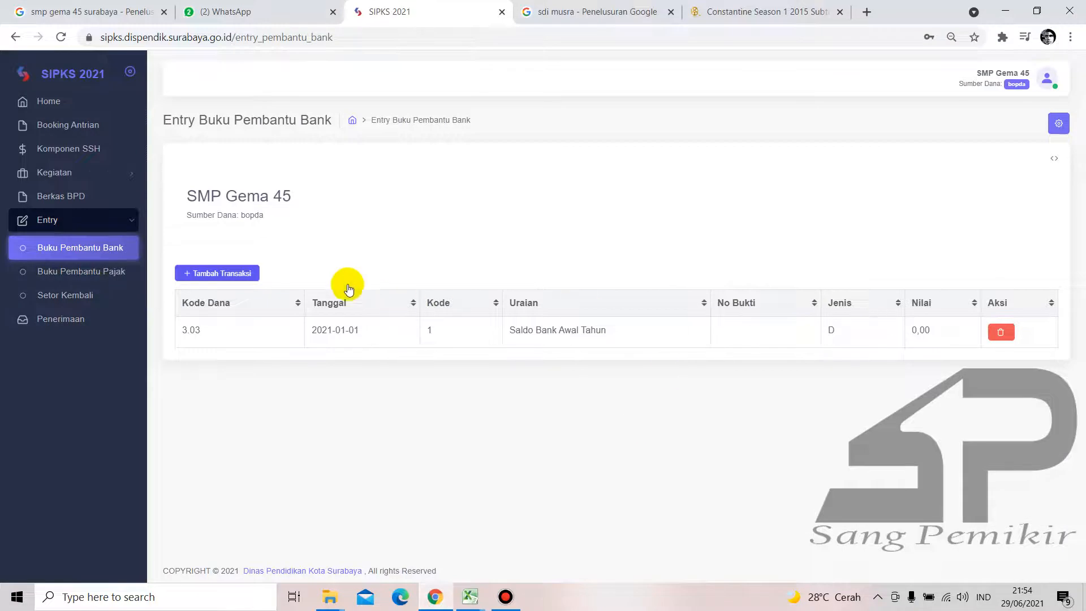
pyautogui.click(238, 274)
pyautogui.click(606, 101)
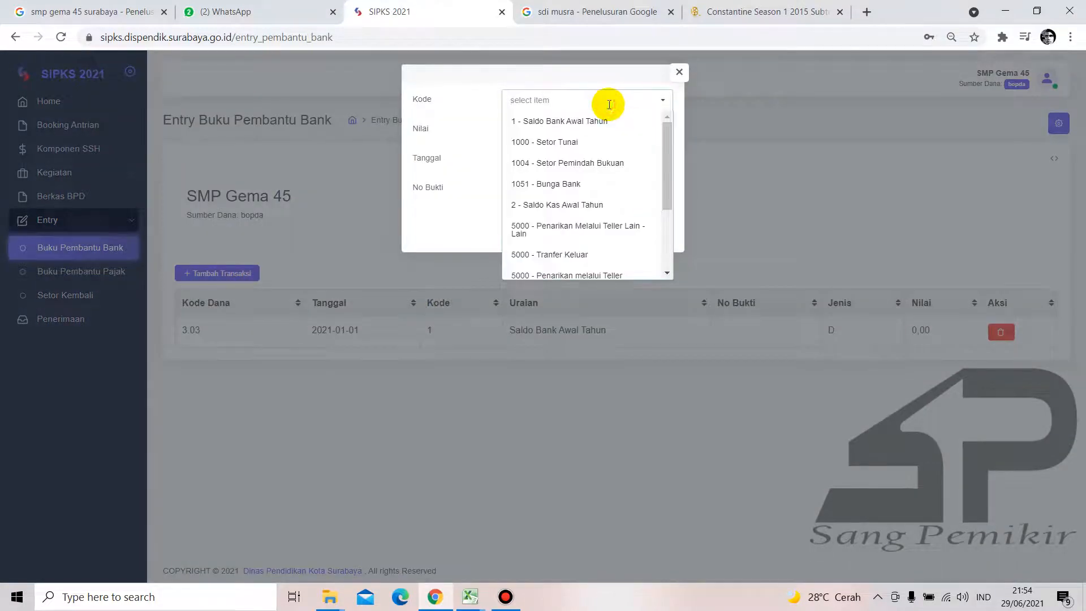
pyautogui.click(588, 183)
pyautogui.click(542, 132)
pyautogui.write('11885.13')
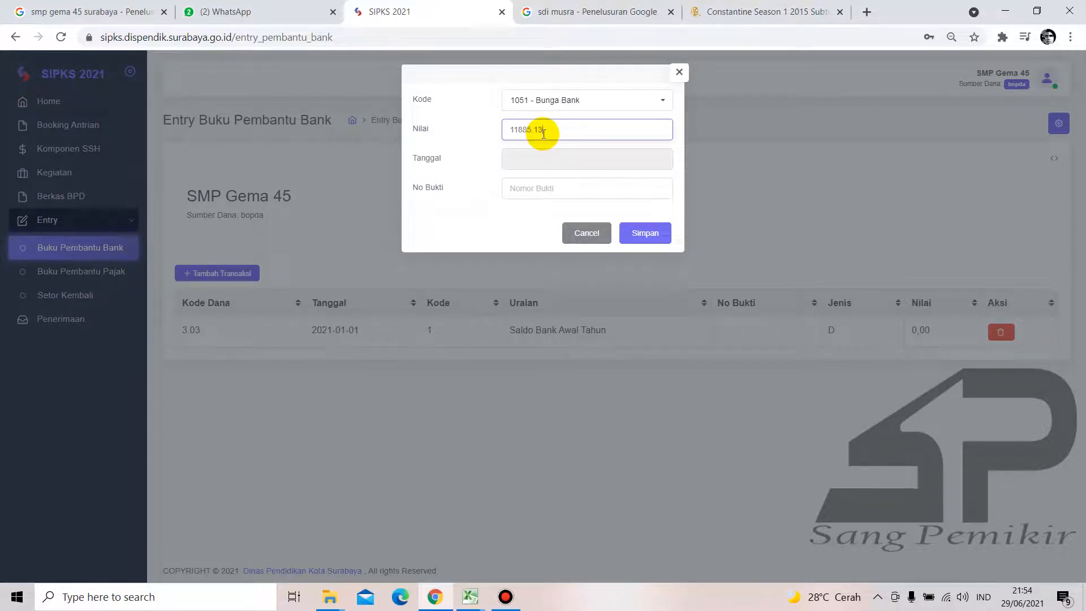
# Check the bank interest against the ledger preview, date the transaction January 1, 2021 and save it.
pyautogui.moveTo(478, 595)
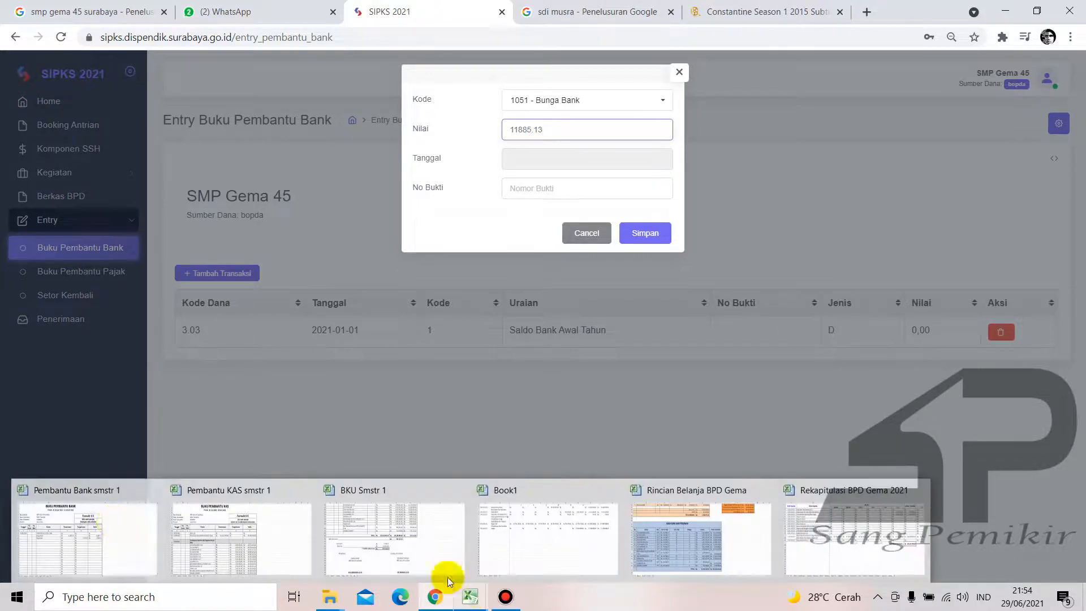
pyautogui.moveTo(114, 522)
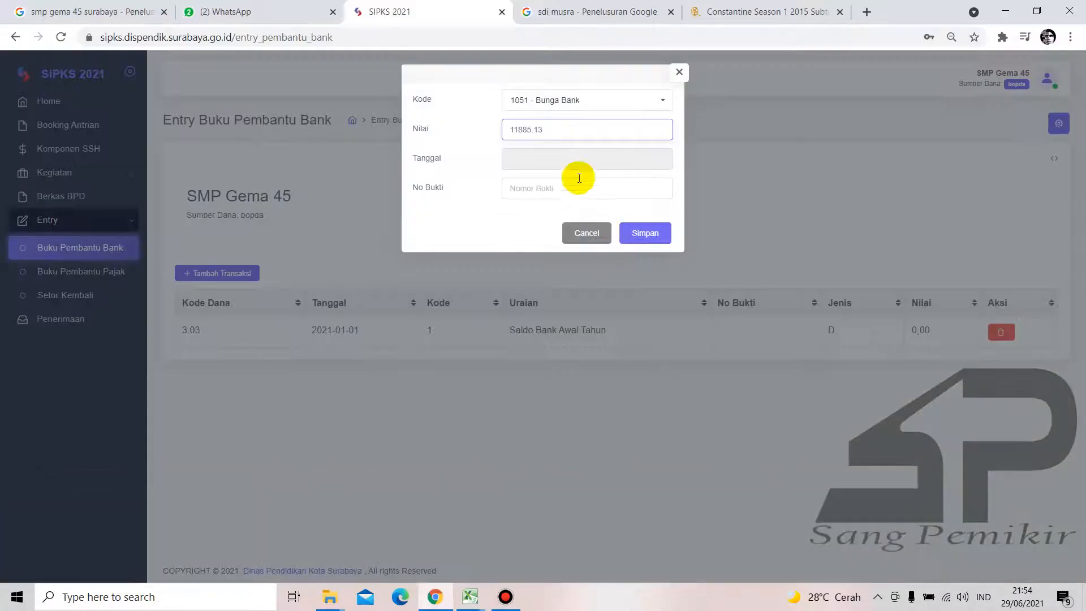
pyautogui.click(575, 161)
pyautogui.click(565, 180)
pyautogui.click(562, 193)
pyautogui.click(634, 220)
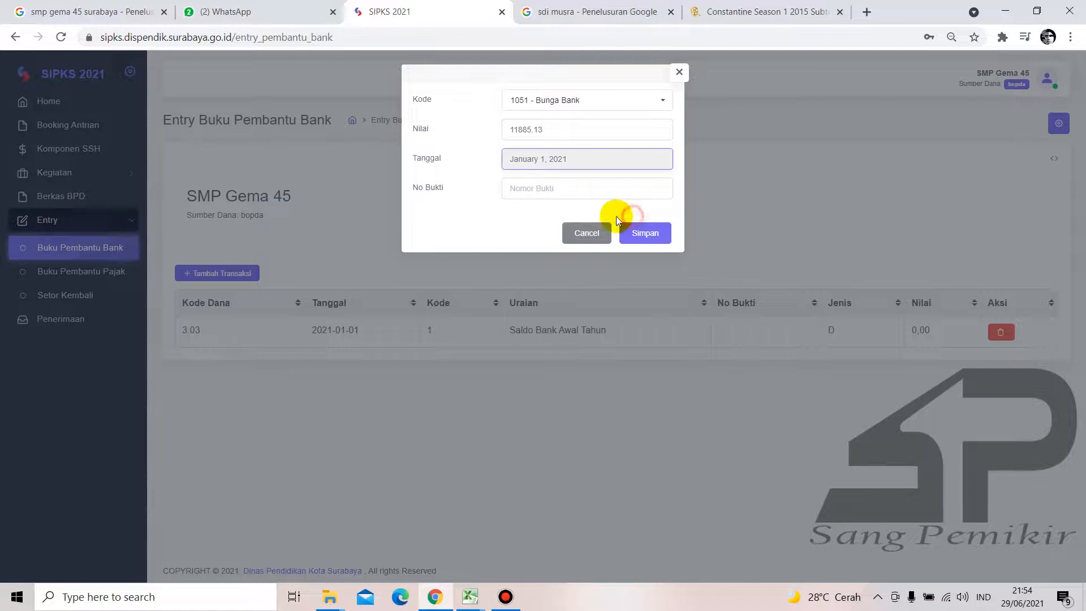
pyautogui.click(652, 232)
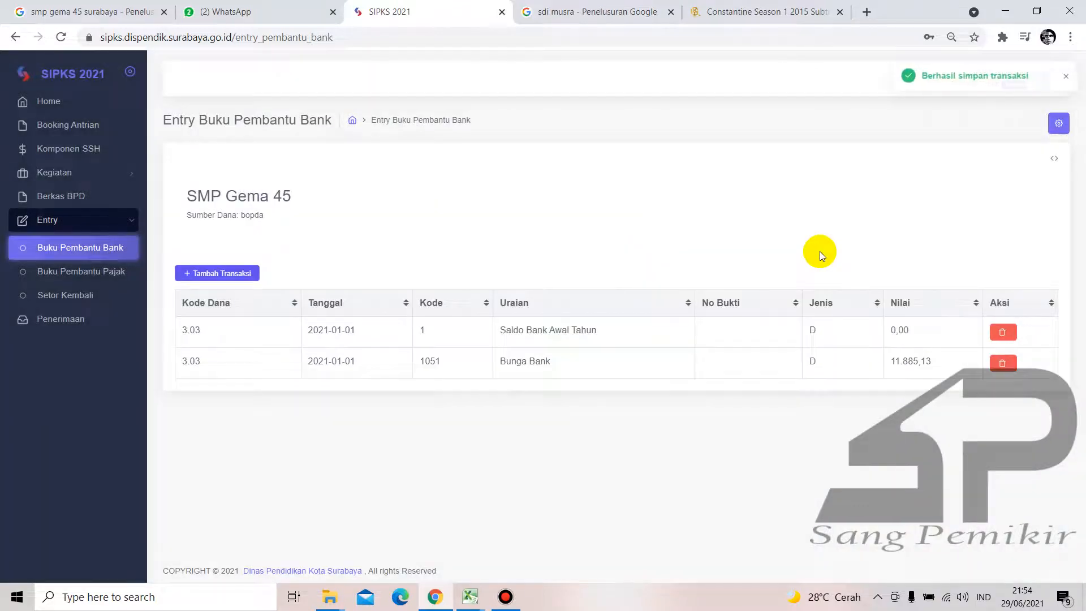
# Start a new transaction with the code "5057 - Pajak Bank" and a value of 2377.03 taken from the January ledger.
pyautogui.click(470, 597)
pyautogui.moveTo(134, 555)
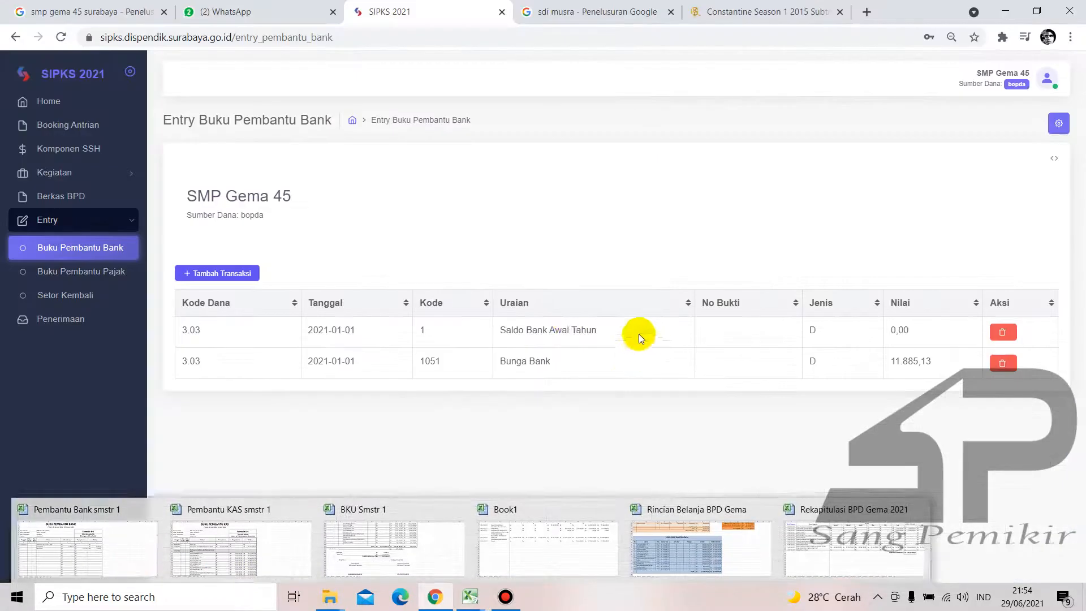
pyautogui.click(233, 276)
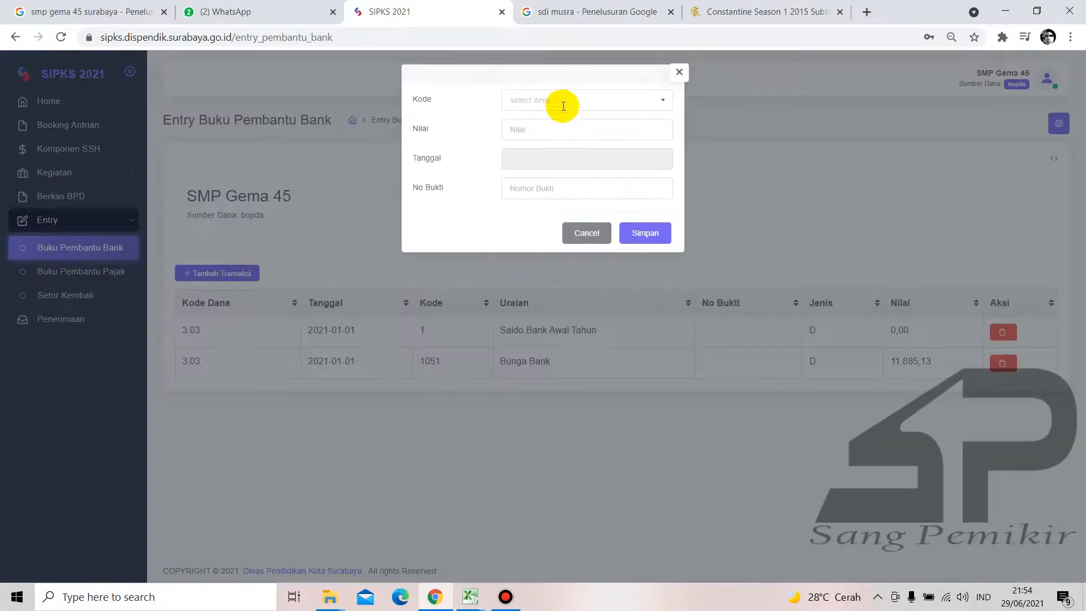
pyautogui.click(562, 102)
pyautogui.scroll(-3, 591, 232)
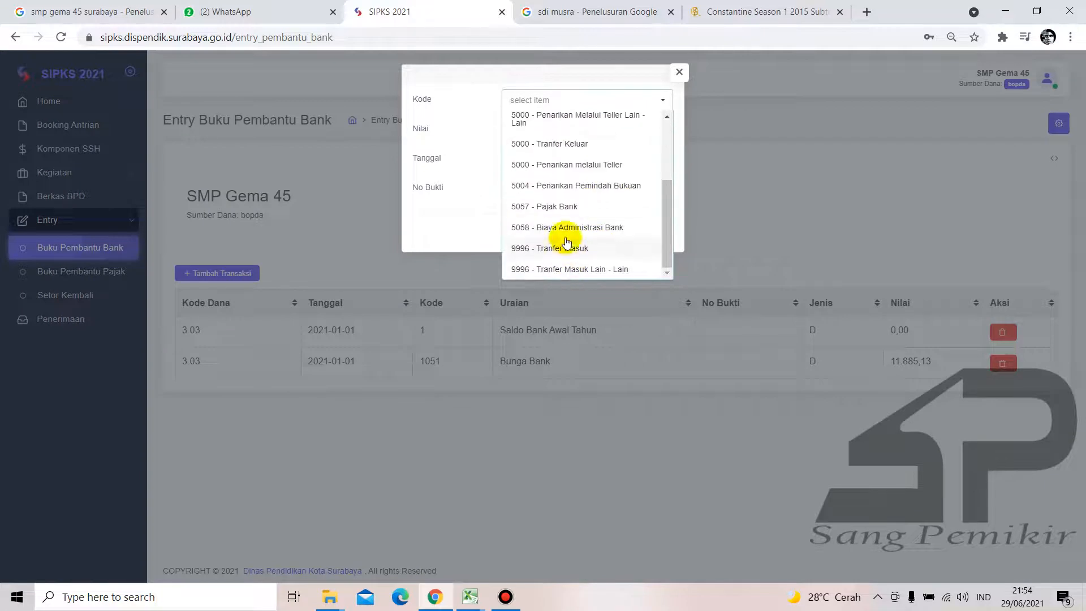
pyautogui.click(562, 209)
pyautogui.click(537, 130)
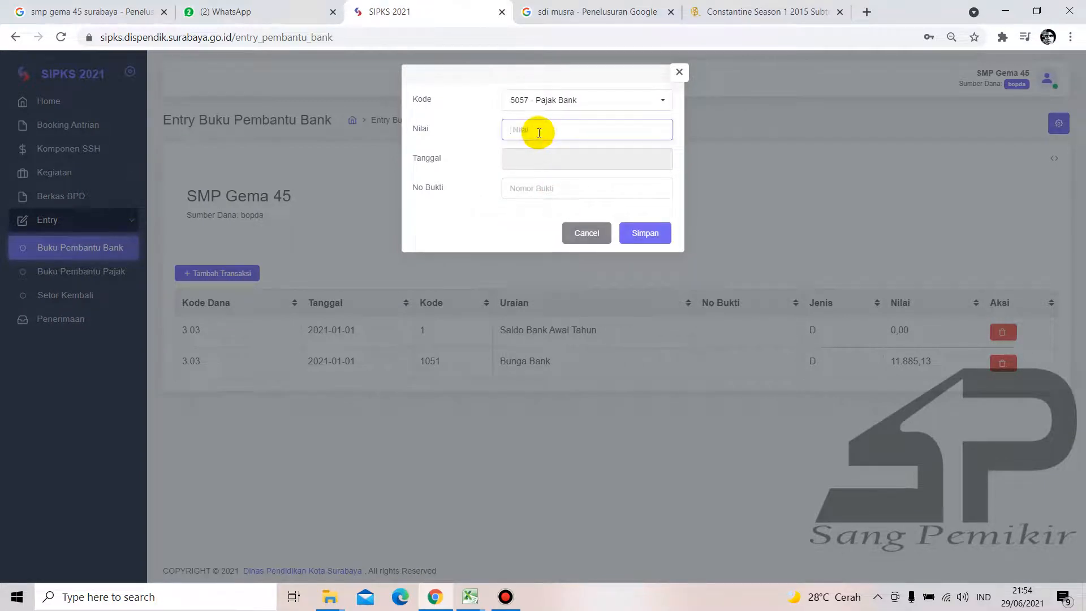
pyautogui.moveTo(462, 595)
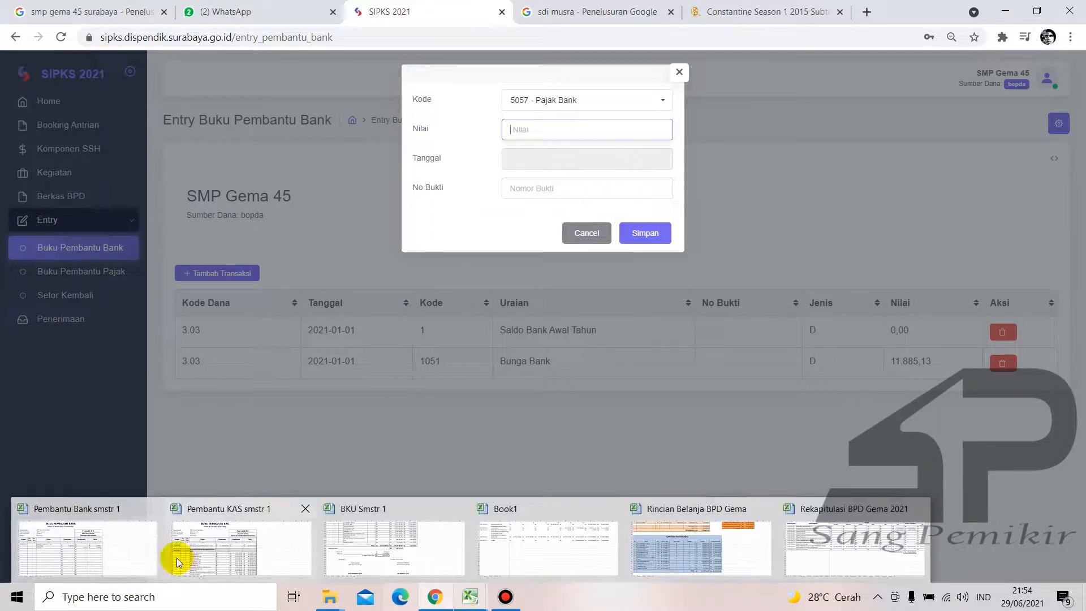
pyautogui.moveTo(133, 558)
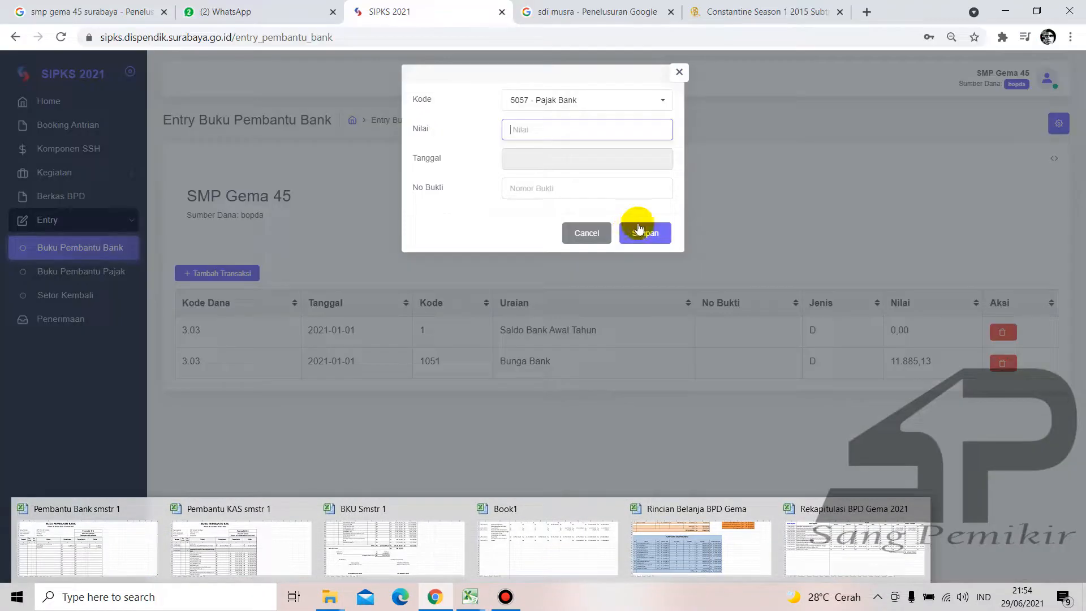
pyautogui.write('23777')
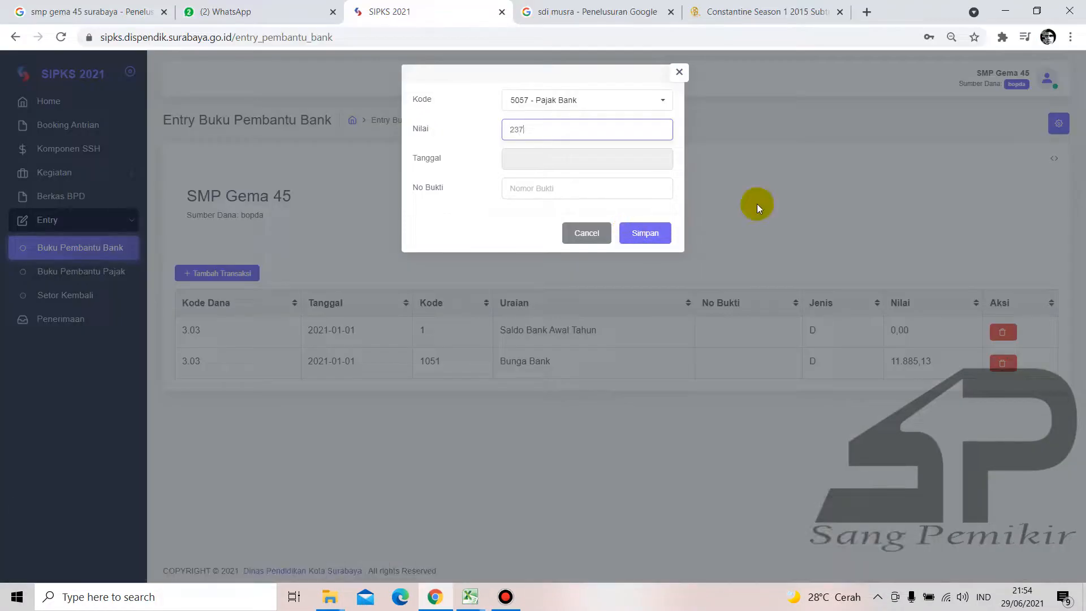
pyautogui.press('BackSpace')
pyautogui.write('.03')
# Date the bank tax transaction January 1, 2021 and save it without a receipt number.
pyautogui.click(591, 166)
pyautogui.click(578, 182)
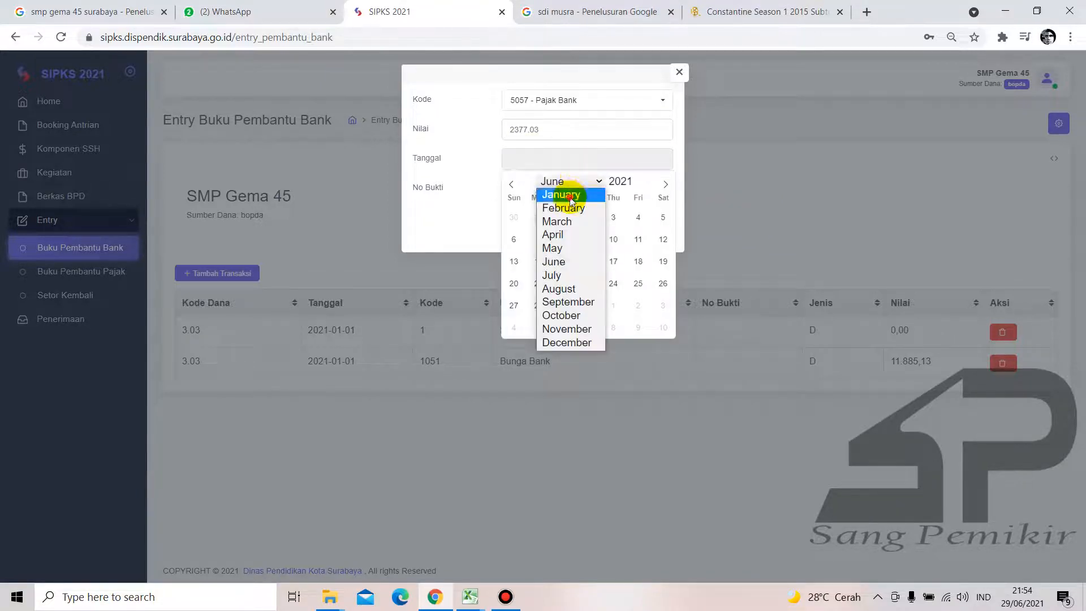
pyautogui.click(569, 196)
pyautogui.click(634, 219)
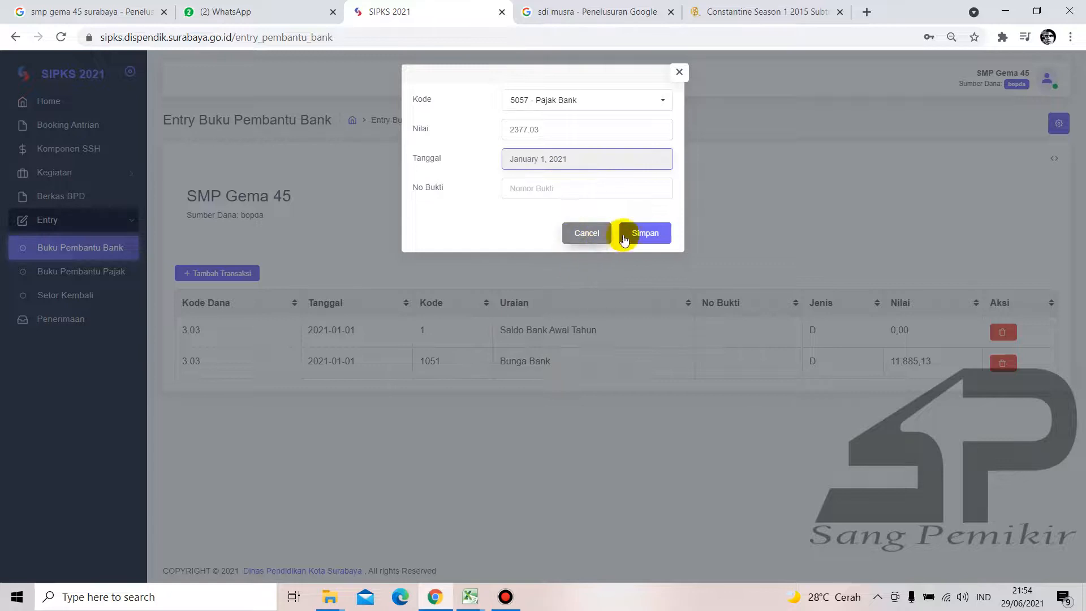
pyautogui.click(644, 233)
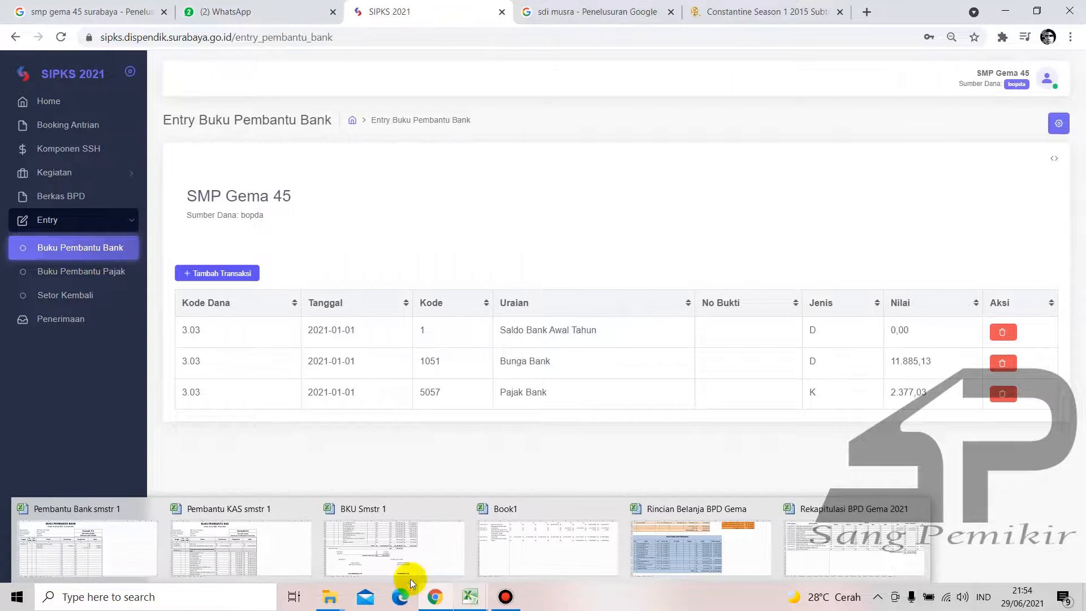
# Switch to the Pembantu Bank smstr 1 workbook in Excel and examine the February to June sheets for further bank transactions.
pyautogui.click(62, 531)
pyautogui.click(113, 555)
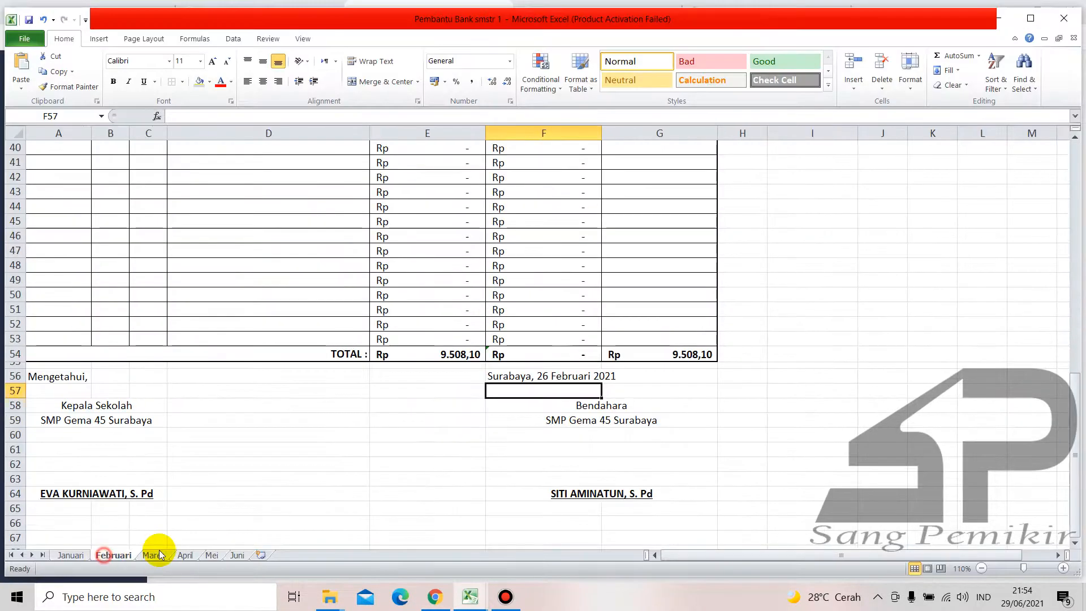
pyautogui.click(153, 555)
pyautogui.click(184, 555)
pyautogui.scroll(3, 257, 454)
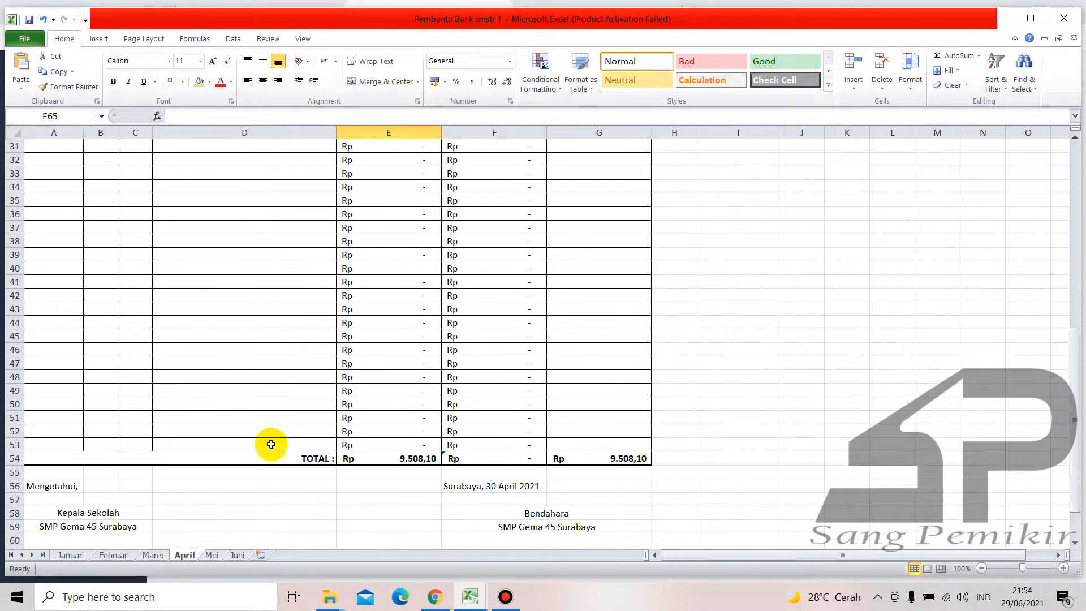
pyautogui.click(214, 555)
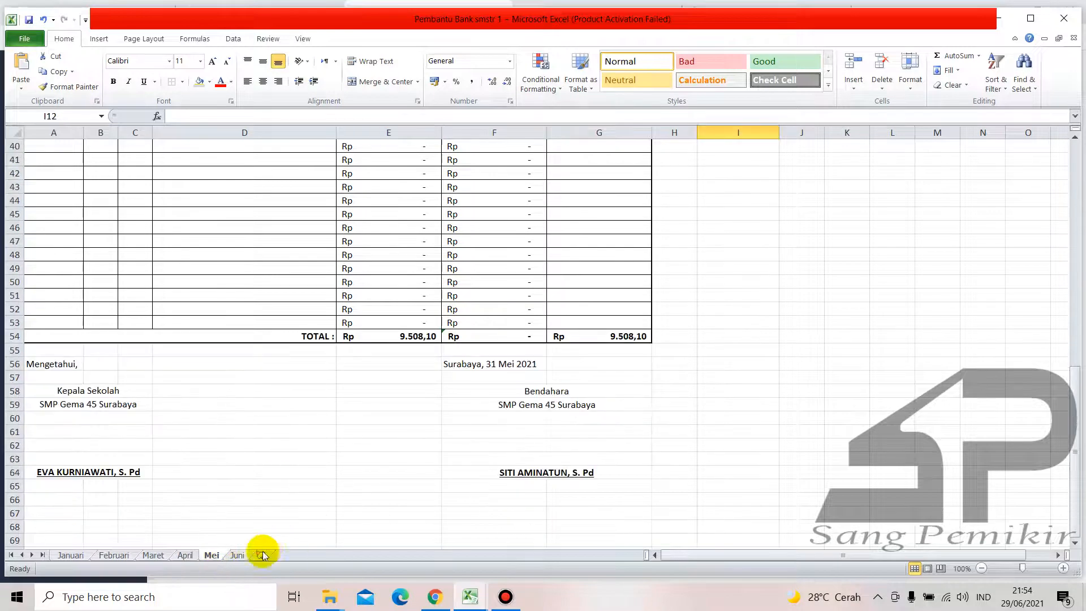
pyautogui.click(236, 555)
pyautogui.scroll(13, 286, 390)
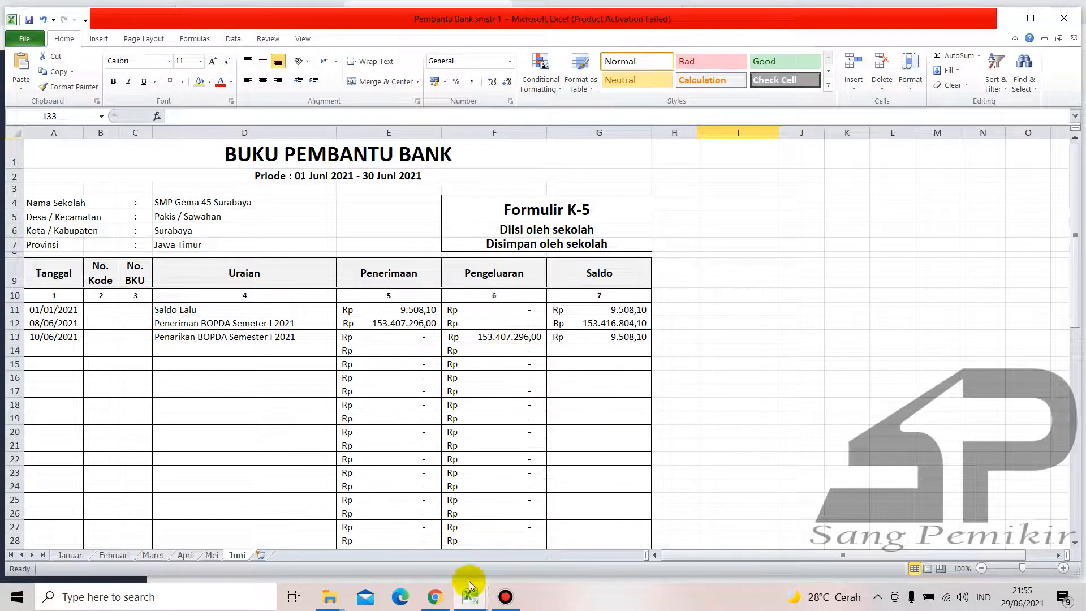
# Switch back to SIPKS 2021 in Chrome and start a new bank transaction with the code "5000 - Penarikan melalui Teller".
pyautogui.click(436, 596)
pyautogui.click(238, 273)
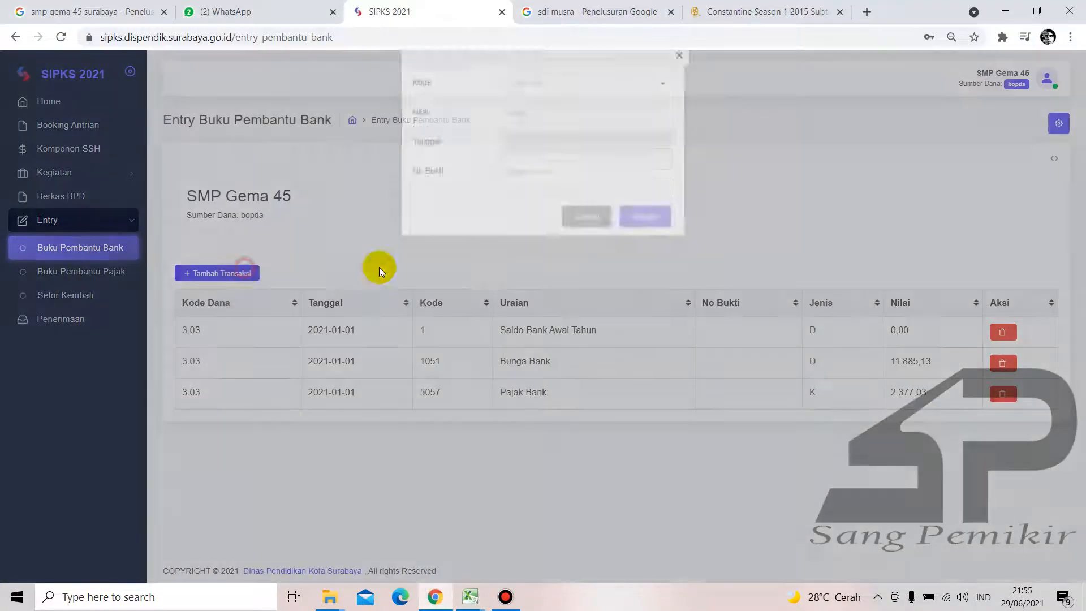
pyautogui.click(586, 103)
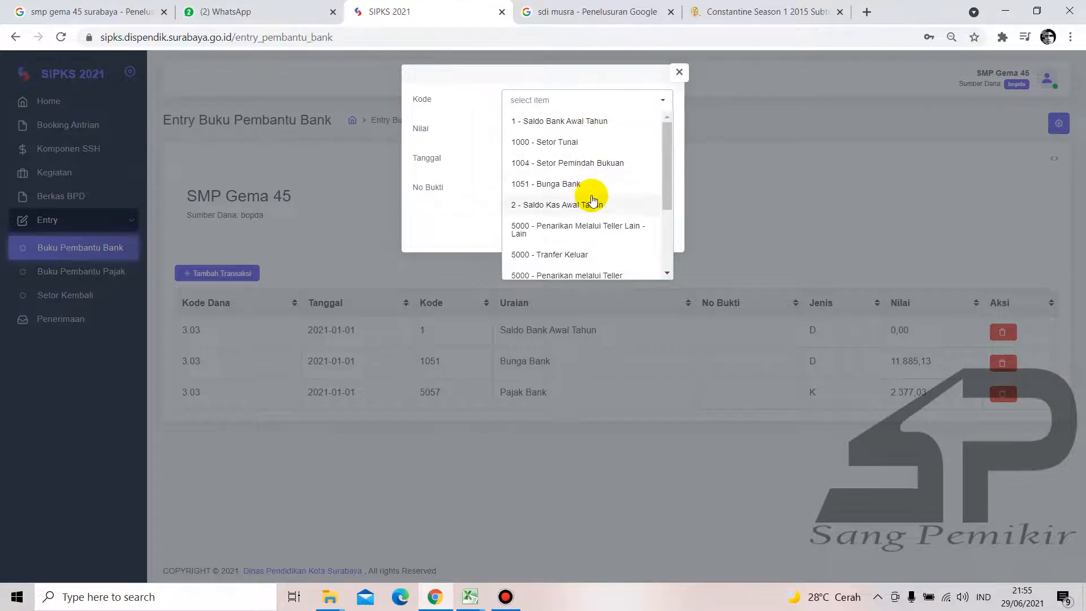
pyautogui.scroll(-2, 591, 215)
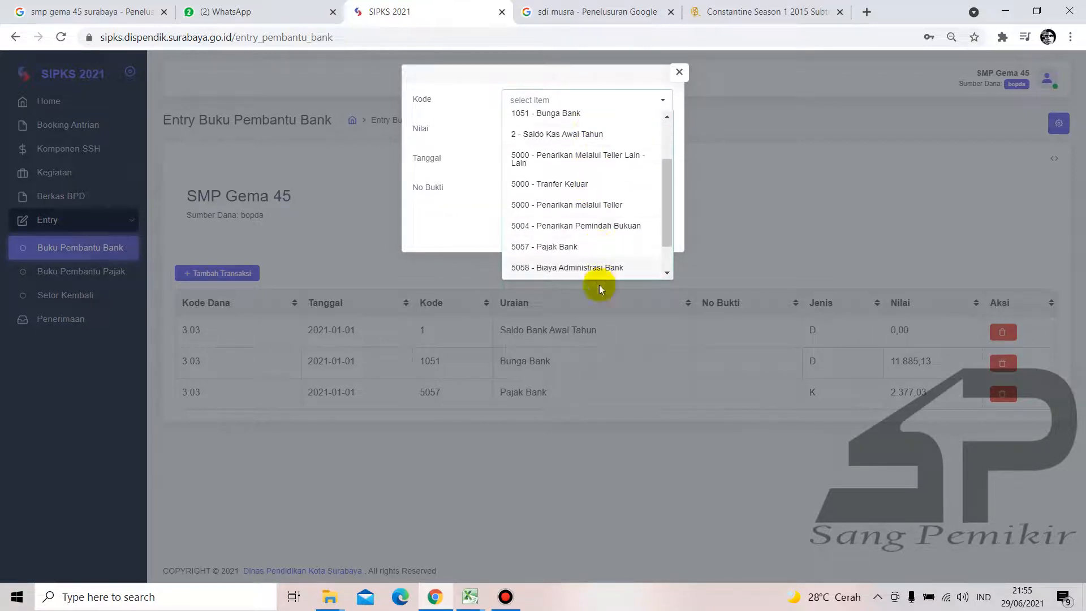
pyautogui.click(601, 207)
# Set the withdrawal's value to 153407296, taken from the June sheet of the Pembantu Bank smstr 1 workbook.
pyautogui.click(566, 129)
pyautogui.moveTo(470, 590)
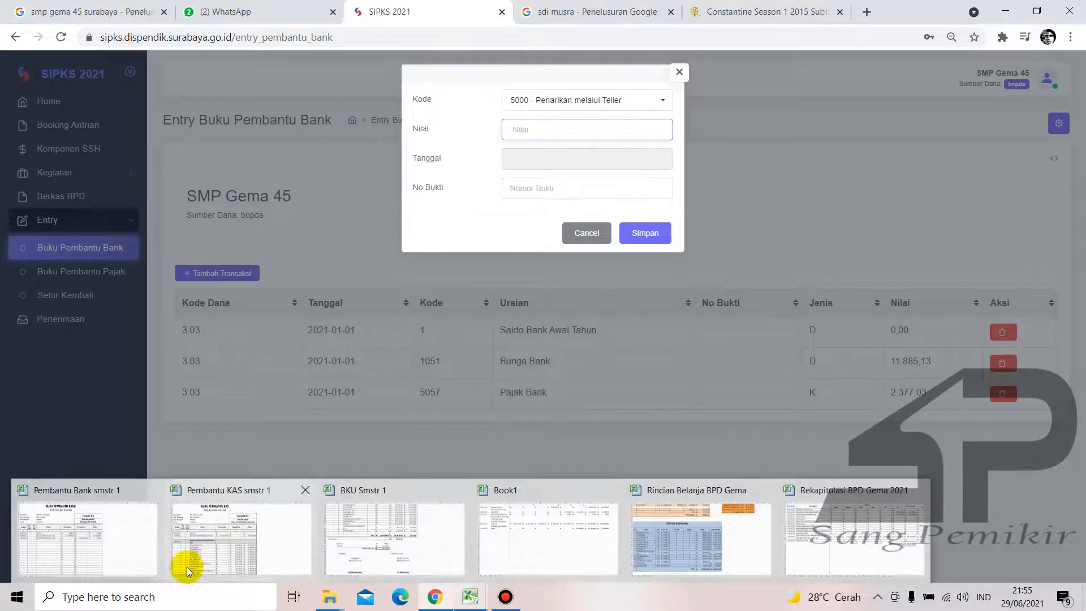
pyautogui.moveTo(111, 551)
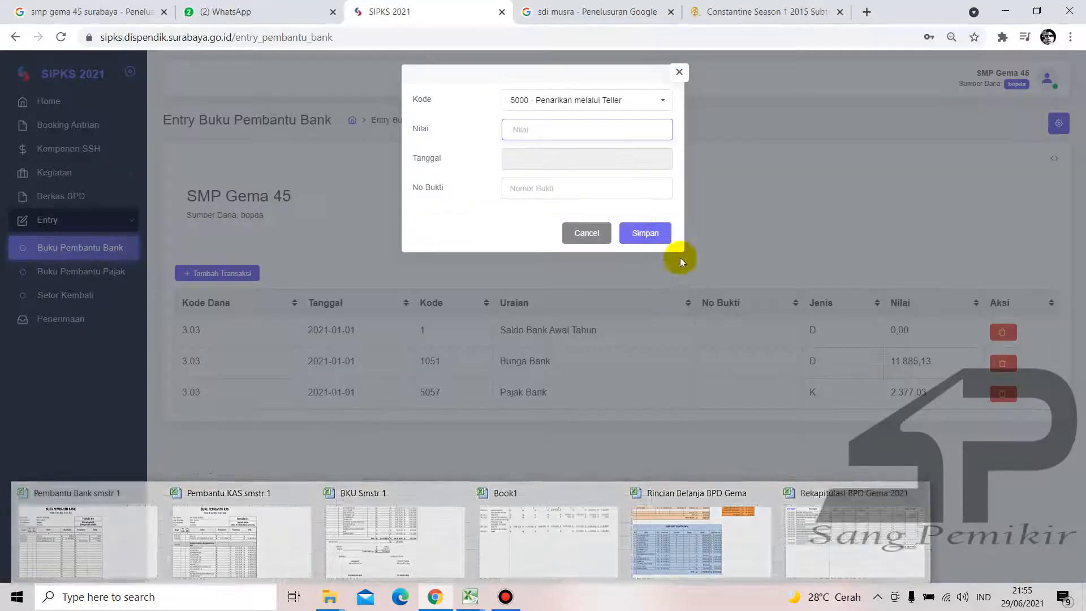
pyautogui.write('1')
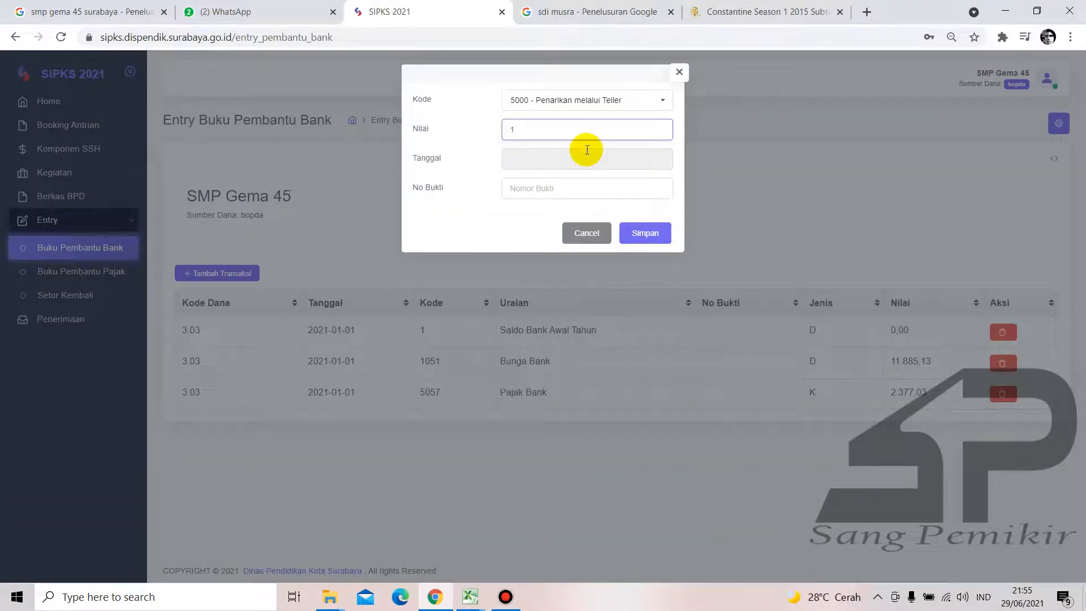
pyautogui.write('53407')
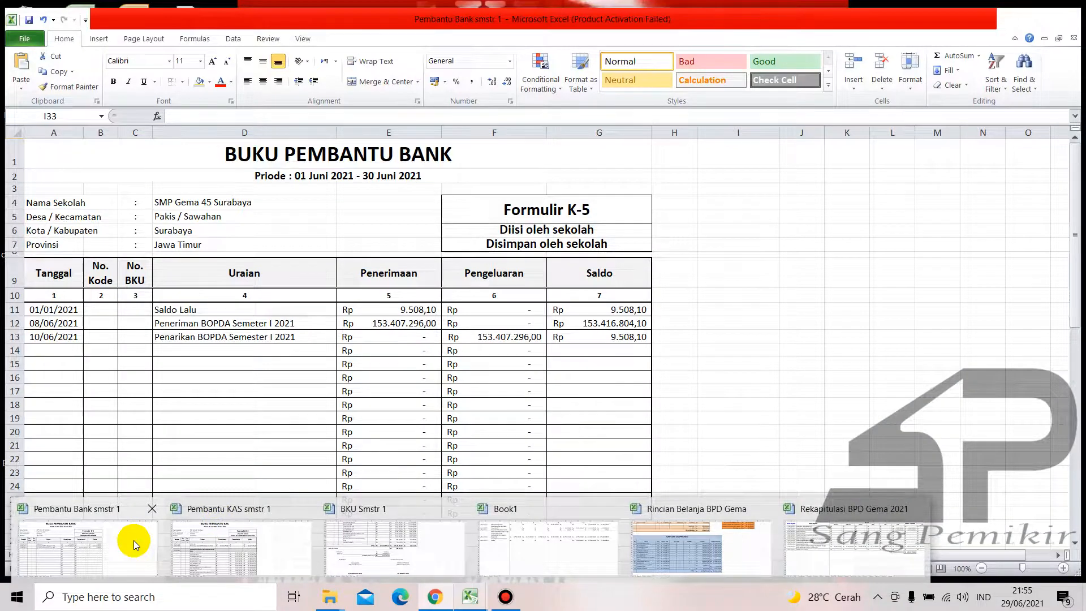
pyautogui.write('296')
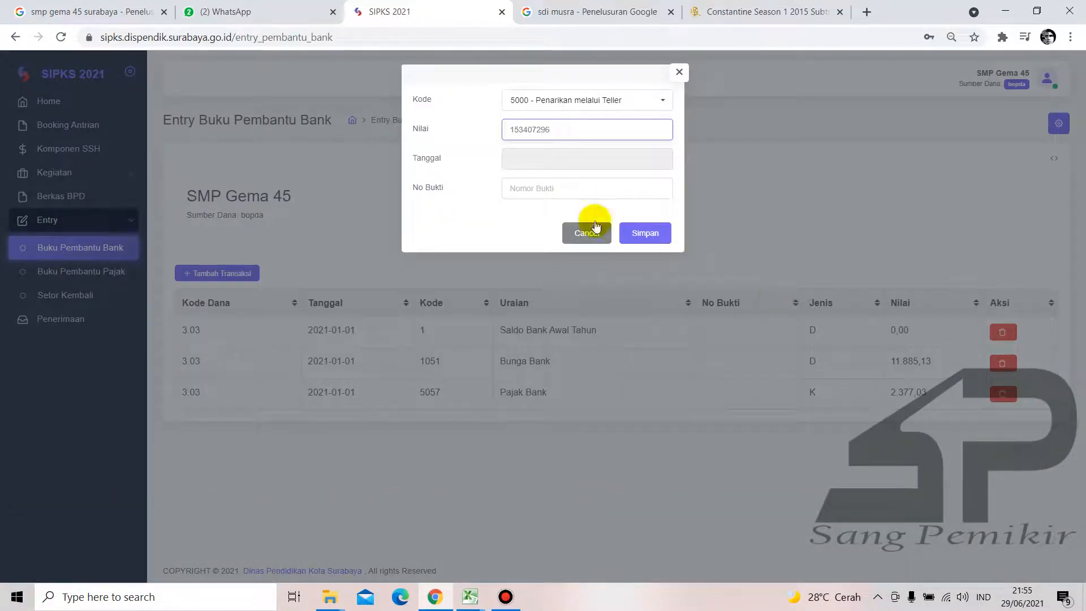
# Date the teller withdrawal June 10, 2021 and save it without a receipt number.
pyautogui.click(551, 152)
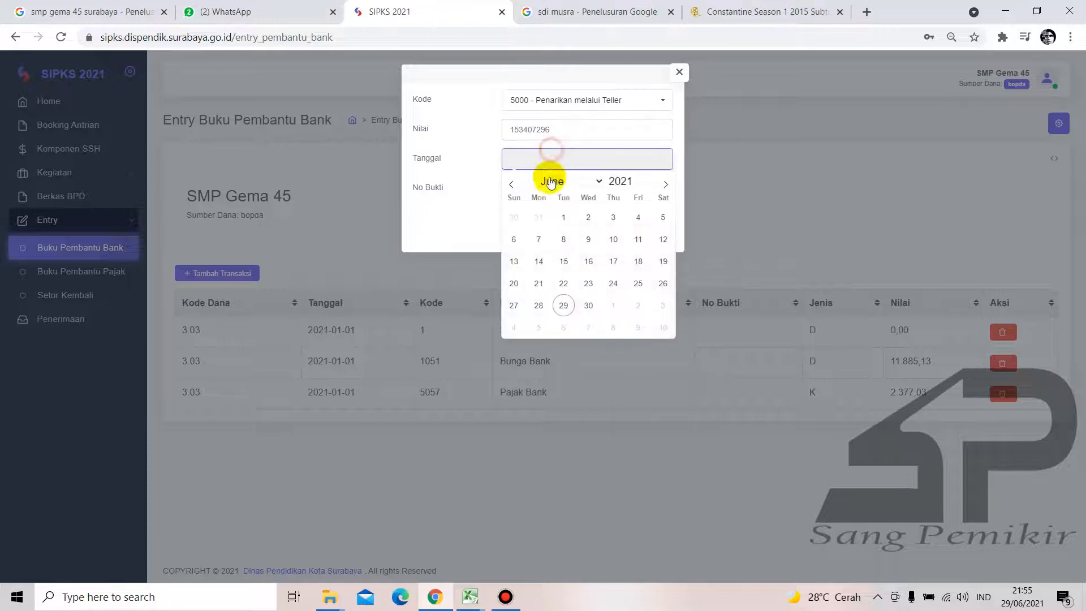
pyautogui.click(560, 181)
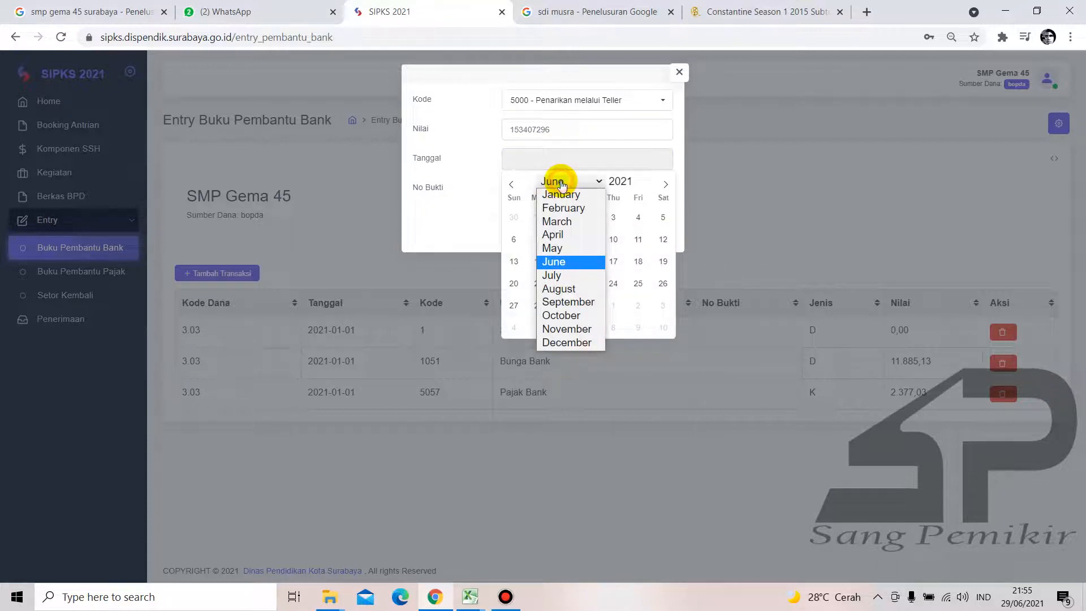
pyautogui.click(571, 263)
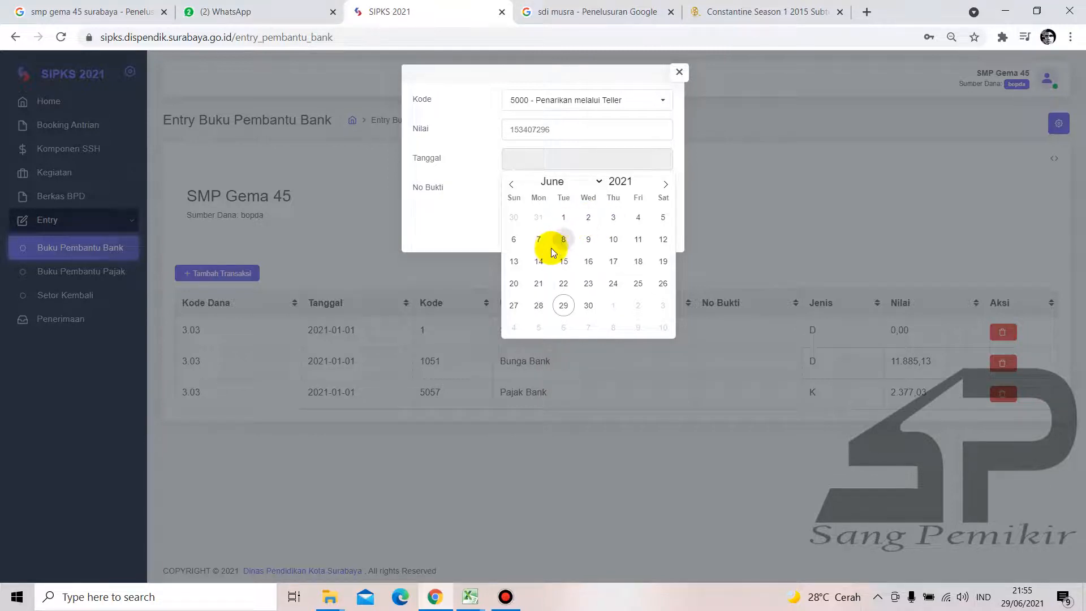
pyautogui.click(611, 245)
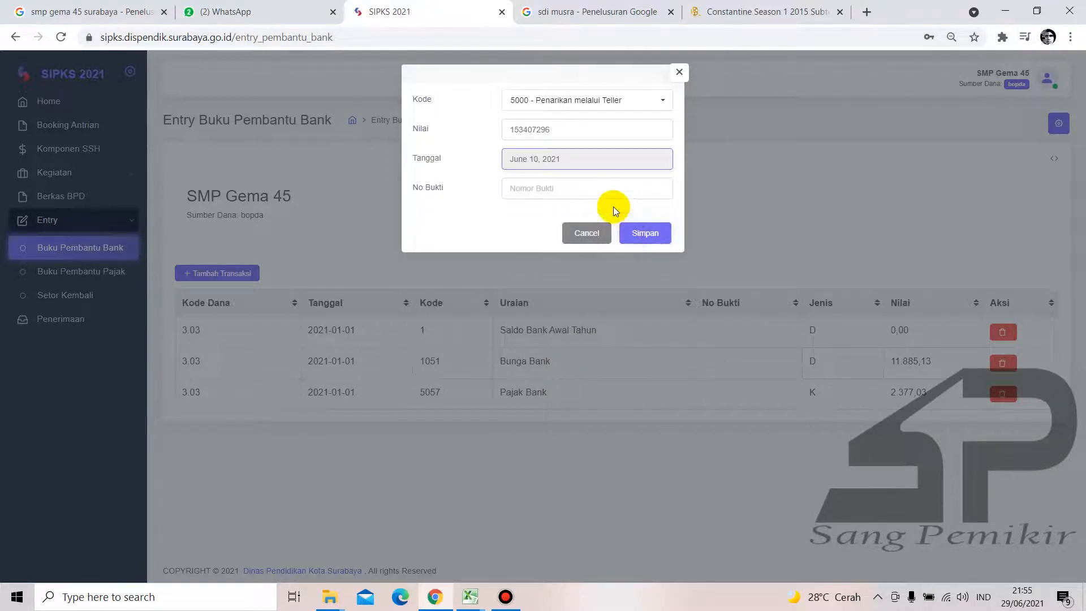
pyautogui.click(645, 233)
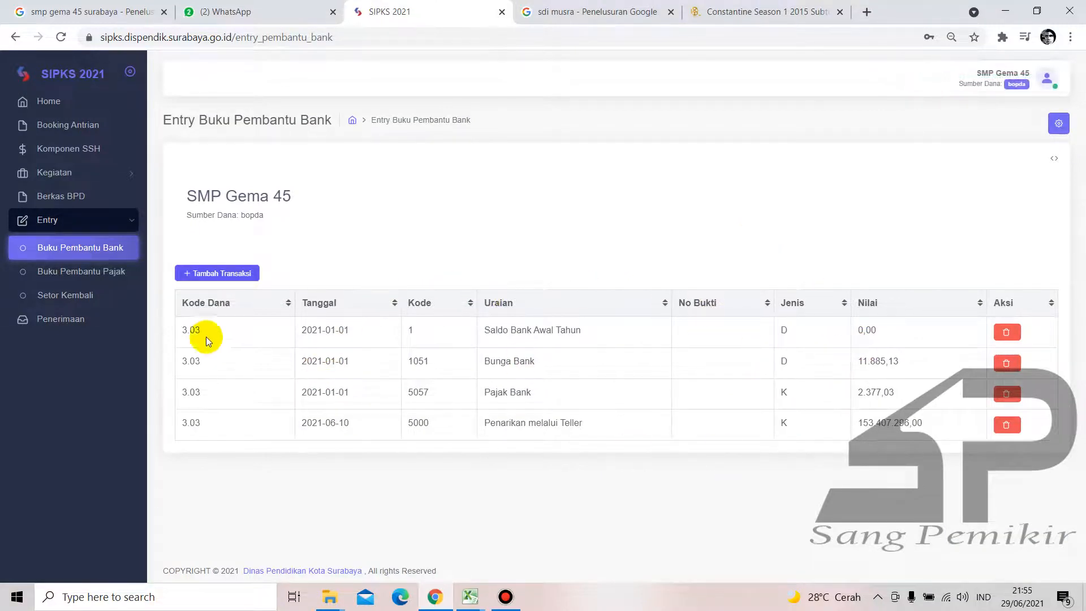
# Open the Kegiatan Murni page and review the budget details and the list of approved activities.
pyautogui.click(99, 176)
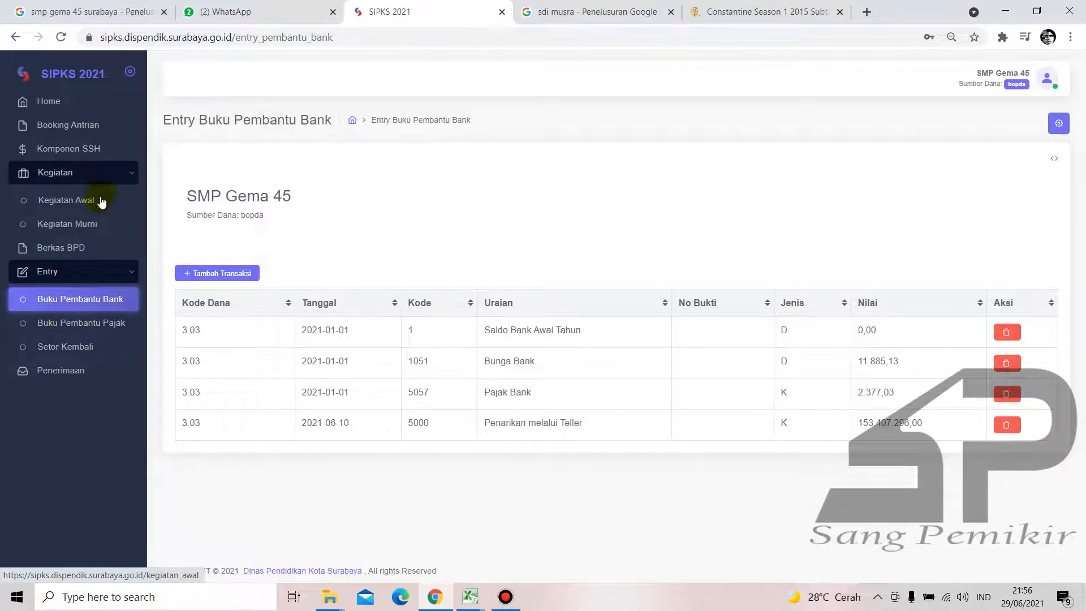
pyautogui.click(99, 226)
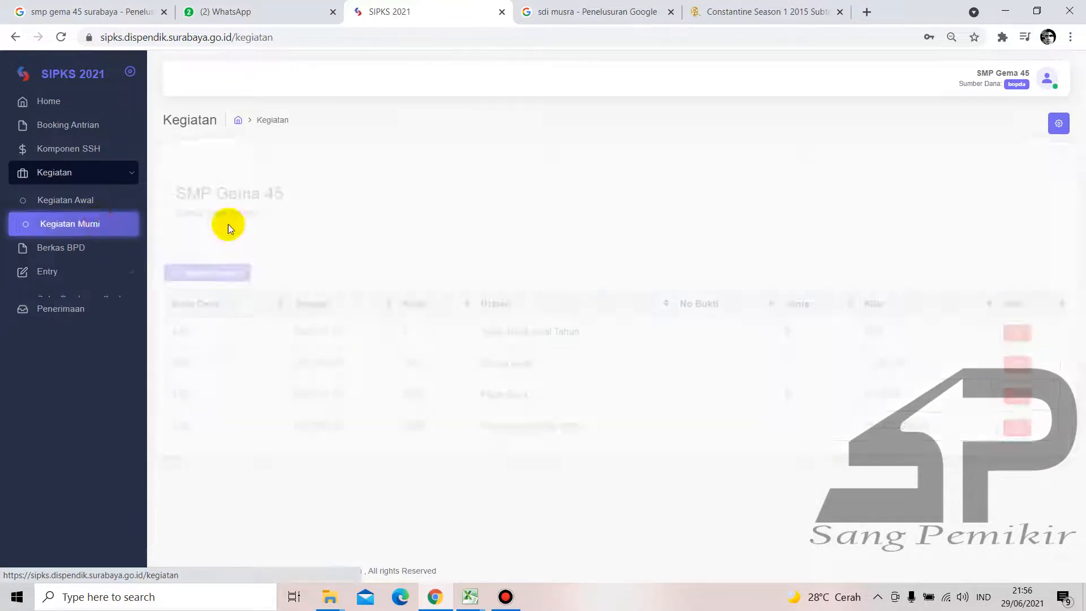
pyautogui.scroll(-8, 586, 300)
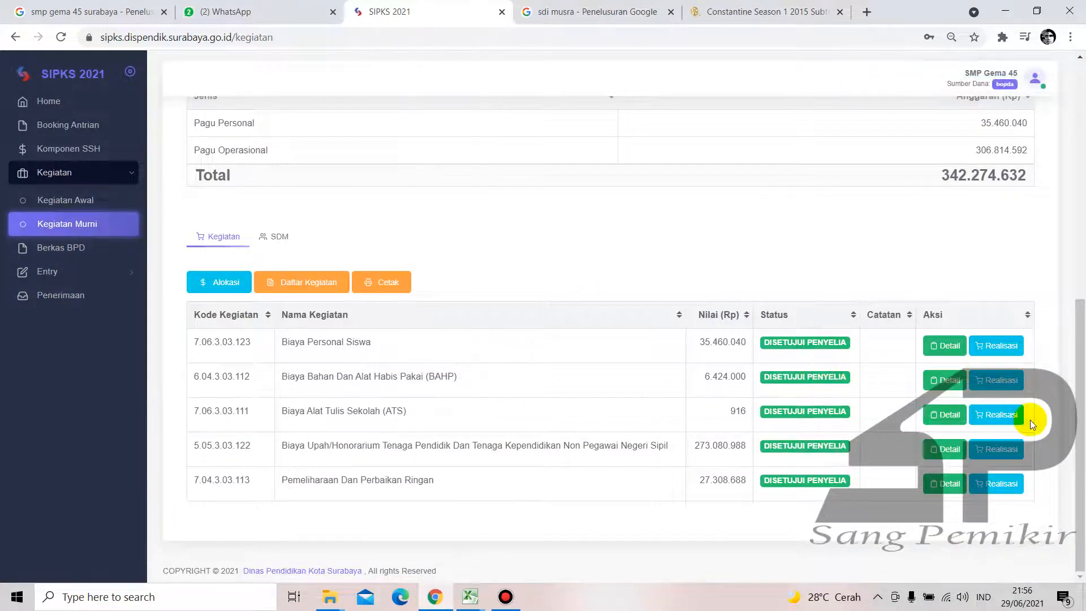
pyautogui.scroll(3, 437, 391)
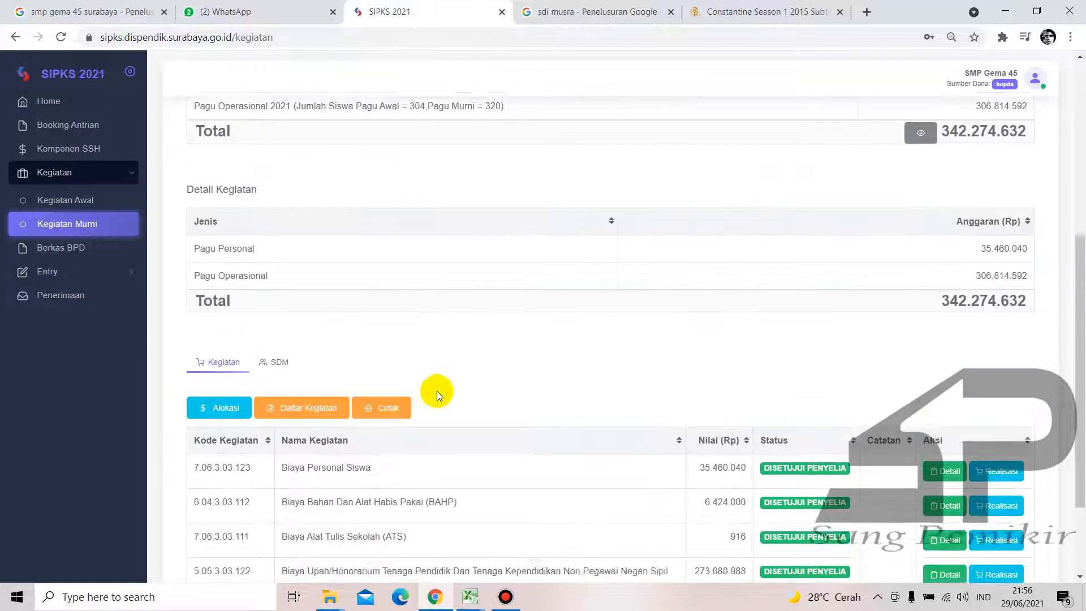
pyautogui.scroll(-3, 316, 345)
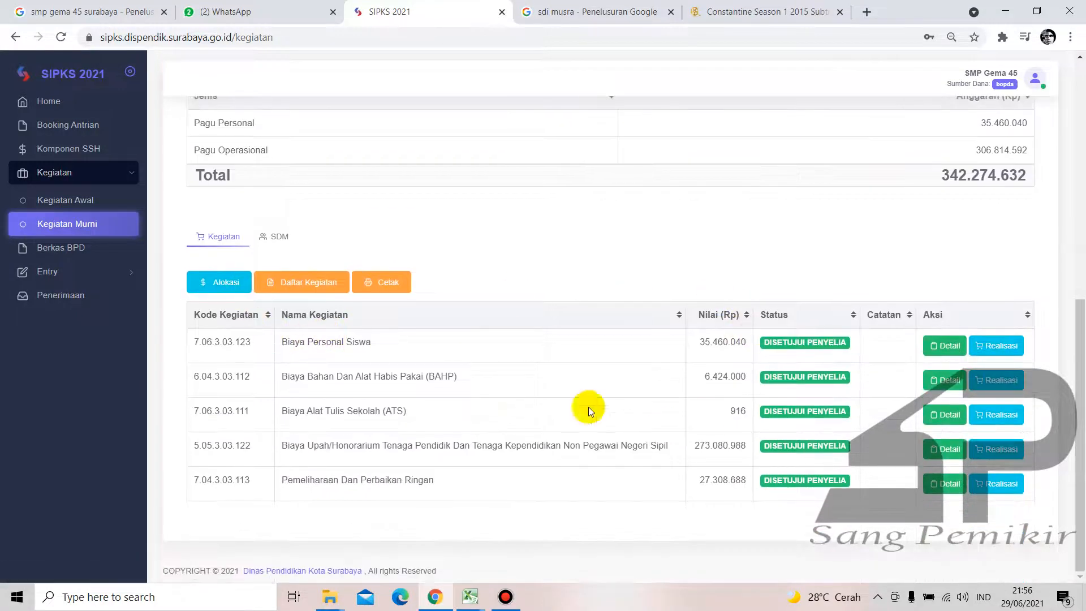
# Examine the monthly allocation table of the school's activities and check the BOPDA Semester I receipt under Penerimaan.
pyautogui.click(239, 288)
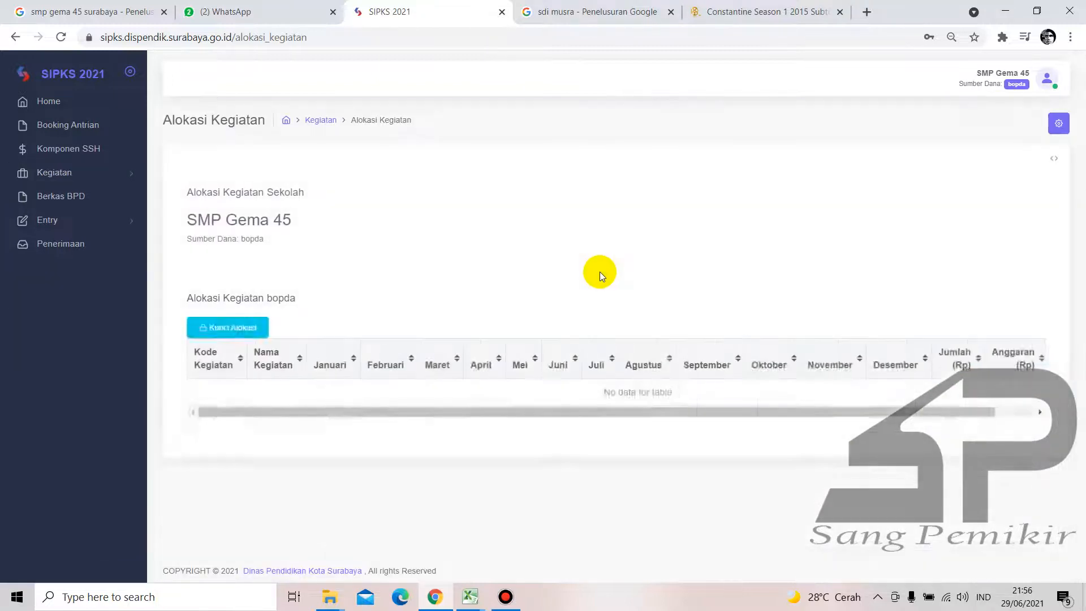
pyautogui.scroll(-3, 590, 368)
pyautogui.moveTo(563, 571); pyautogui.dragTo(602, 562)
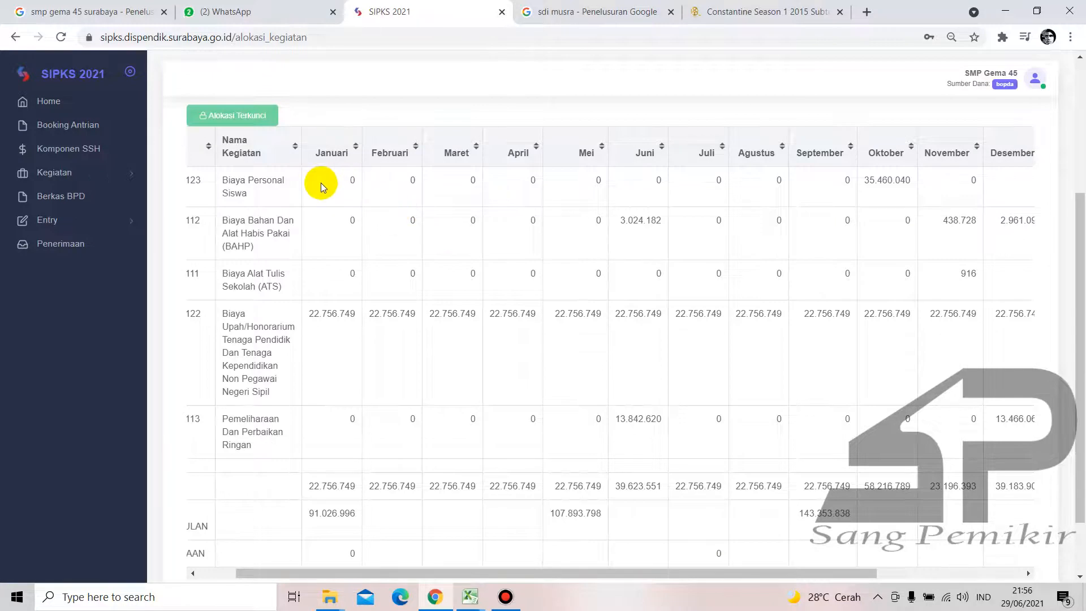
pyautogui.moveTo(321, 182); pyautogui.dragTo(509, 177)
pyautogui.click(251, 182)
pyautogui.moveTo(251, 182); pyautogui.dragTo(975, 436)
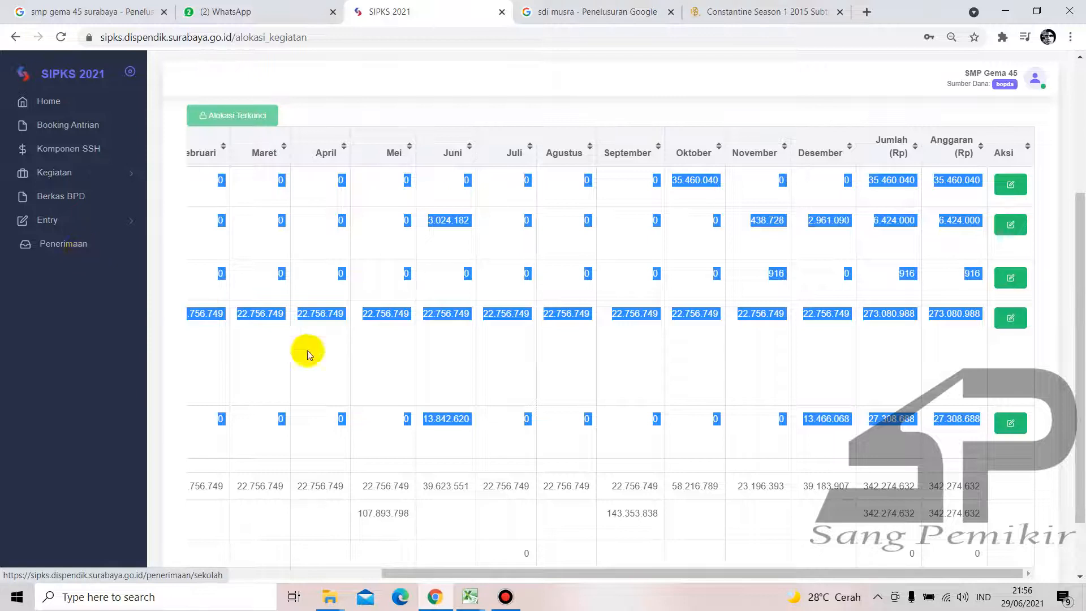
pyautogui.click(100, 250)
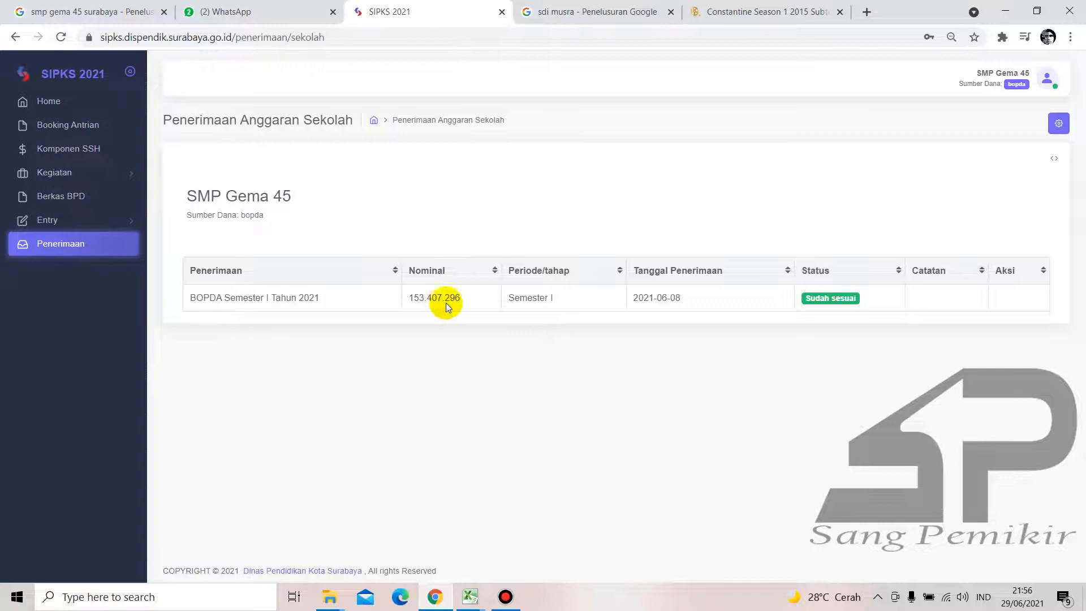
# Switch to the Rekapitulasi BPD Gema 2021 workbook in Excel and look at the first-semester totals on the Alokasi sheet.
pyautogui.click(470, 597)
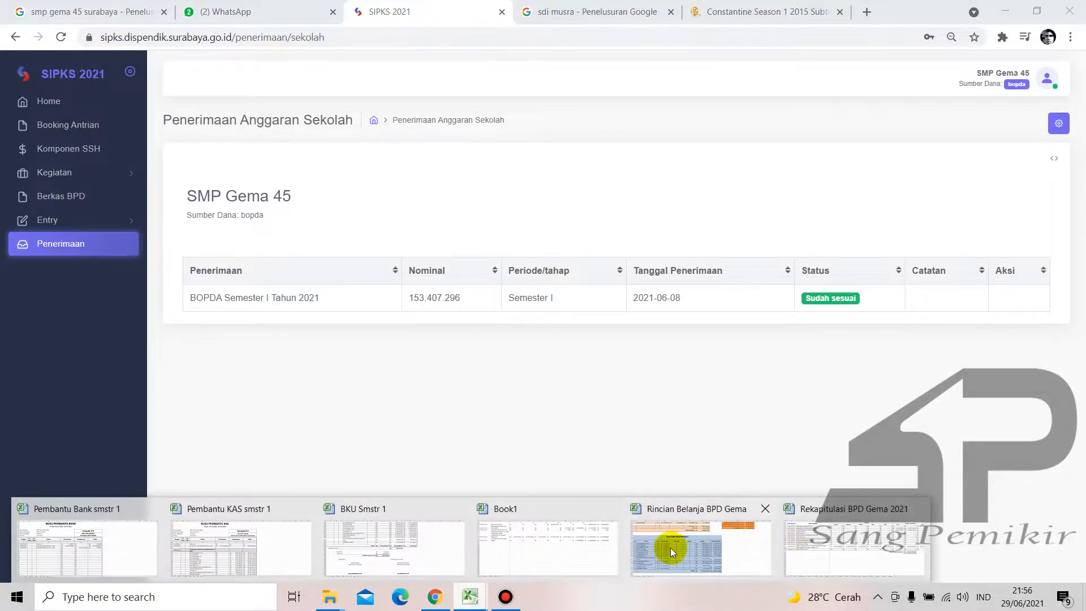
pyautogui.click(568, 559)
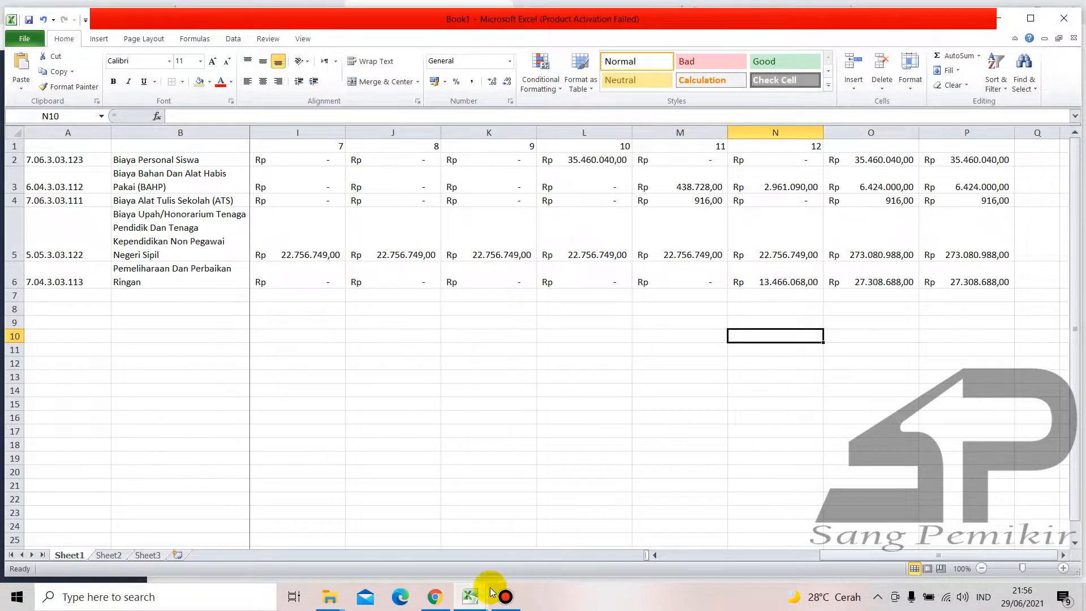
pyautogui.click(470, 596)
pyautogui.click(837, 529)
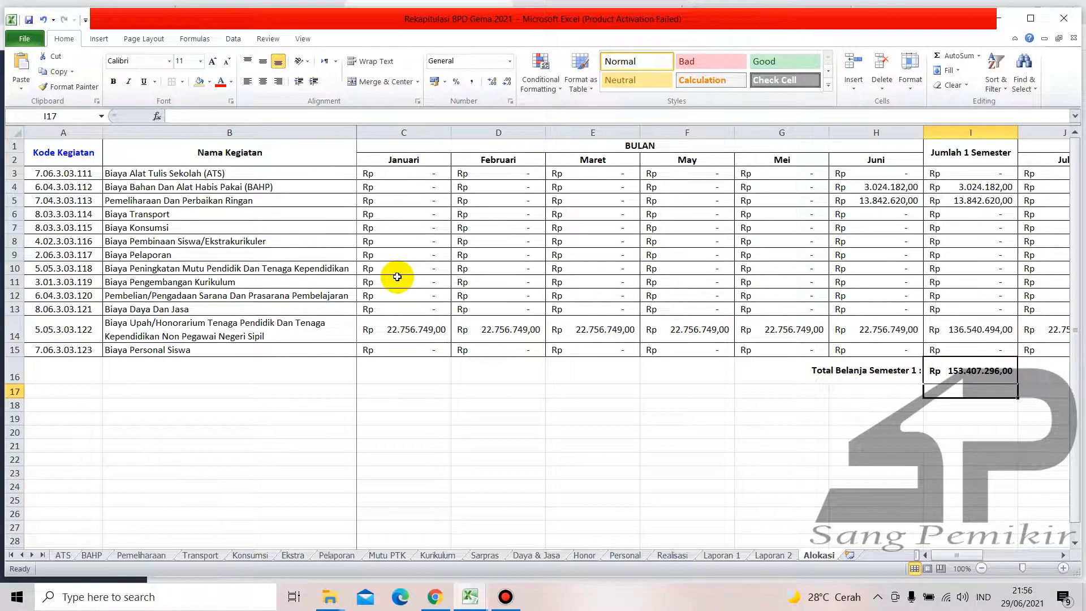
pyautogui.moveTo(948, 554); pyautogui.dragTo(963, 555)
pyautogui.click(654, 416)
pyautogui.click(692, 442)
pyautogui.doubleClick(681, 449)
pyautogui.doubleClick(743, 448)
pyautogui.click(855, 459)
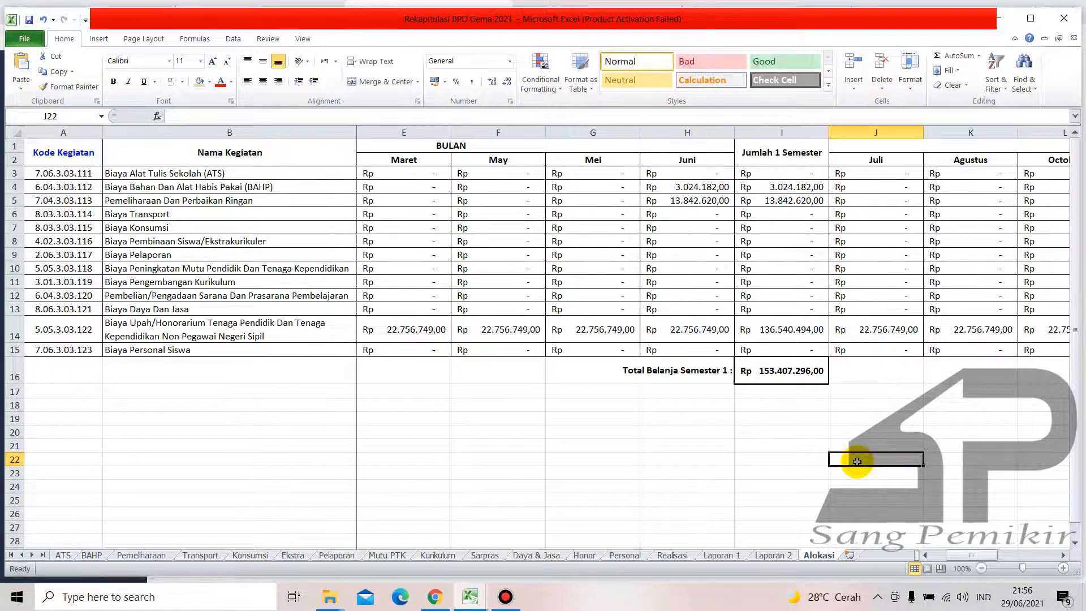
pyautogui.doubleClick(847, 461)
pyautogui.doubleClick(790, 458)
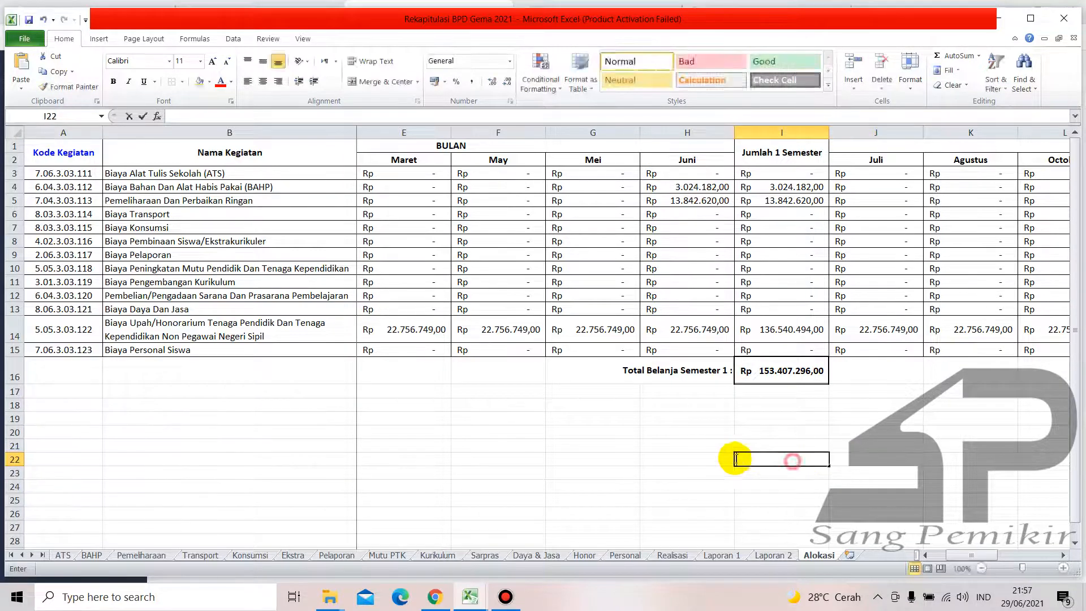
pyautogui.doubleClick(715, 458)
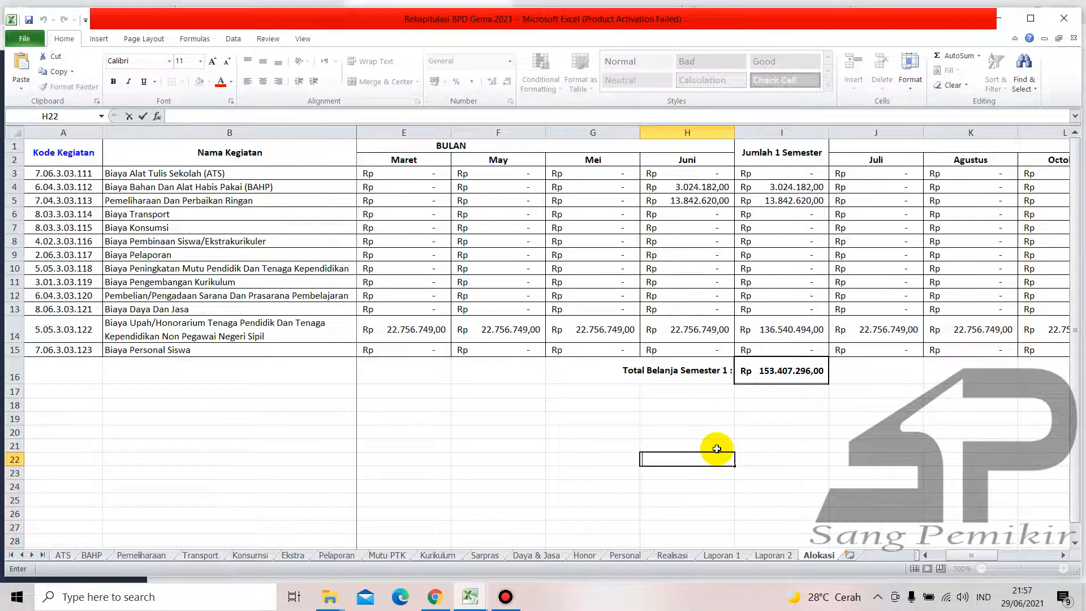
pyautogui.click(714, 435)
pyautogui.click(747, 435)
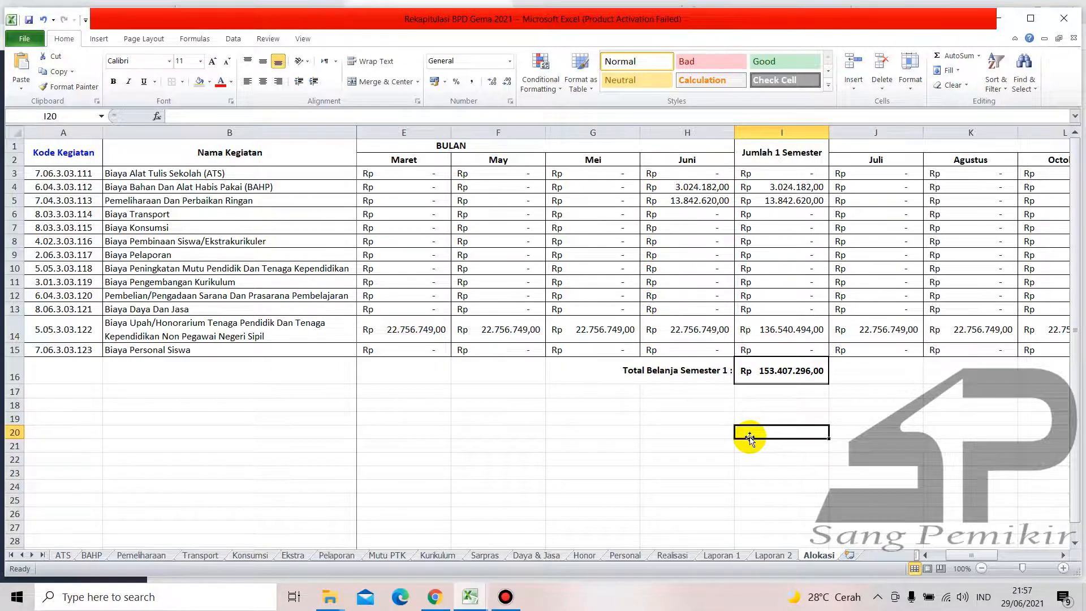
pyautogui.click(1035, 406)
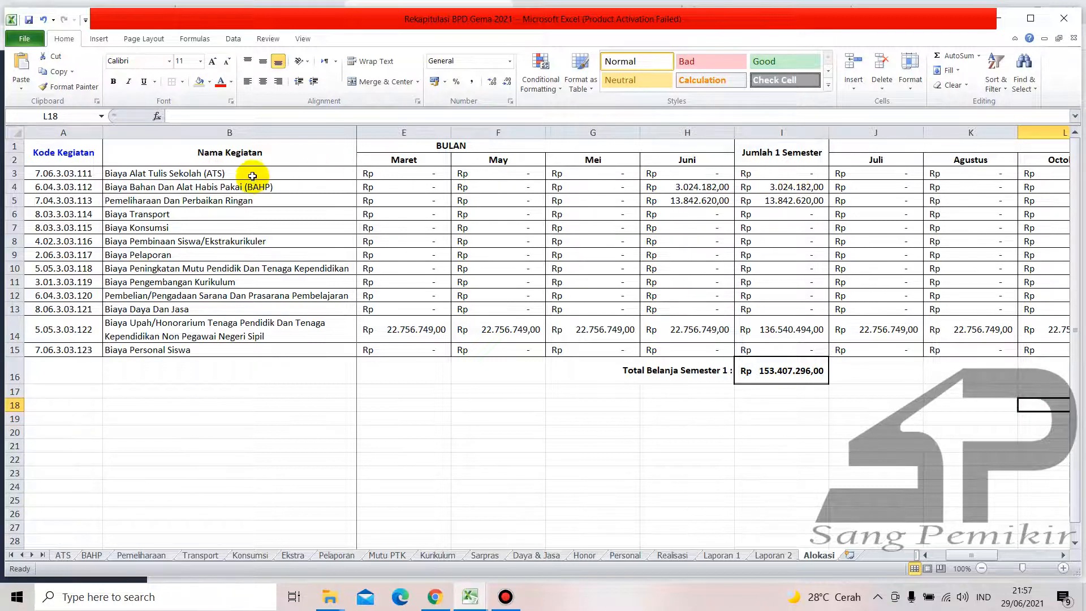
# Check the Total Belanja Semester 1 cell on the Alokasi sheet against the January to June activity amounts.
pyautogui.click(789, 392)
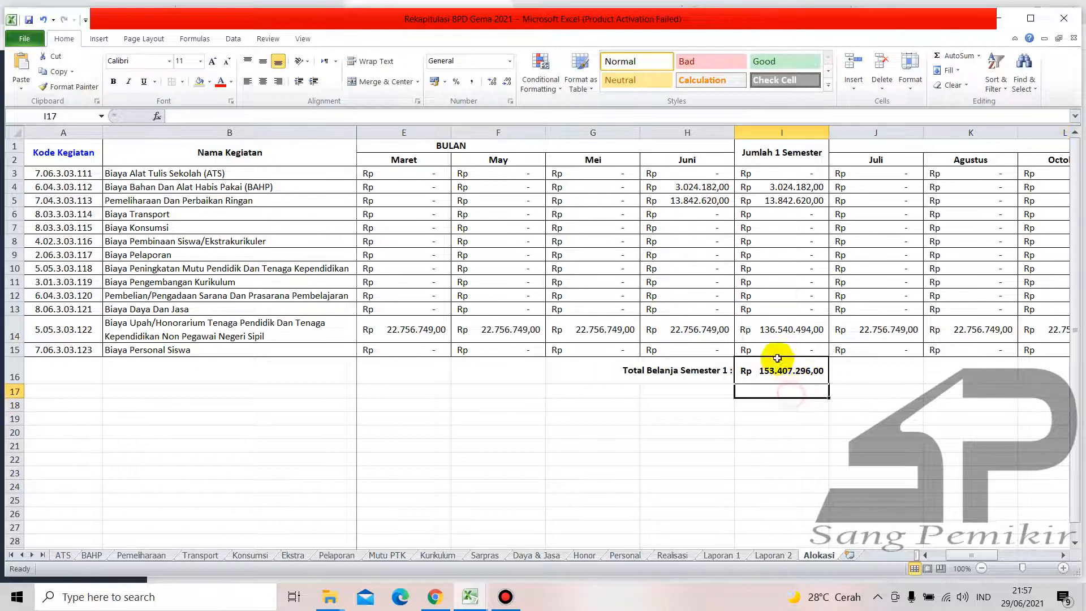
pyautogui.click(773, 406)
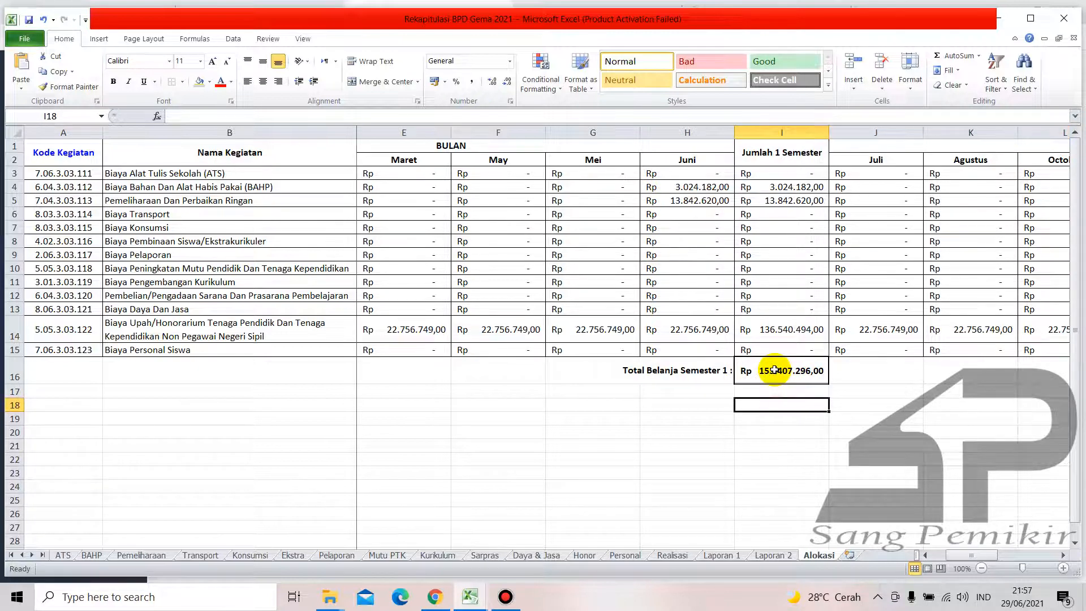
pyautogui.click(773, 371)
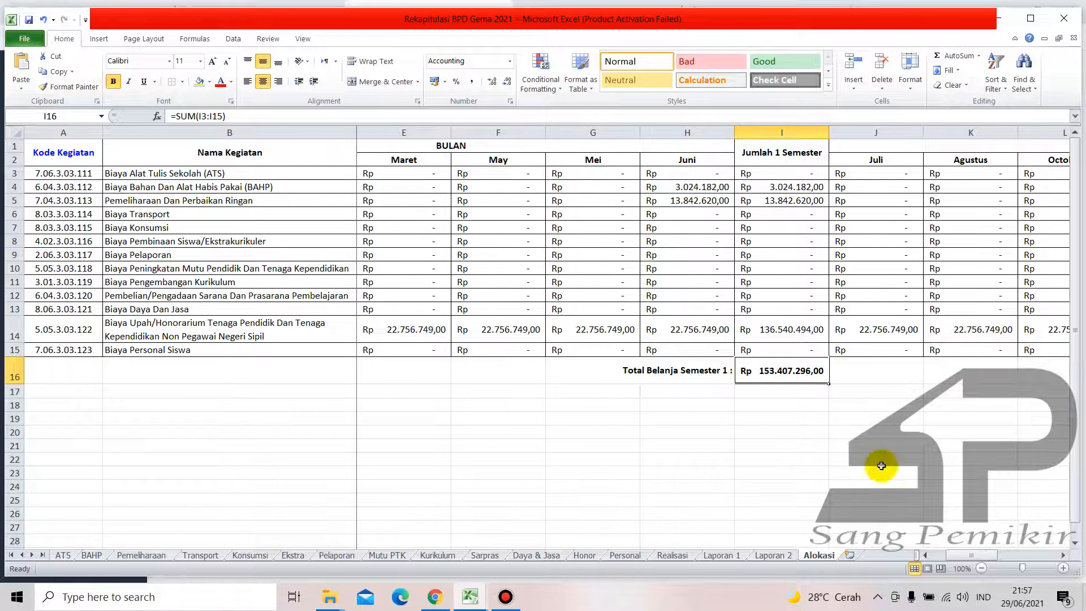
pyautogui.moveTo(960, 557); pyautogui.dragTo(947, 556)
pyautogui.click(861, 444)
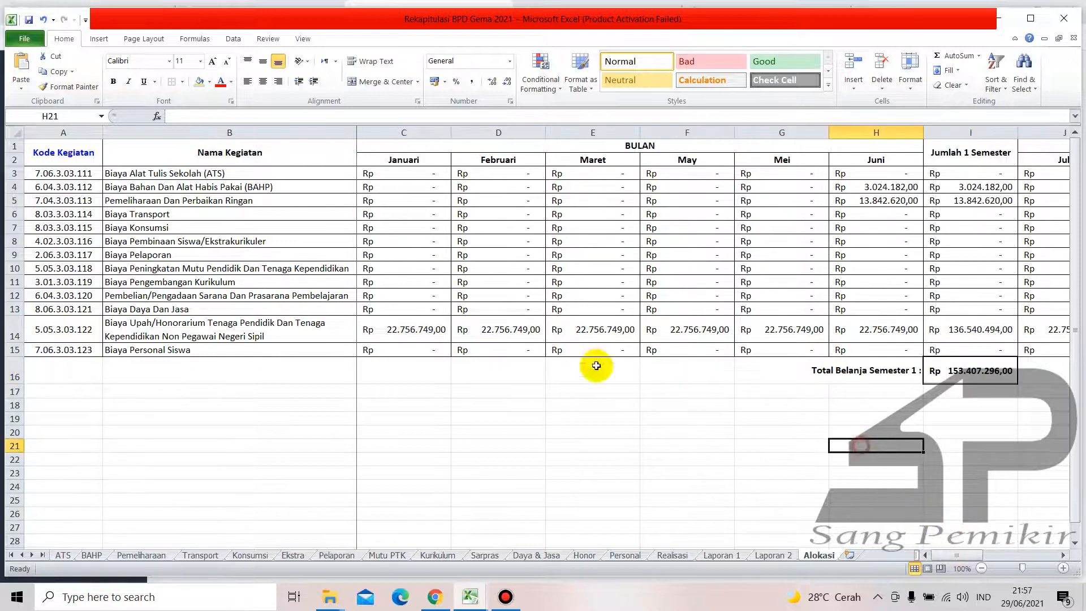
pyautogui.click(968, 419)
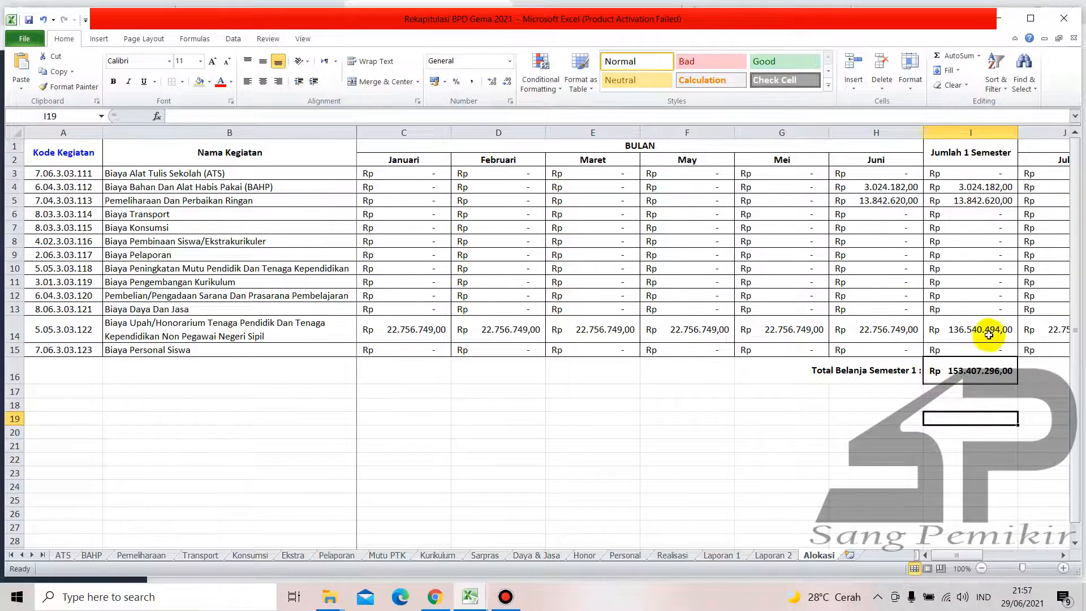
# Look at the Total Belanja Semester 2 cell under Jumlah Semester 2 on the Alokasi sheet.
pyautogui.moveTo(978, 549); pyautogui.dragTo(1043, 547)
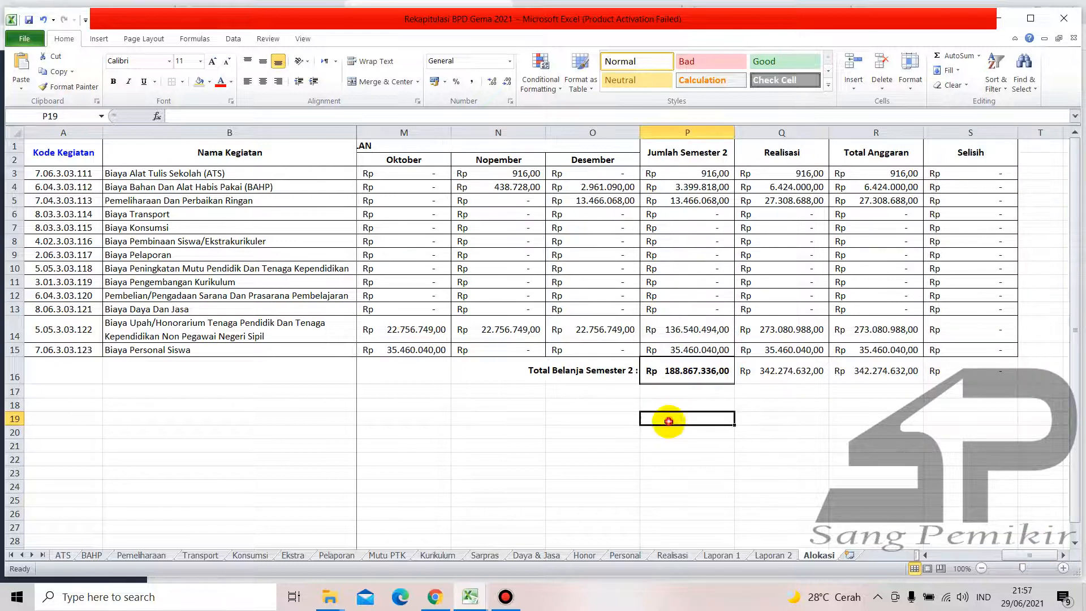
pyautogui.click(676, 370)
pyautogui.click(681, 392)
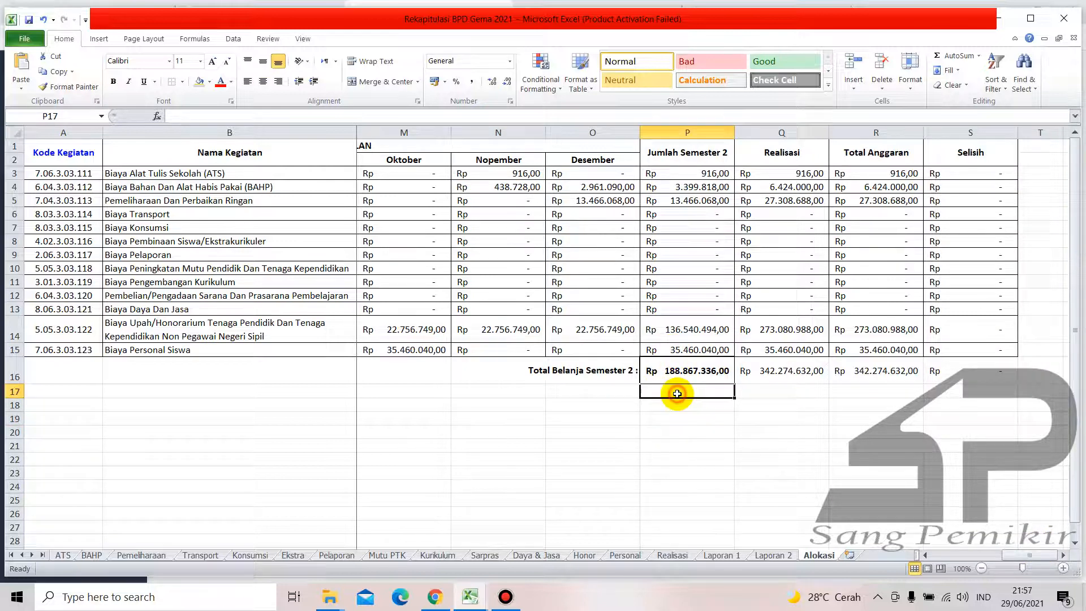
pyautogui.click(672, 373)
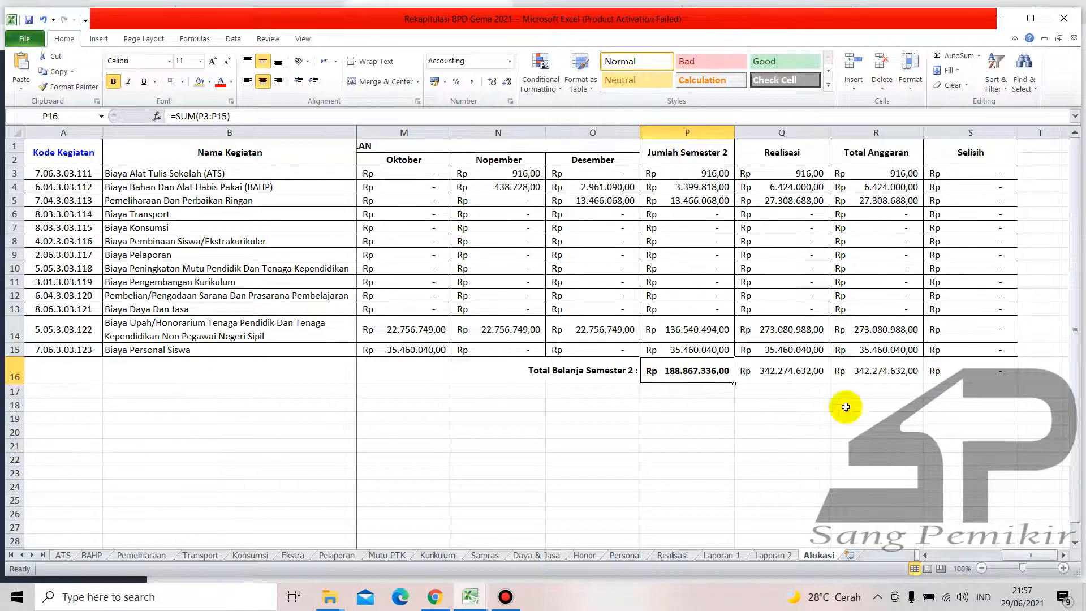
# Return to the January to June columns of the Alokasi sheet and review the Total Belanja Semester 1 cell.
pyautogui.moveTo(1007, 555); pyautogui.dragTo(939, 555)
pyautogui.click(776, 476)
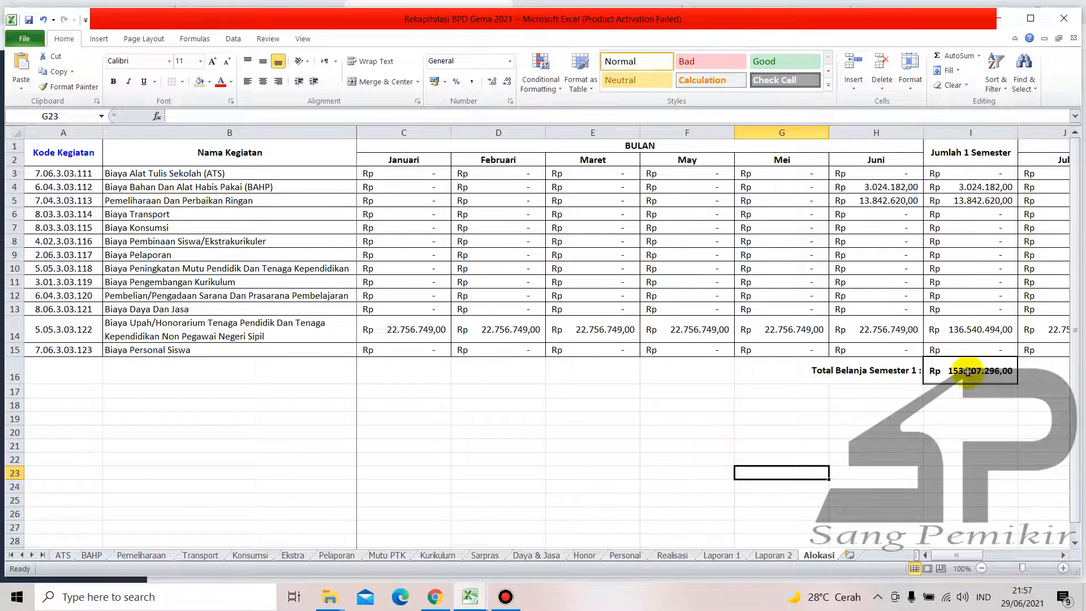
pyautogui.click(938, 418)
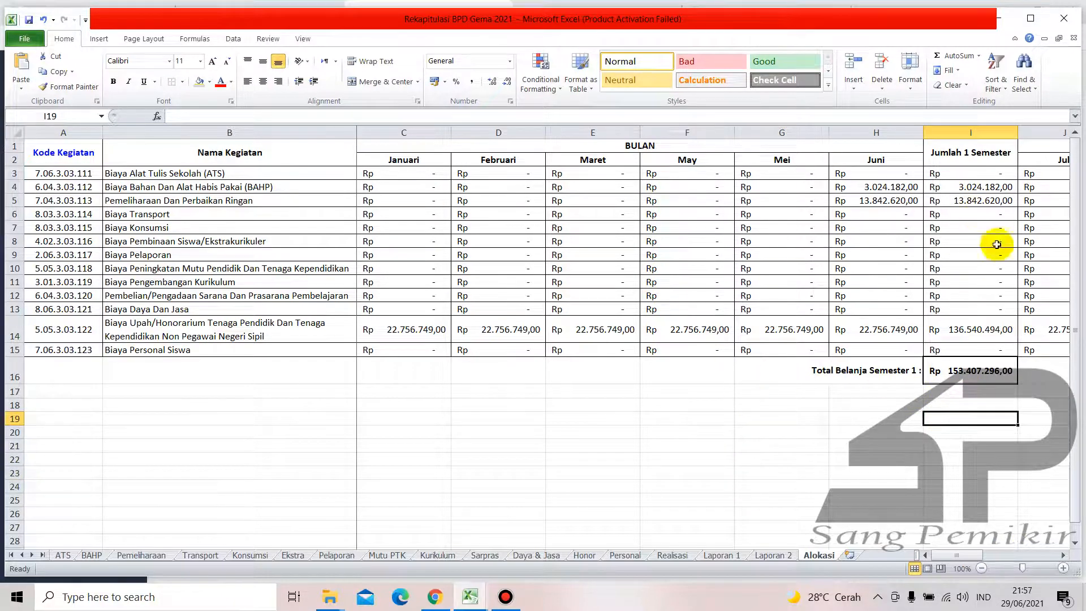
pyautogui.click(979, 431)
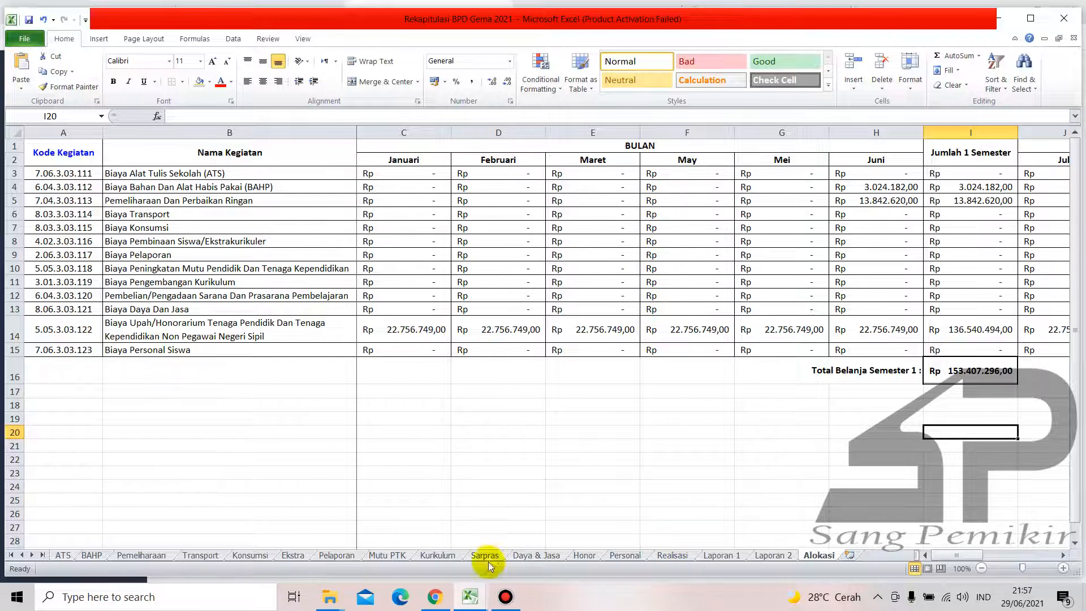
pyautogui.moveTo(434, 604)
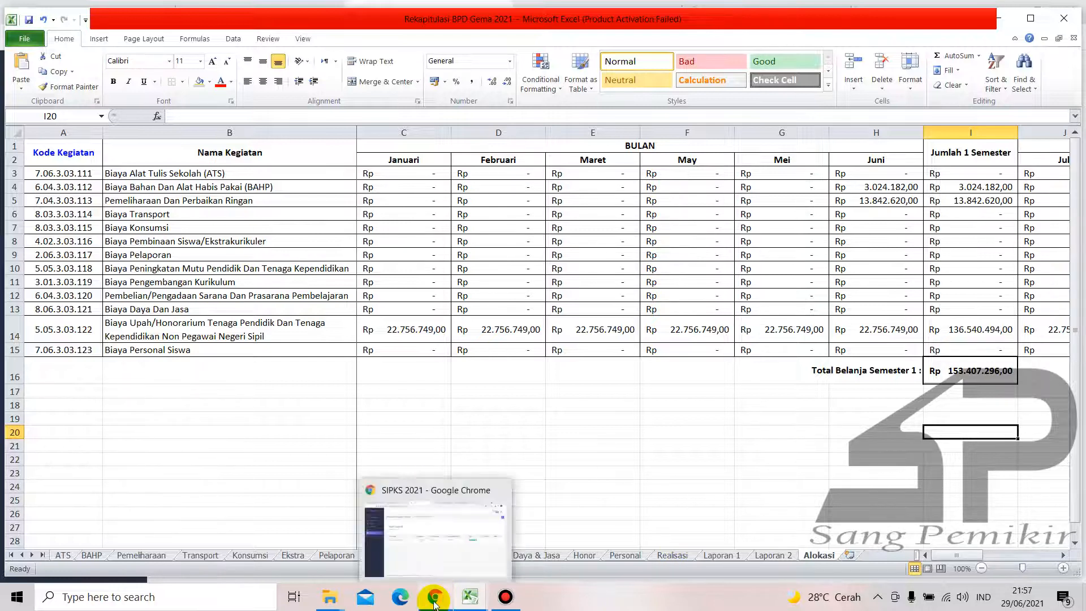
pyautogui.click(433, 575)
pyautogui.click(836, 417)
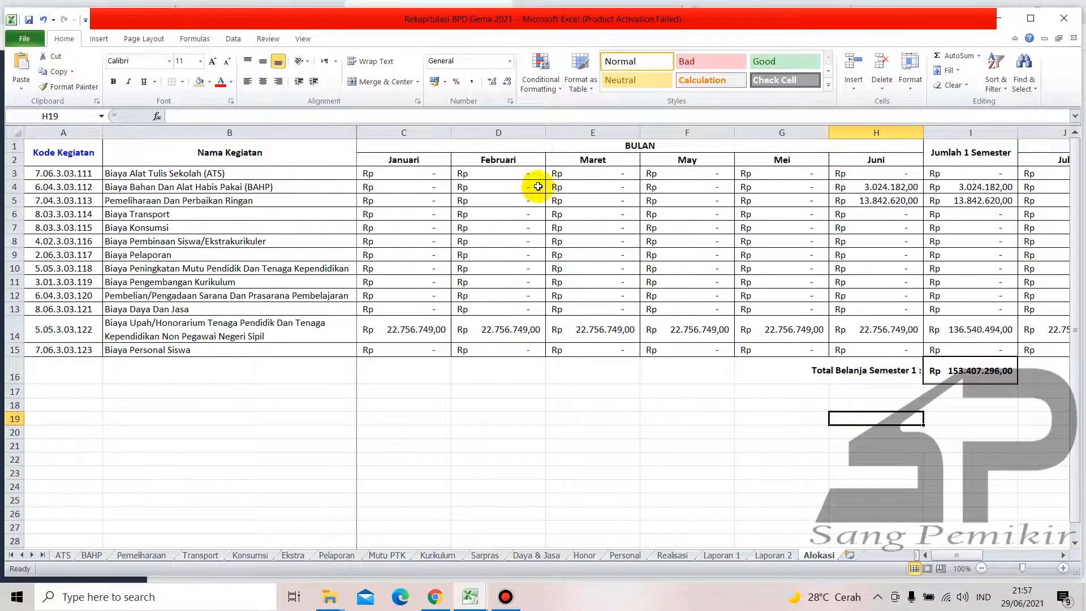
# Examine the June amounts for BAHP, Pemeliharaan Dan Perbaikan Ringan and the Upah/Honorarium activity.
pyautogui.click(888, 188)
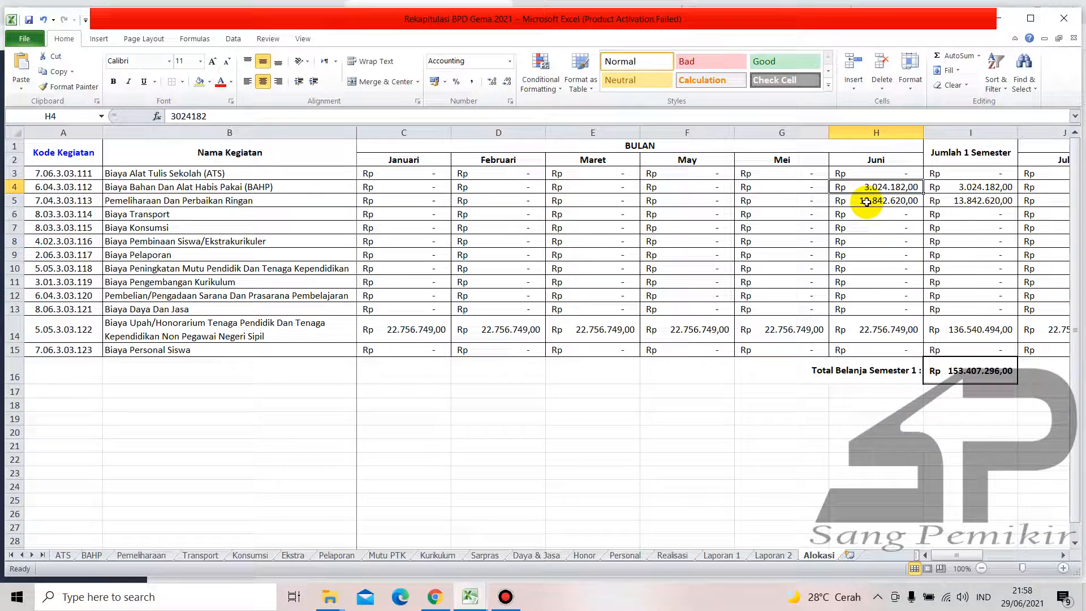
pyautogui.click(12, 201)
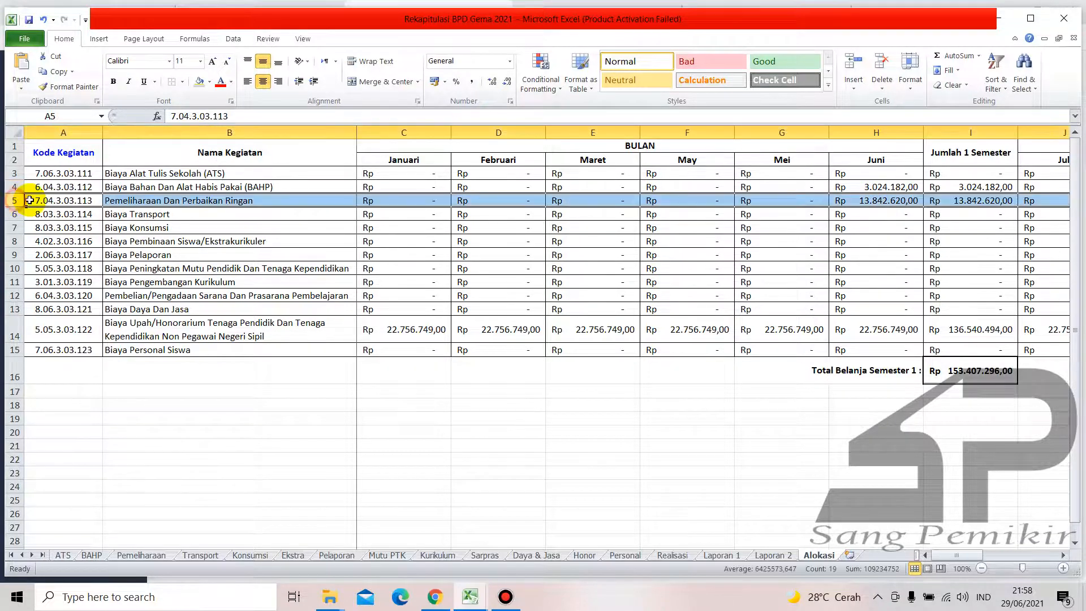
pyautogui.click(880, 202)
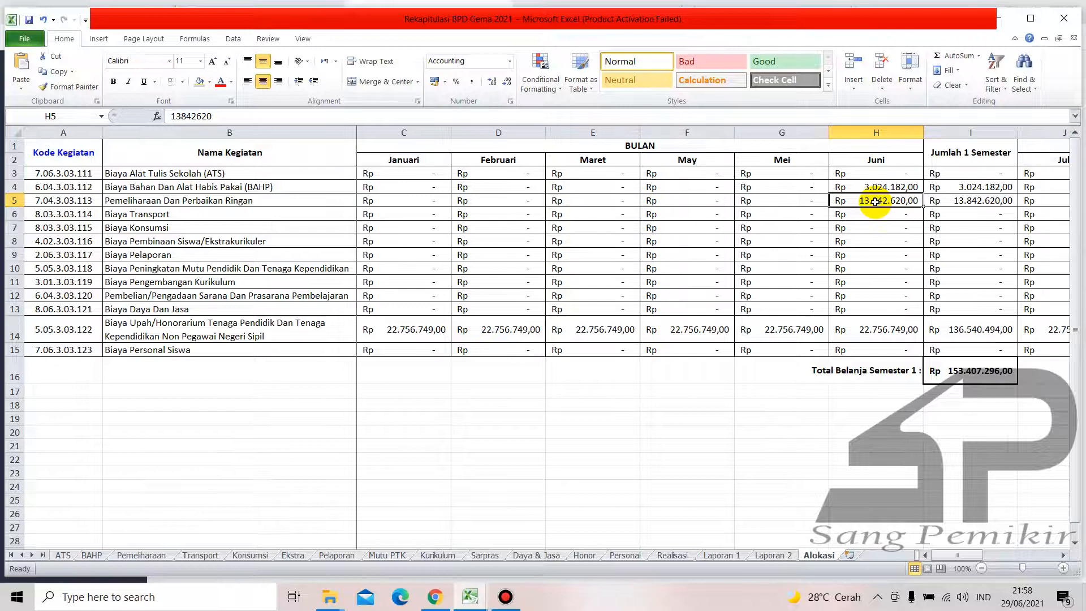
pyautogui.click(875, 241)
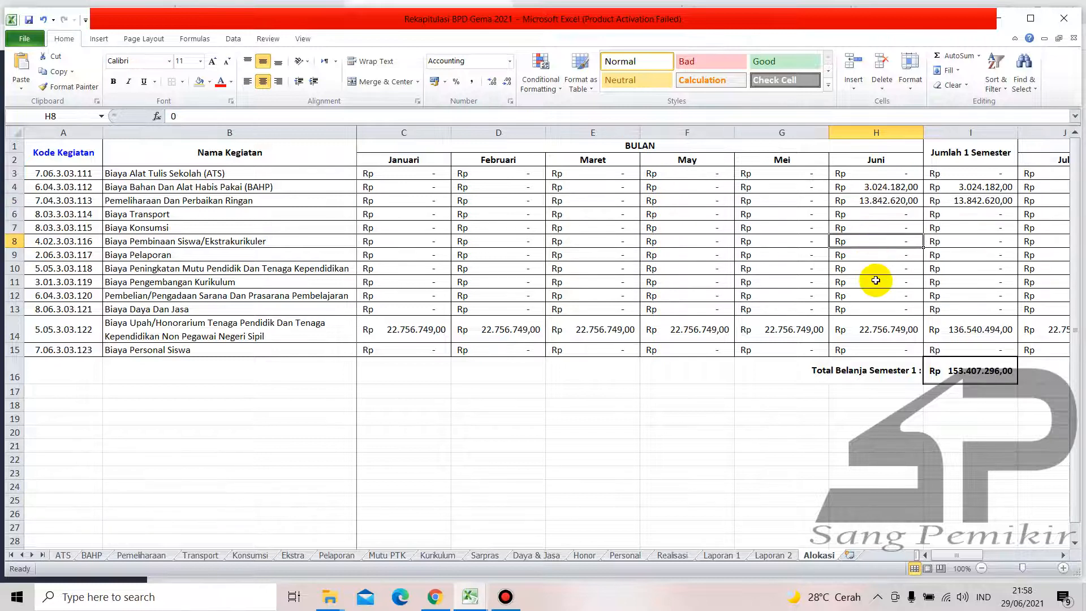
pyautogui.click(879, 334)
pyautogui.click(895, 445)
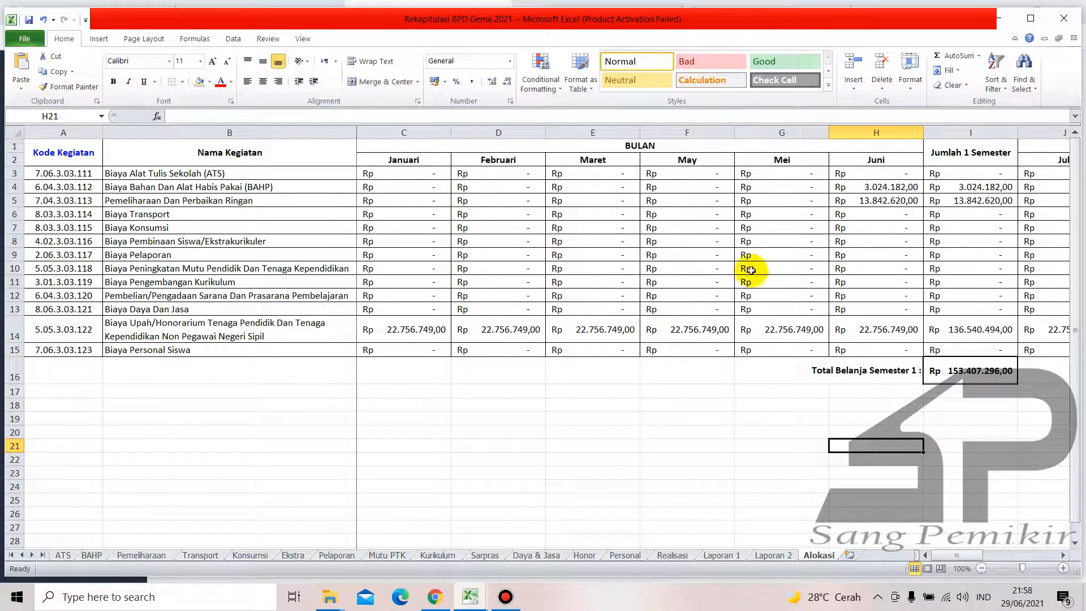
# Select the June allocation cells from the ATS row through the Upah/Honorarium row to view their sum.
pyautogui.click(764, 368)
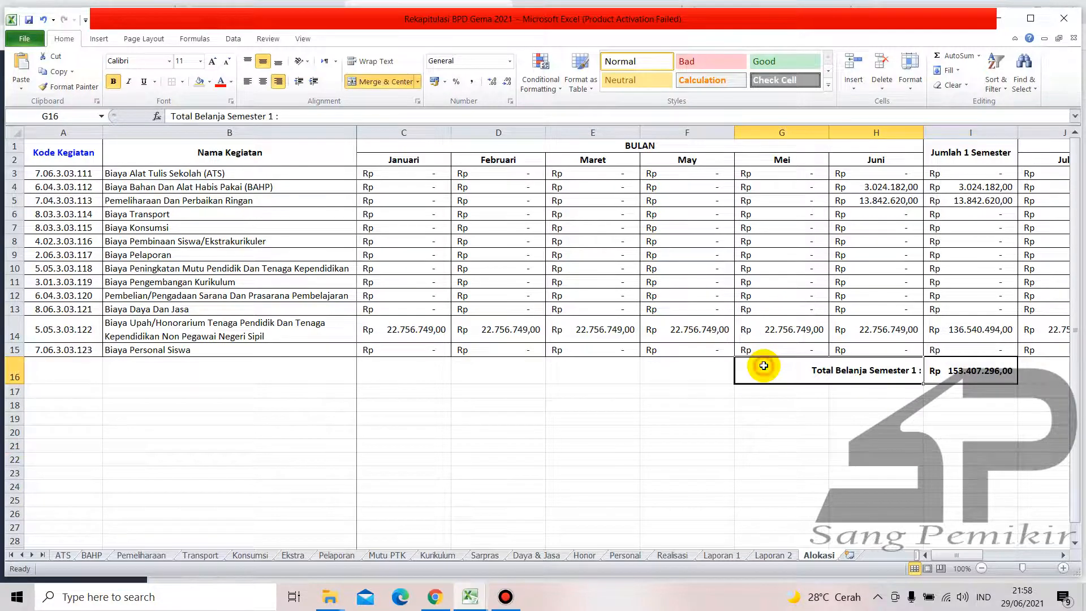
pyautogui.click(855, 406)
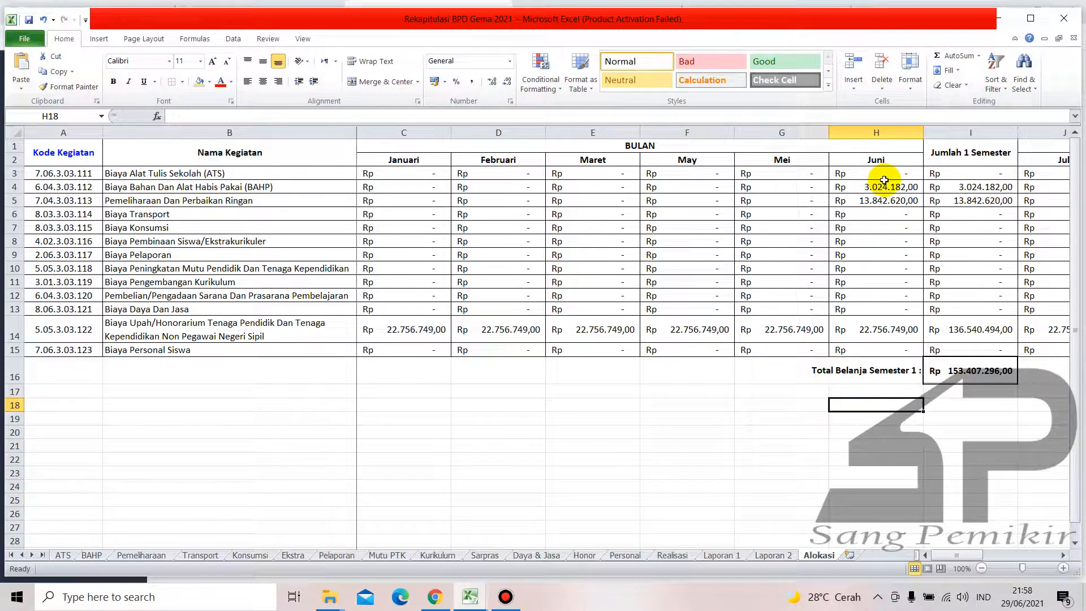
pyautogui.moveTo(883, 170); pyautogui.dragTo(897, 325)
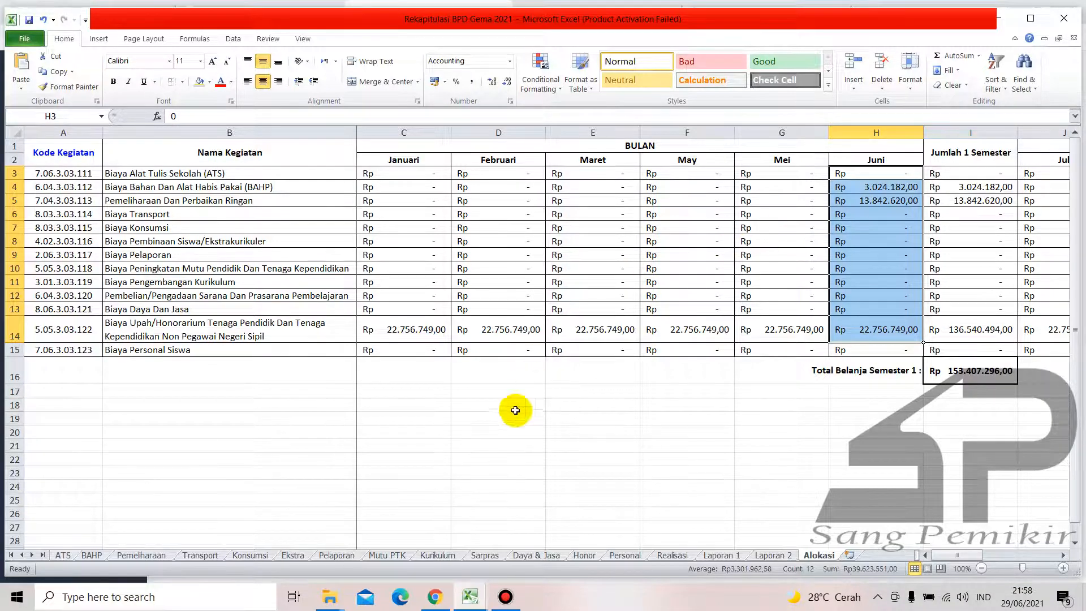
# Check the SIPKS 2021 Penerimaan page in Chrome and review the Juni sheet of the Pembantu Bank smstr 1 workbook in Excel.
pyautogui.moveTo(439, 593)
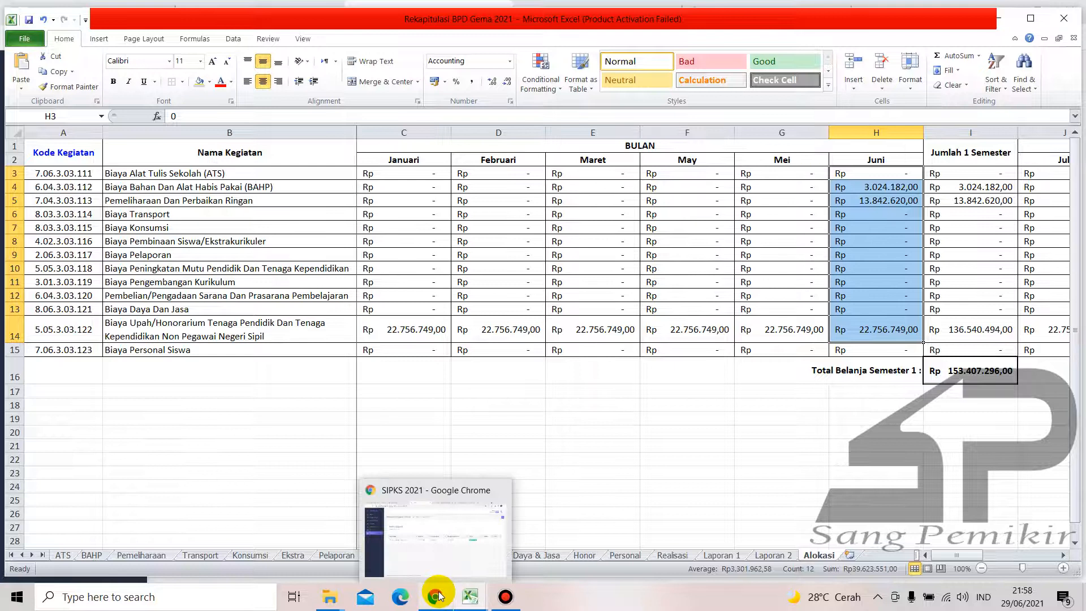
pyautogui.click(446, 568)
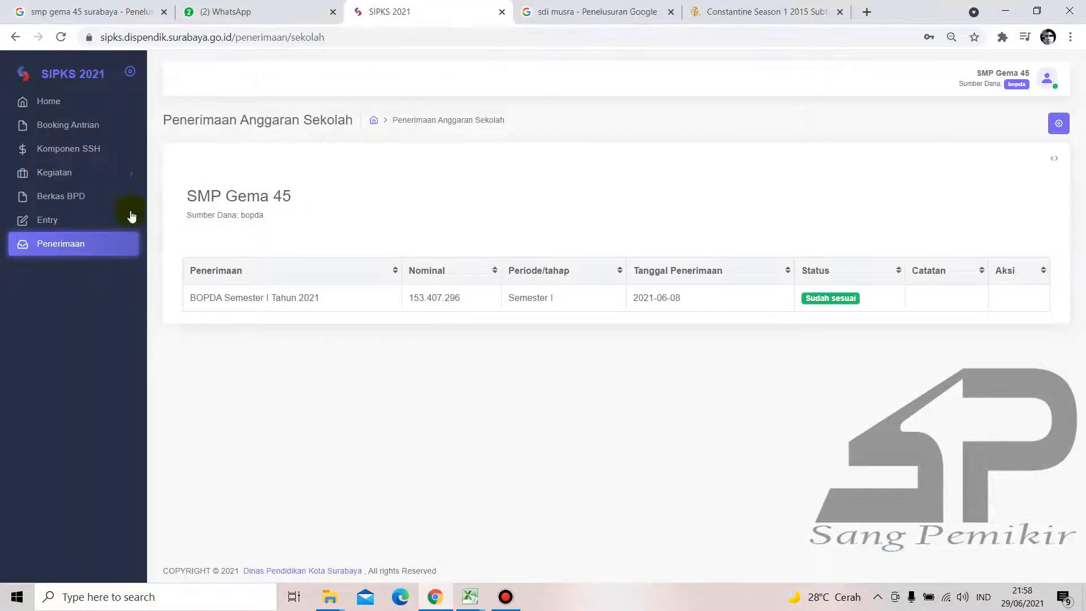
pyautogui.click(470, 595)
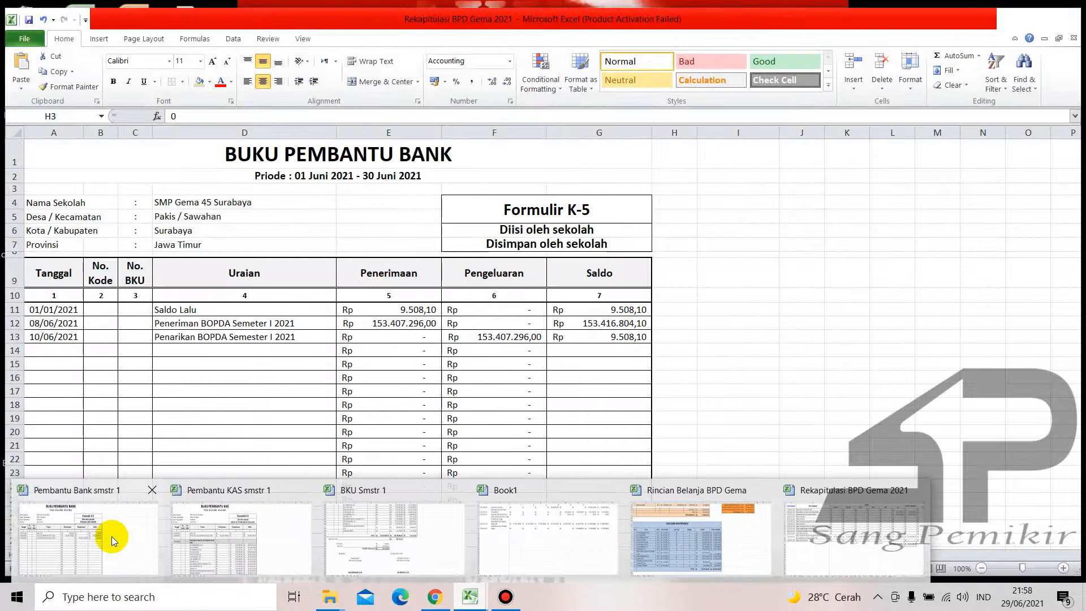
pyautogui.click(111, 536)
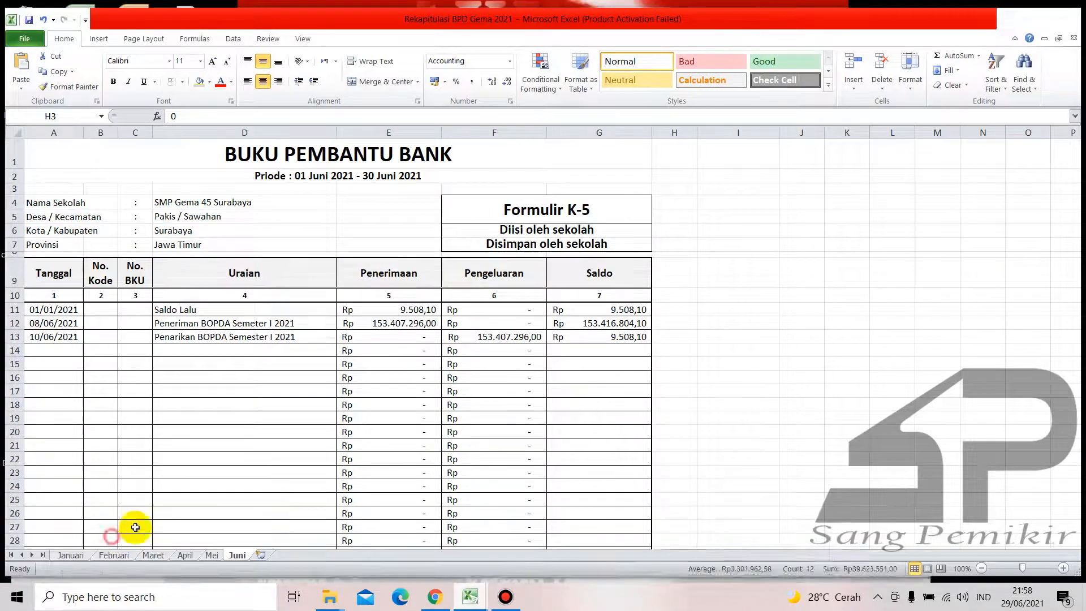
pyautogui.click(799, 326)
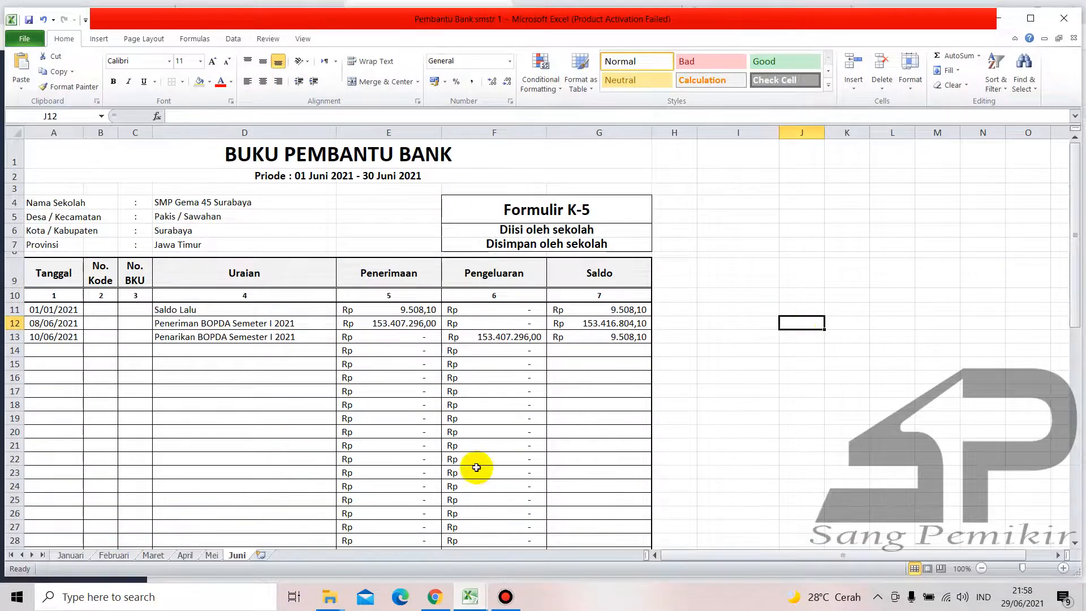
pyautogui.scroll(-5, 470, 465)
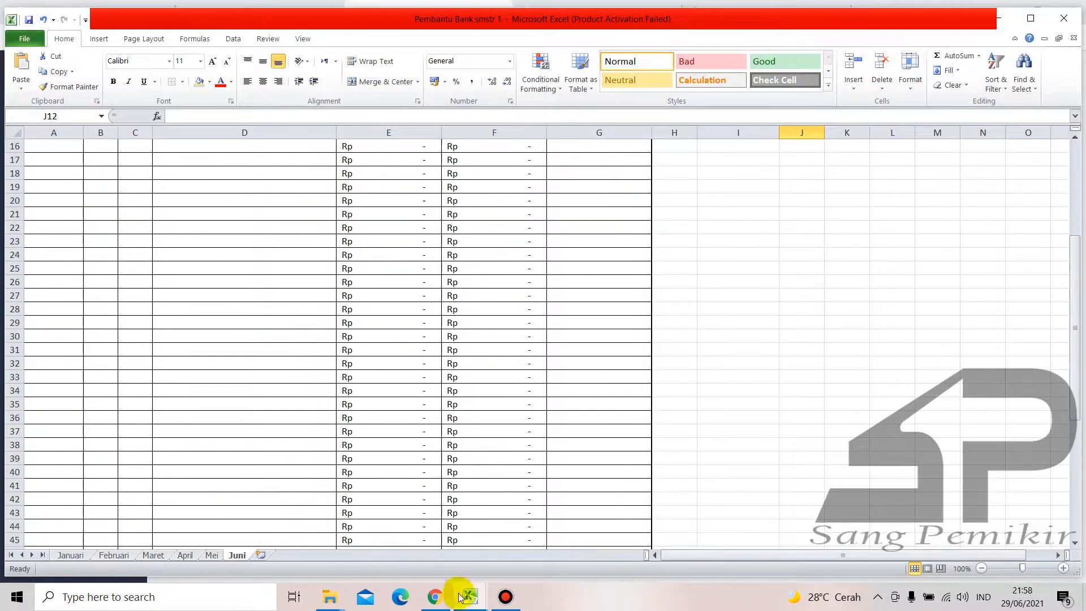
# Open the Pembantu KAS smstr 1 workbook and look through the June salary payment entries.
pyautogui.click(461, 596)
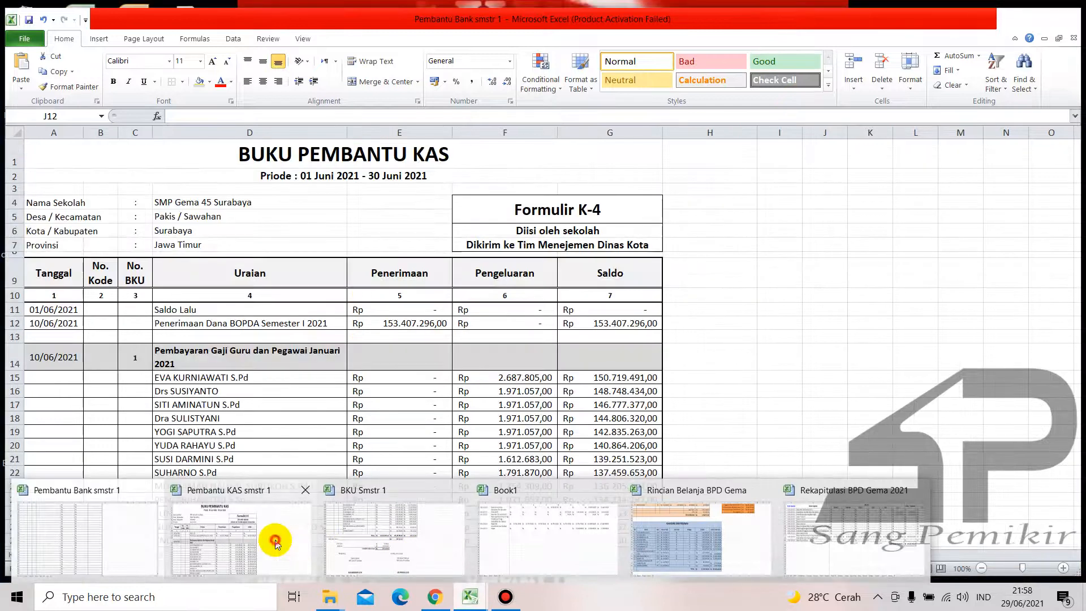
pyautogui.click(275, 539)
pyautogui.scroll(-18, 800, 427)
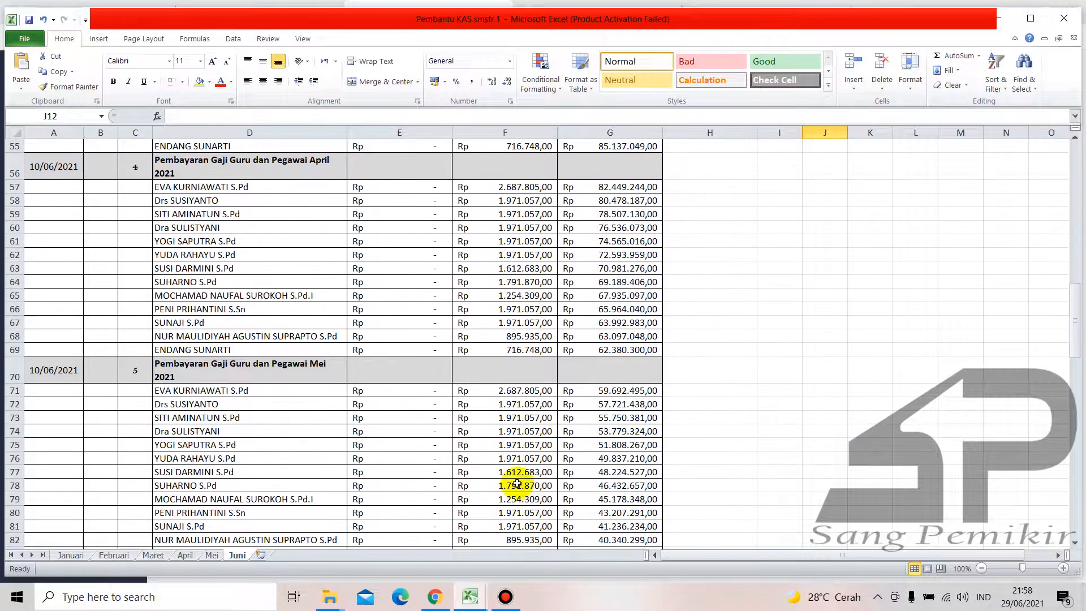
# Open the BKU Smstr 1 workbook and examine the closing balances and Total BKU Seharusnya on the Juni sheet.
pyautogui.click(470, 596)
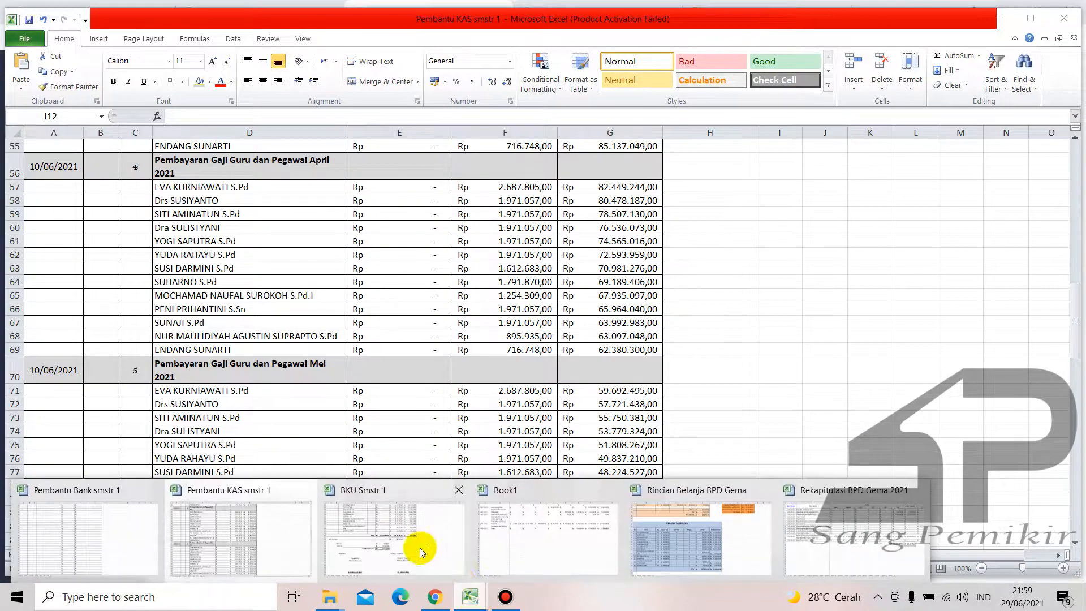
pyautogui.click(408, 537)
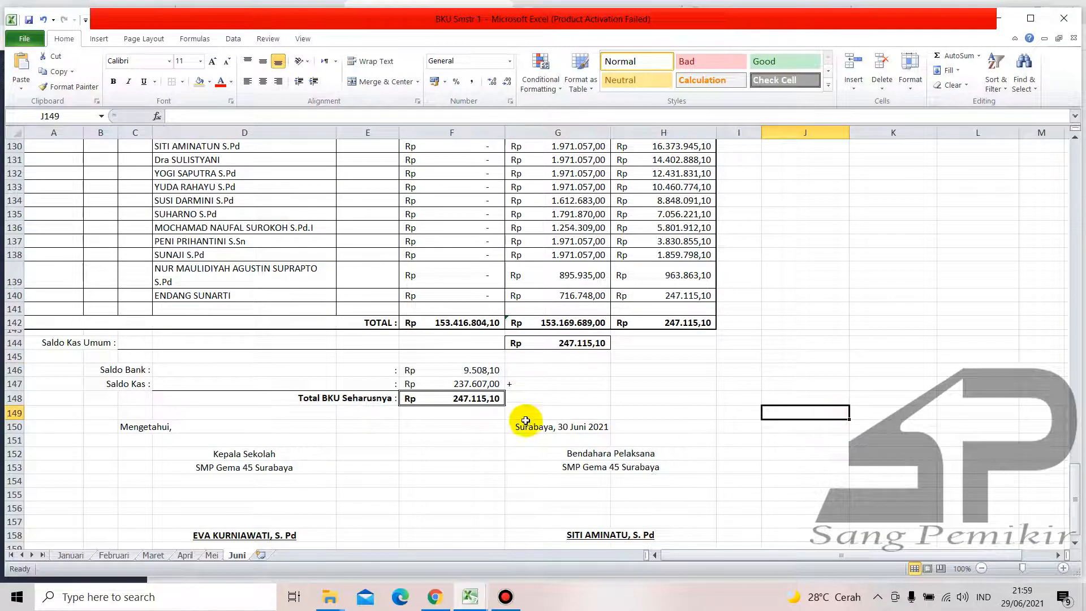
pyautogui.click(695, 371)
pyautogui.click(475, 412)
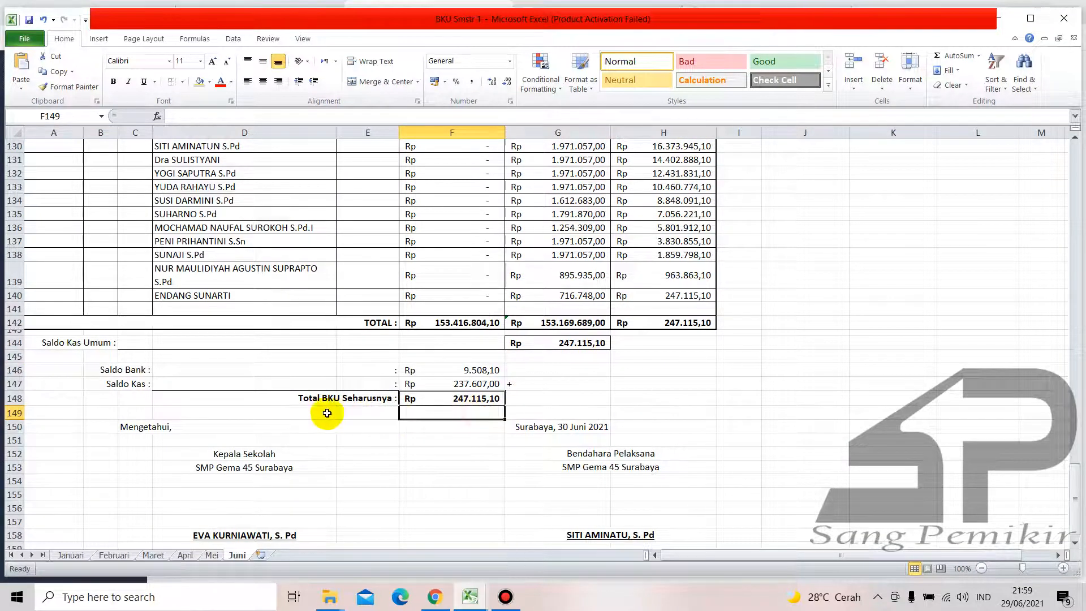
pyautogui.click(517, 399)
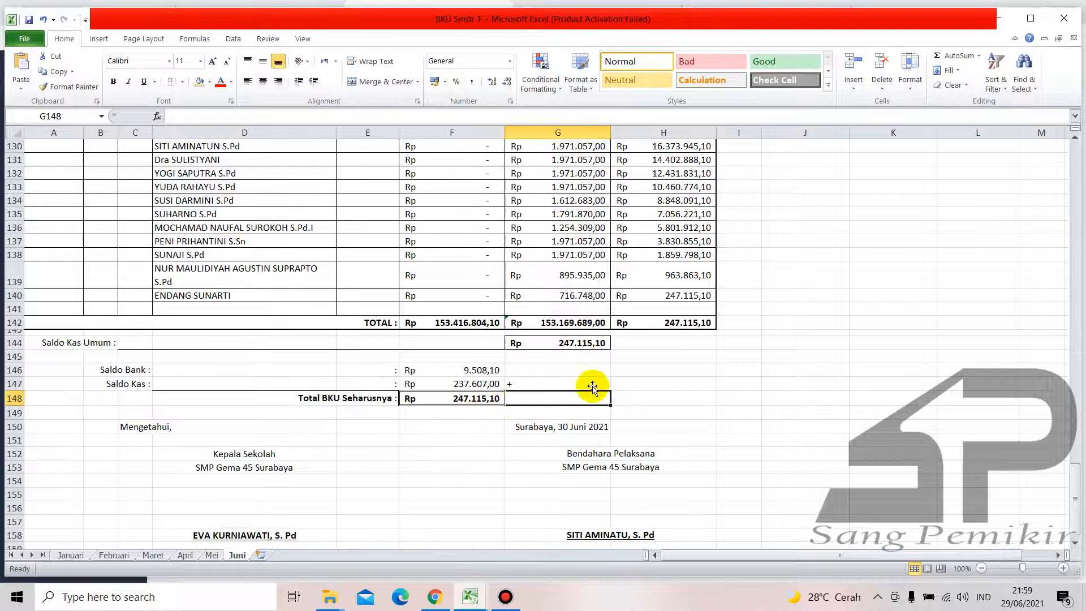
pyautogui.click(673, 340)
# Review the June salary payments and repair purchases listed in the BKU Smstr 1 workbook.
pyautogui.scroll(20, 645, 373)
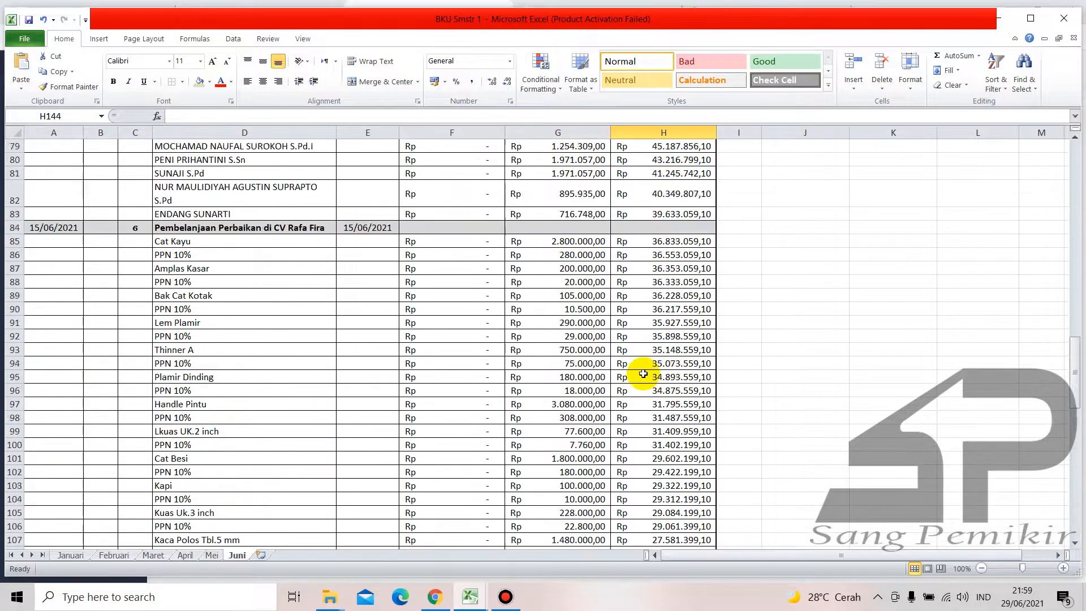
pyautogui.scroll(17, 642, 373)
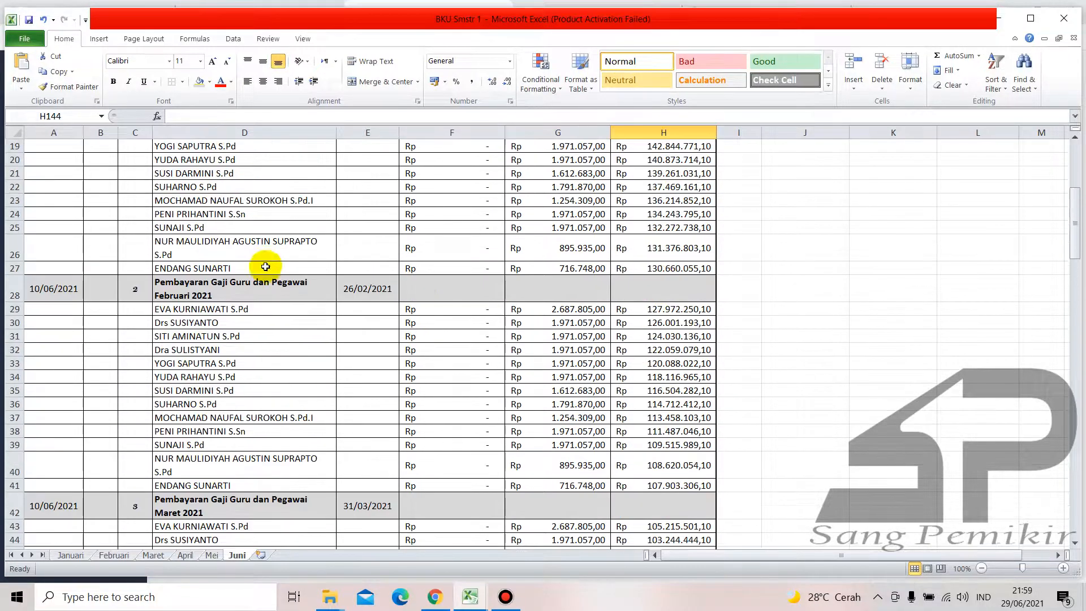
pyautogui.scroll(2, 635, 344)
pyautogui.scroll(-20, 634, 418)
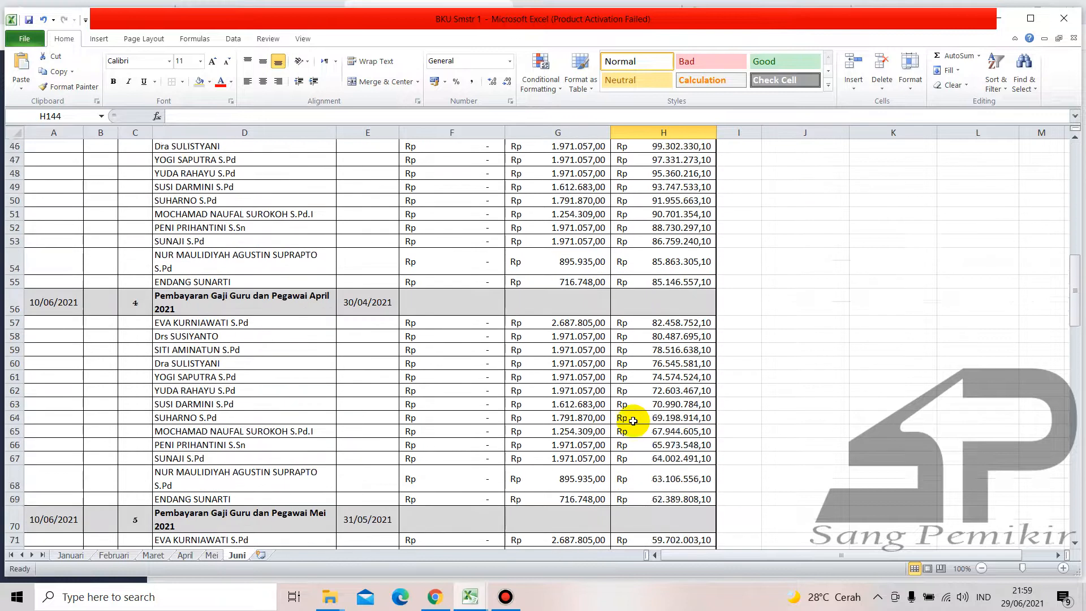
pyautogui.scroll(-20, 633, 420)
# Compare Saldo Bank, Saldo Kas and Total BKU Seharusnya with Saldo Kas Umum, inspecting the Saldo Bank formula in F146.
pyautogui.scroll(2, 588, 419)
pyautogui.scroll(1, 588, 419)
pyautogui.click(458, 328)
pyautogui.click(465, 340)
pyautogui.click(475, 327)
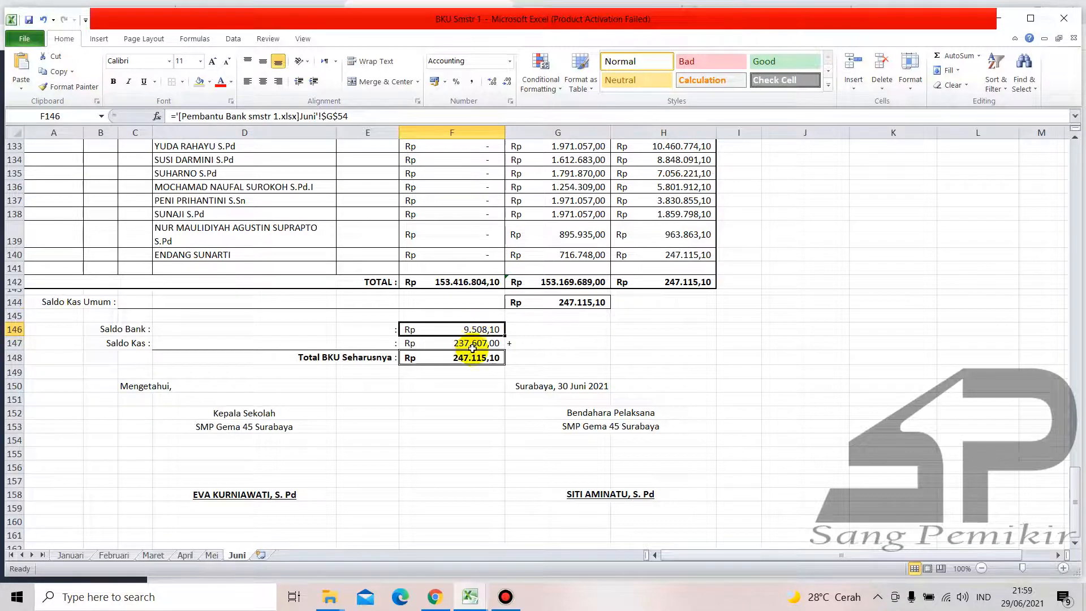
pyautogui.click(530, 358)
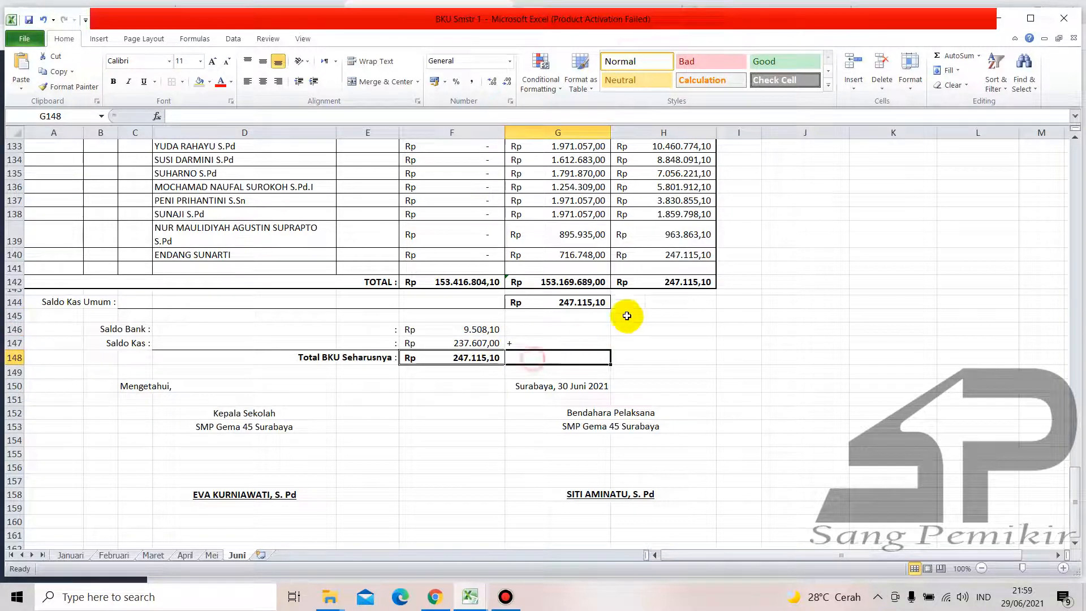
pyautogui.click(648, 303)
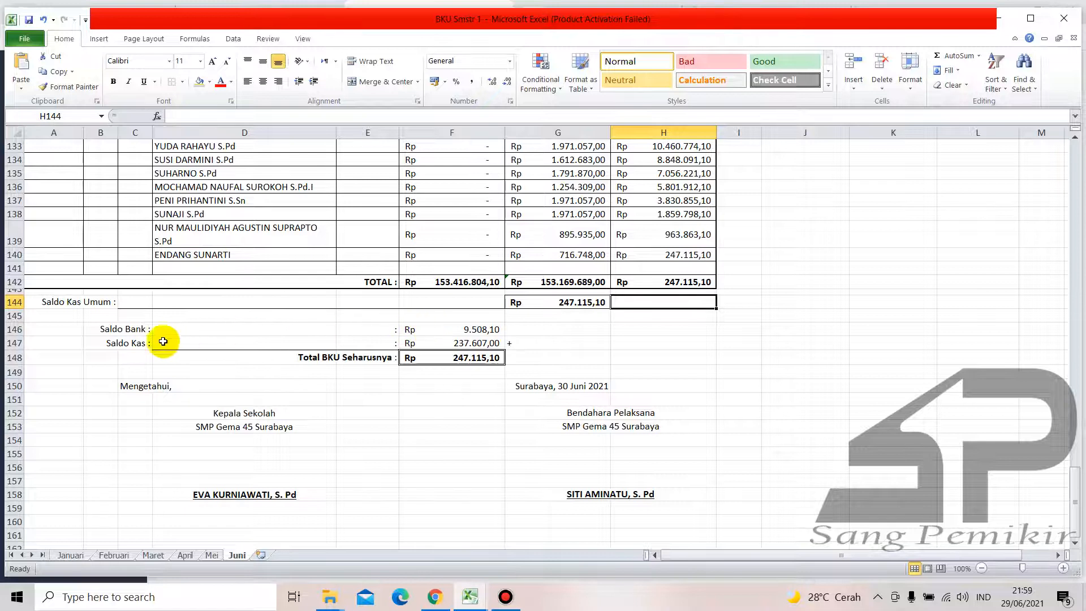
pyautogui.click(431, 330)
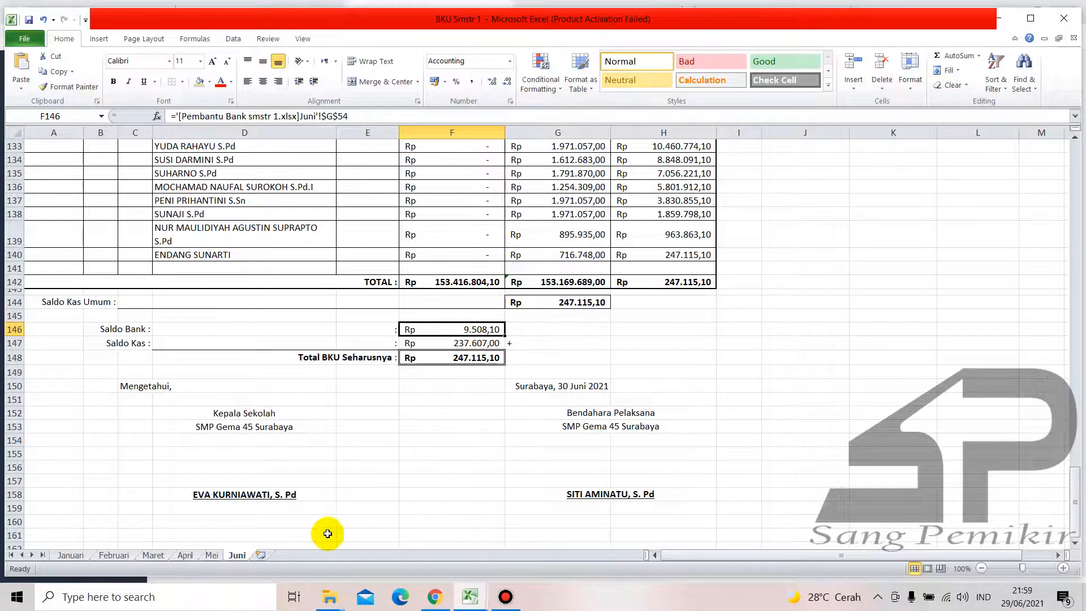
# Examine the Saldo Bank and Saldo Kas rows that add up to Total BKU Seharusnya on the Juni sheet.
pyautogui.click(425, 480)
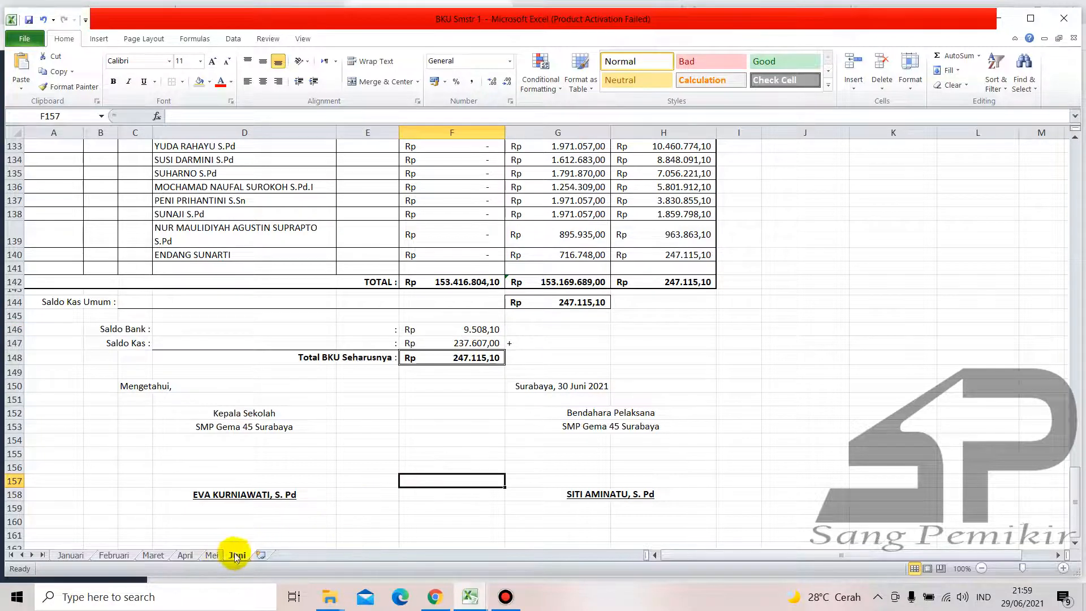
pyautogui.click(426, 414)
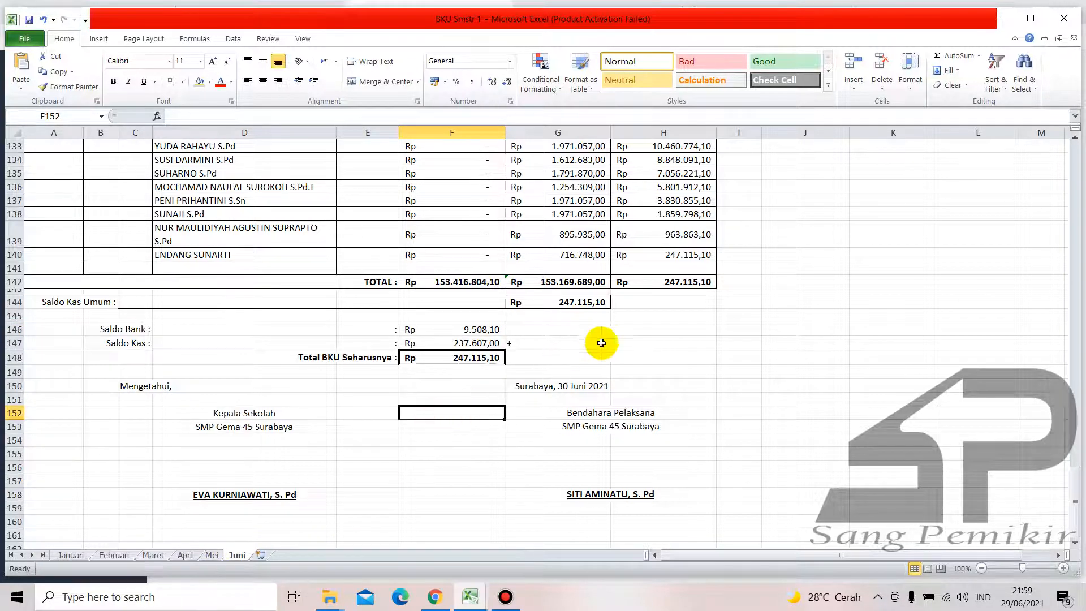
pyautogui.click(760, 328)
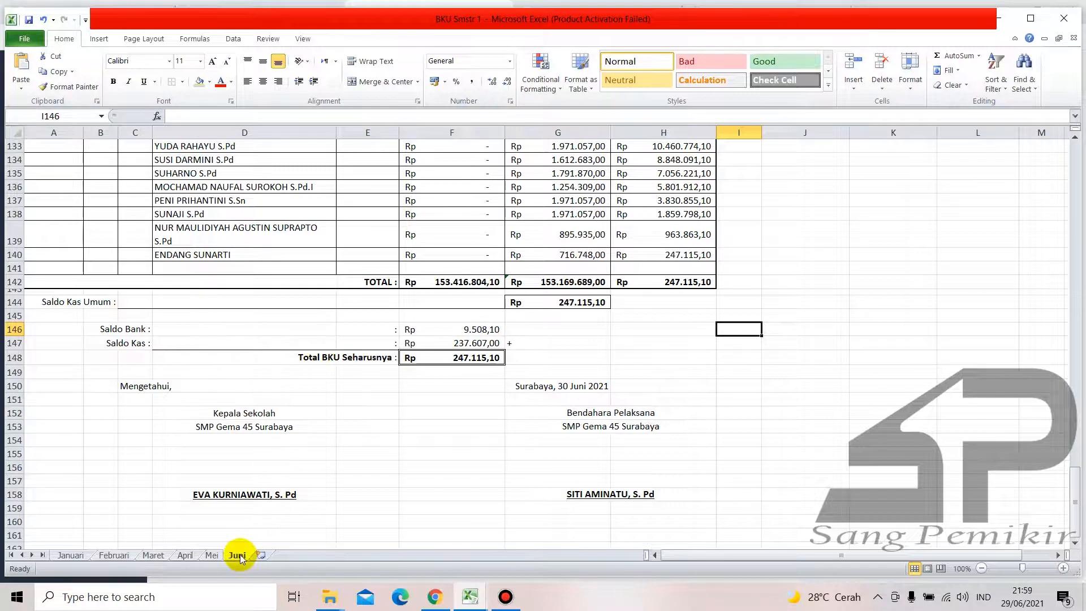
pyautogui.moveTo(109, 328); pyautogui.dragTo(386, 330)
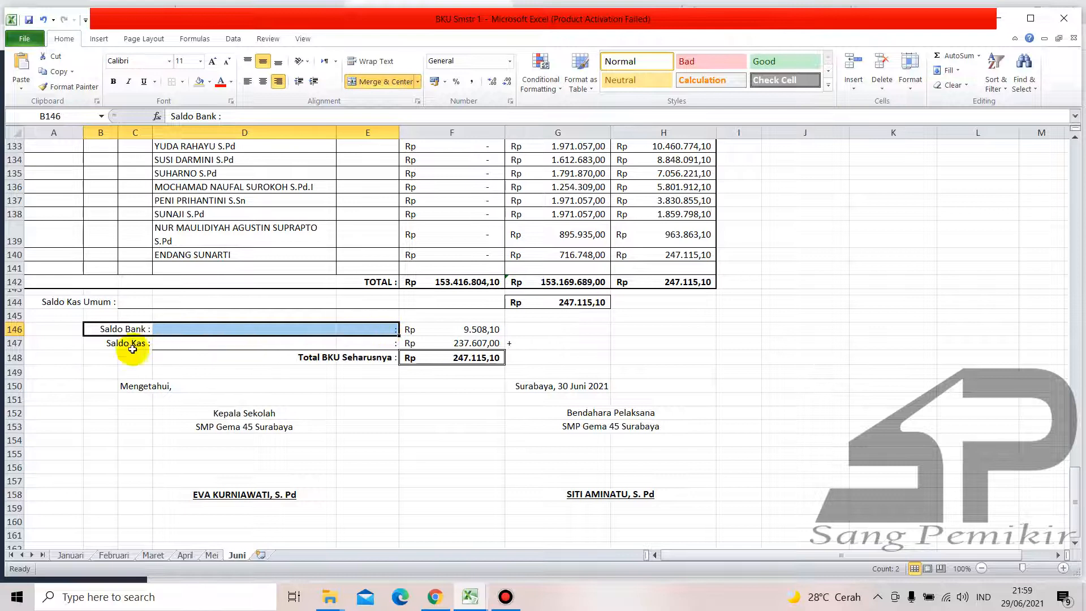
pyautogui.moveTo(98, 342); pyautogui.dragTo(361, 340)
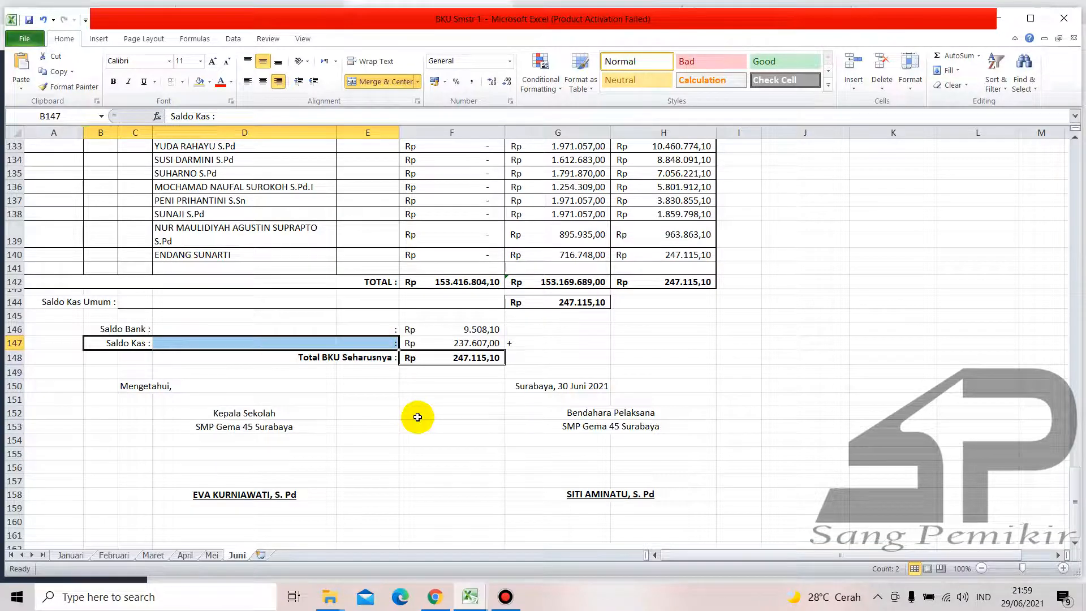
pyautogui.moveTo(97, 330); pyautogui.dragTo(380, 328)
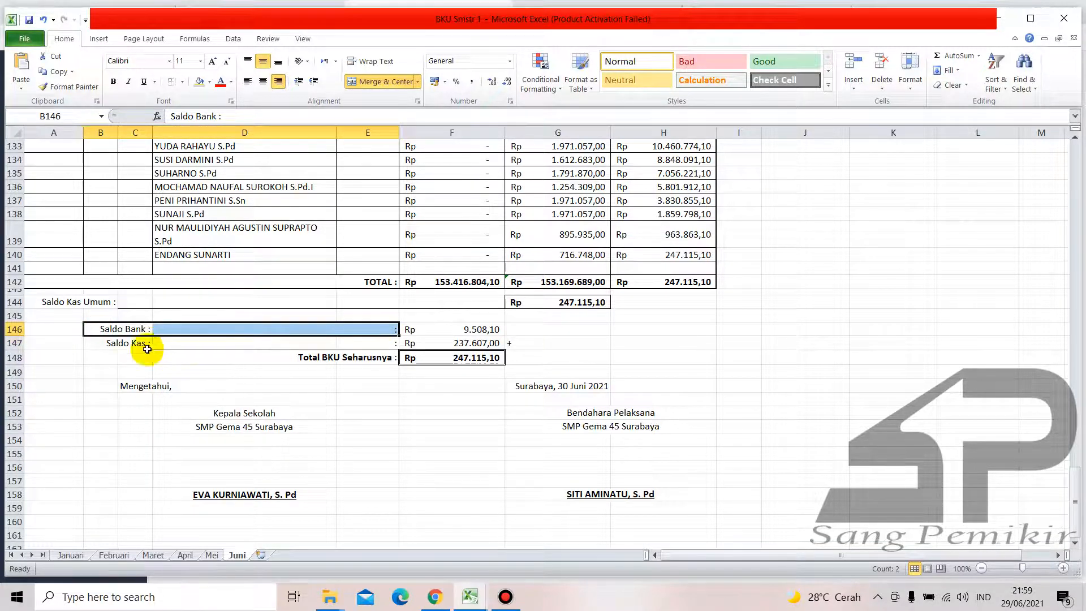
pyautogui.moveTo(98, 344); pyautogui.dragTo(390, 342)
pyautogui.click(450, 384)
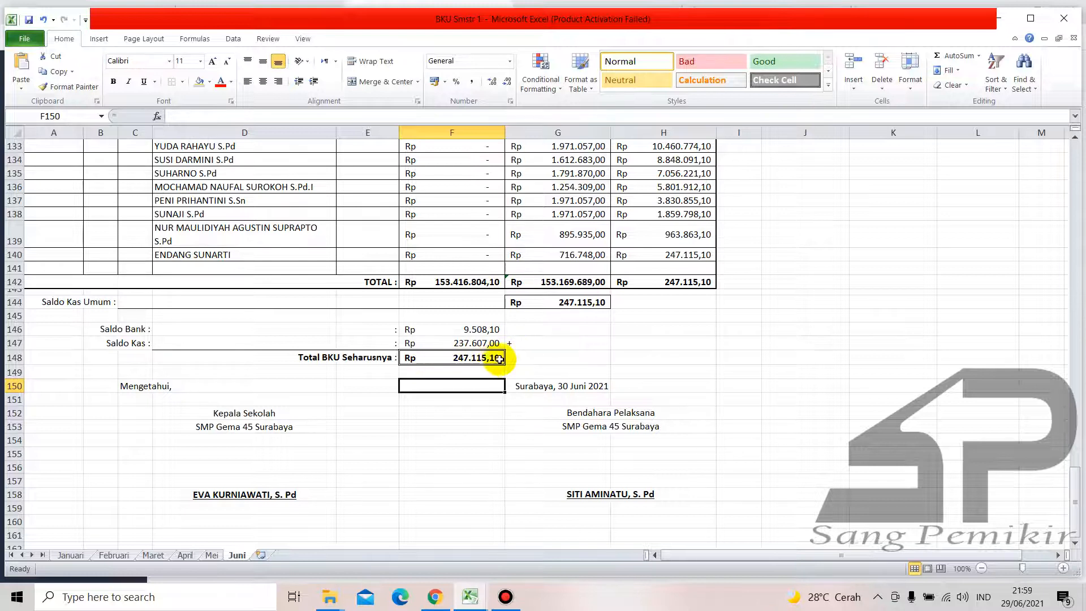
pyautogui.click(519, 358)
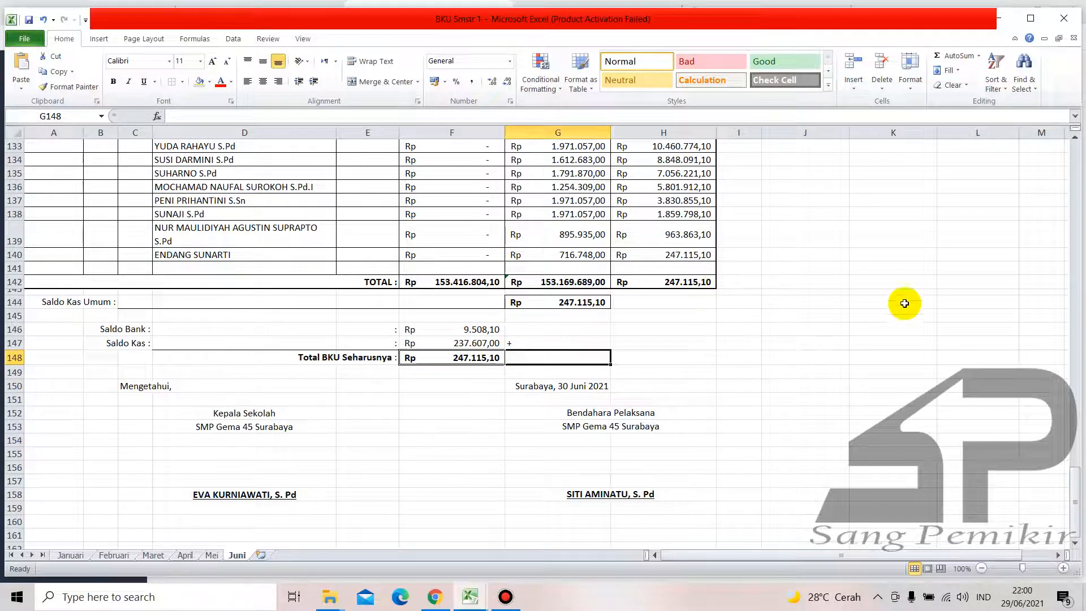
pyautogui.click(838, 349)
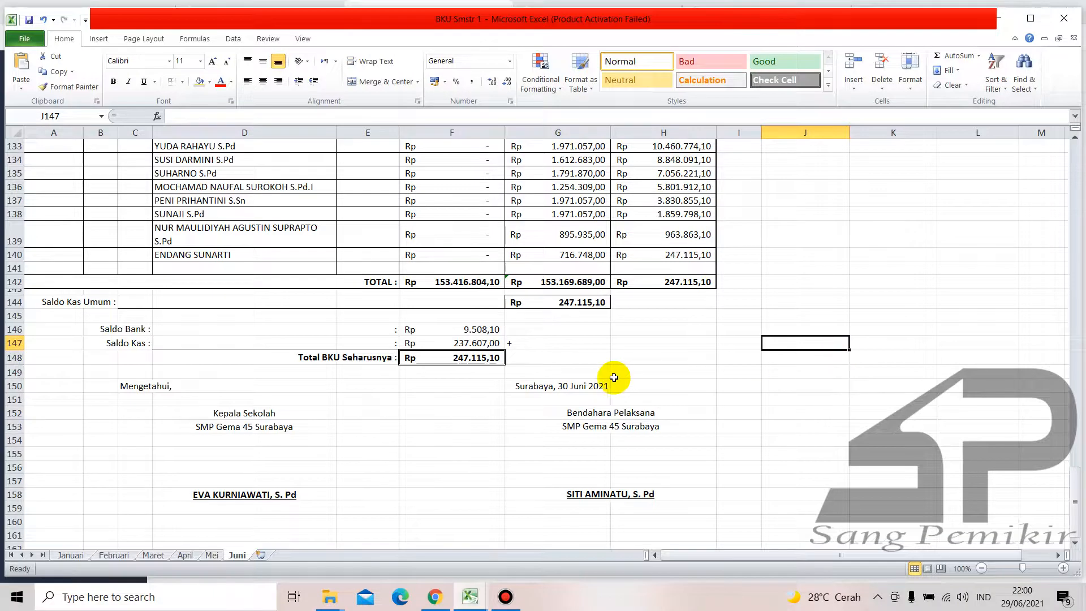
# Review the June BKU entries from the May salary payments and CV Rafa Fira repairs through the June salaries and closing totals.
pyautogui.scroll(16, 611, 377)
pyautogui.scroll(-11, 329, 376)
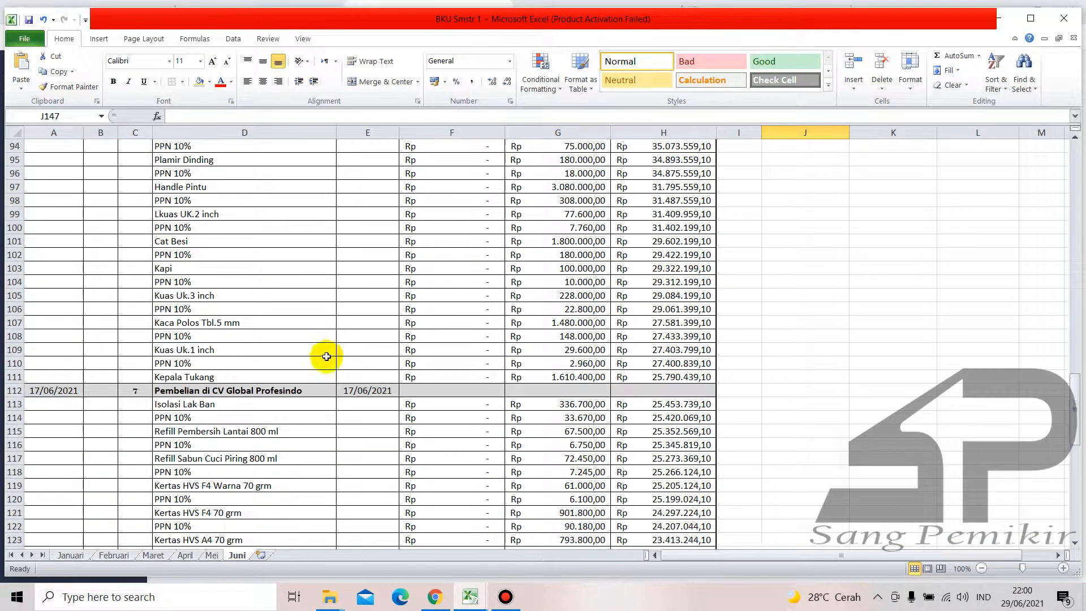
pyautogui.scroll(-5, 618, 400)
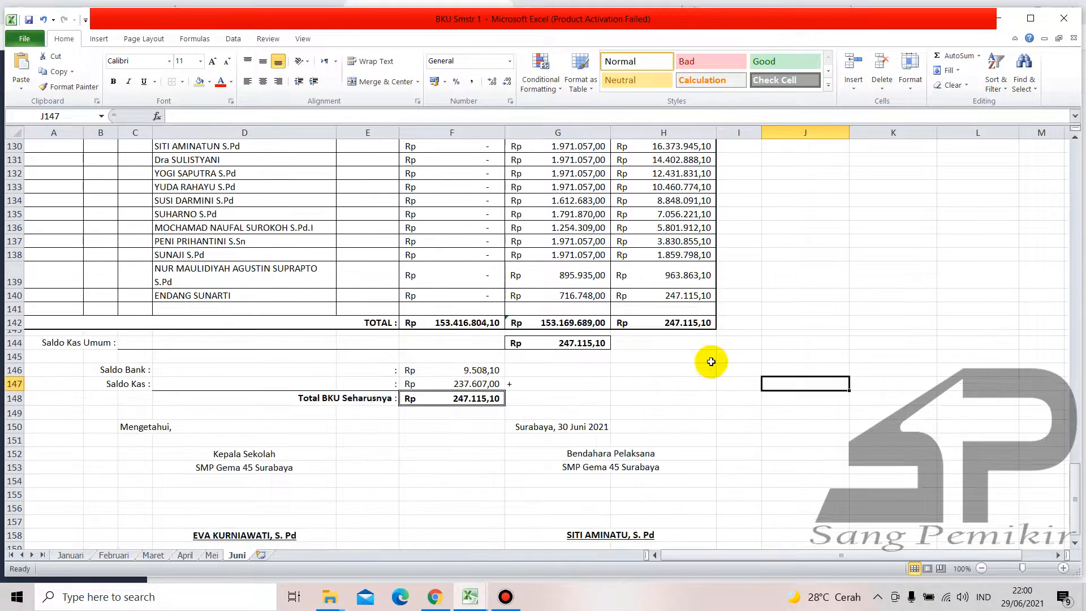
pyautogui.scroll(20, 605, 446)
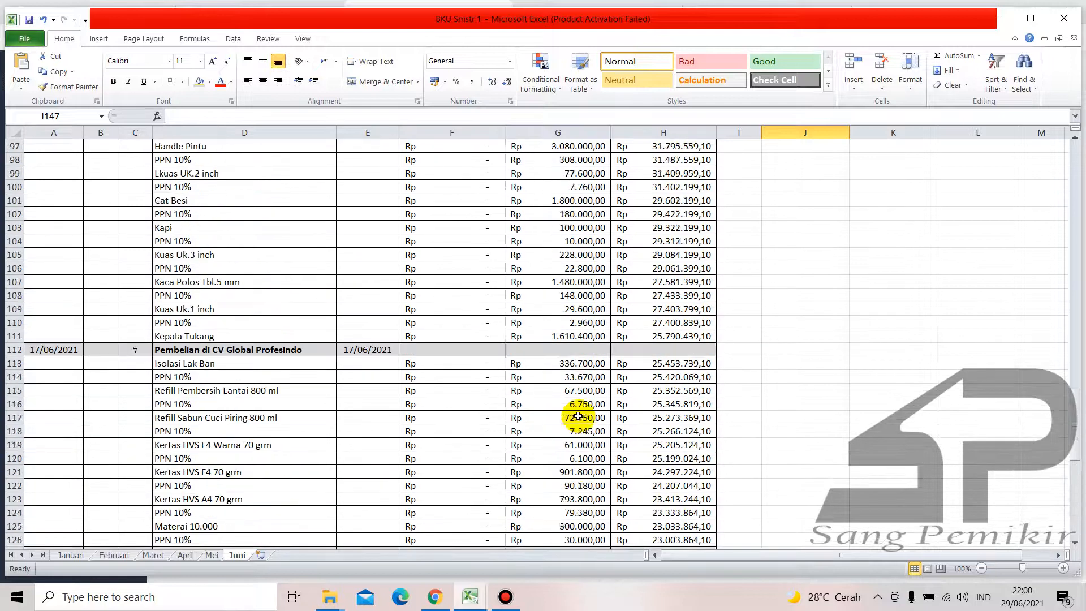
pyautogui.scroll(-8, 578, 416)
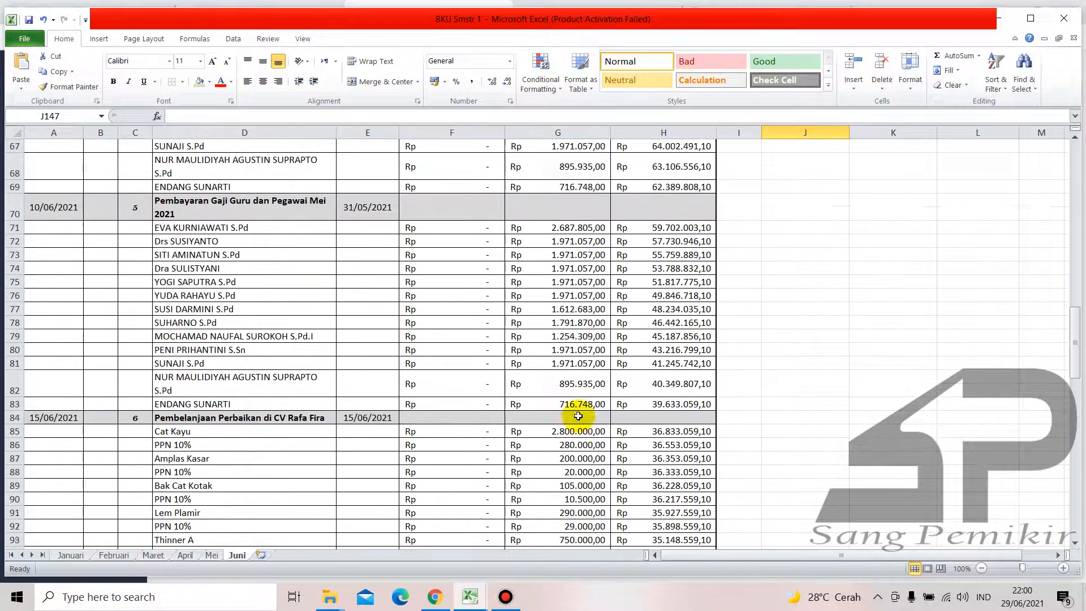
pyautogui.scroll(-15, 427, 371)
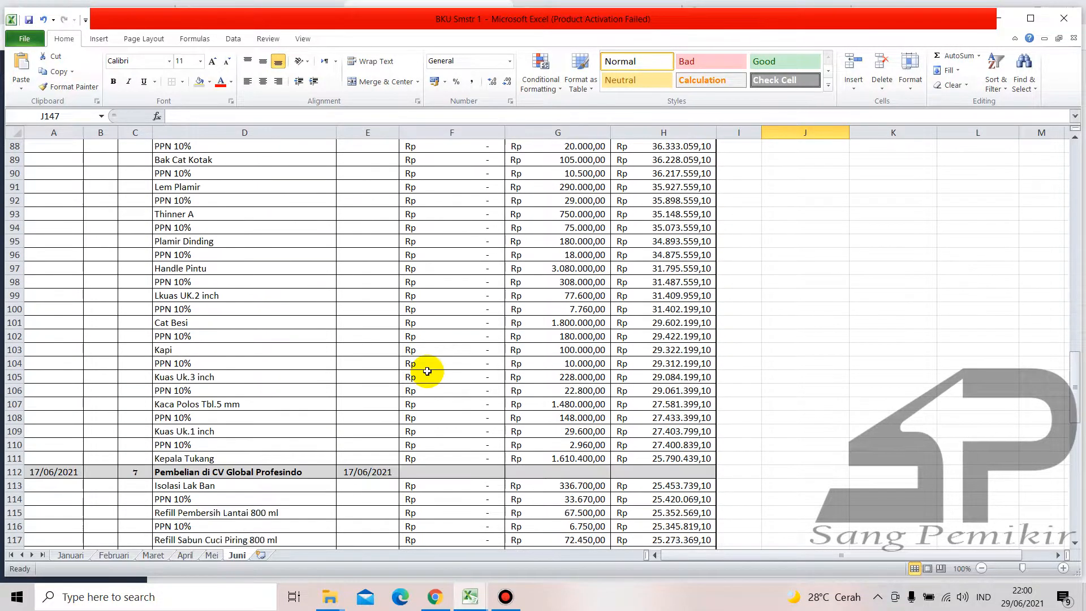
pyautogui.scroll(-1, 427, 371)
pyautogui.scroll(6, 596, 344)
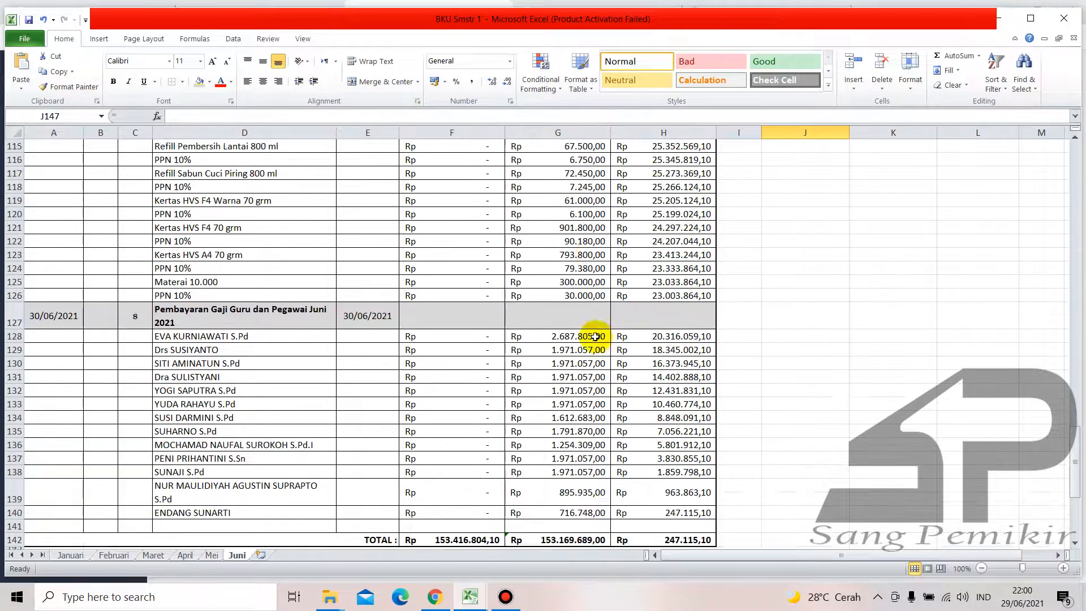
pyautogui.scroll(-1, 322, 323)
pyautogui.scroll(-5, 324, 323)
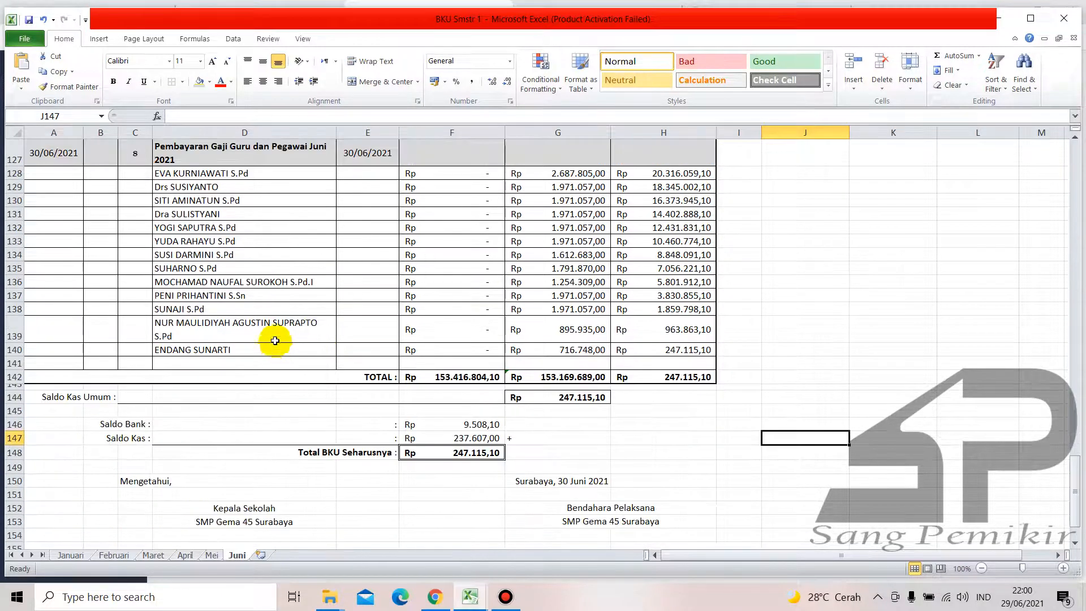
pyautogui.click(873, 335)
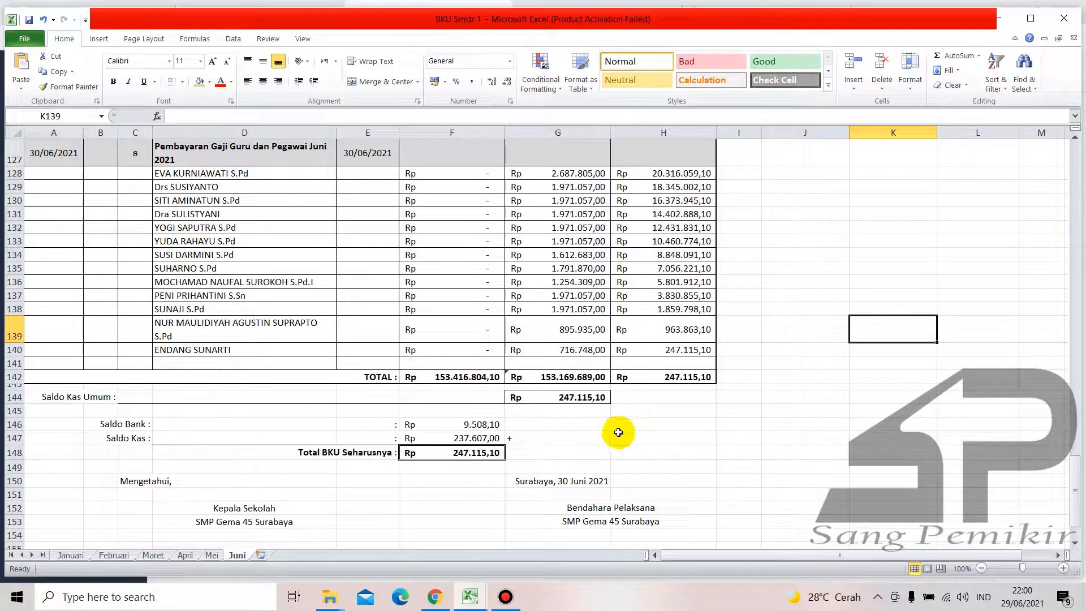
# Switch to the Rekapitulasi BPD Gema 2021 workbook and view the Alat Tulis Sekolah (ATS) recap from its header.
pyautogui.moveTo(477, 593)
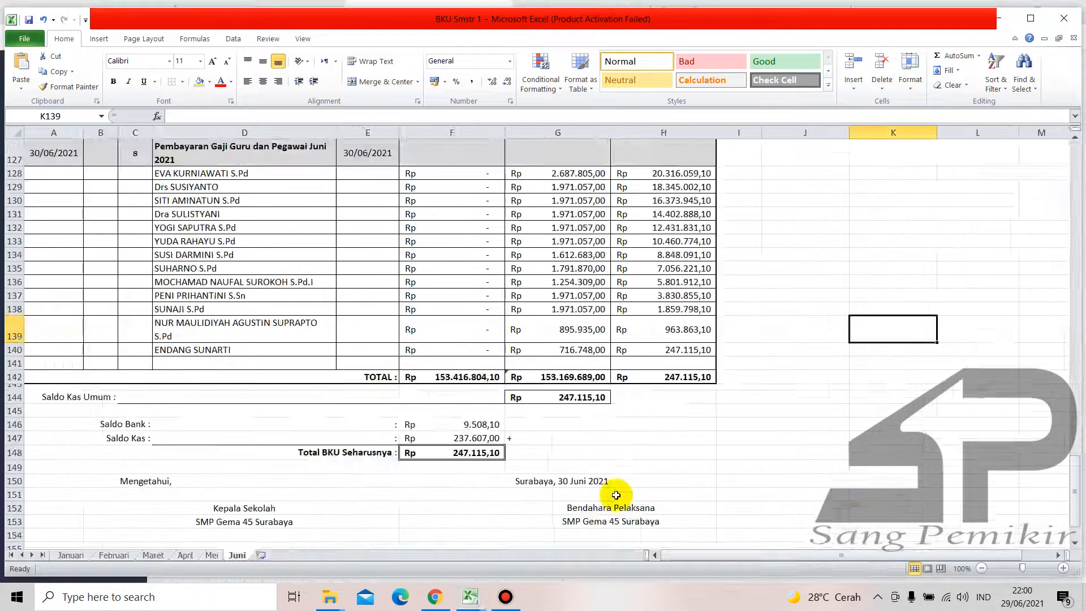
pyautogui.click(615, 495)
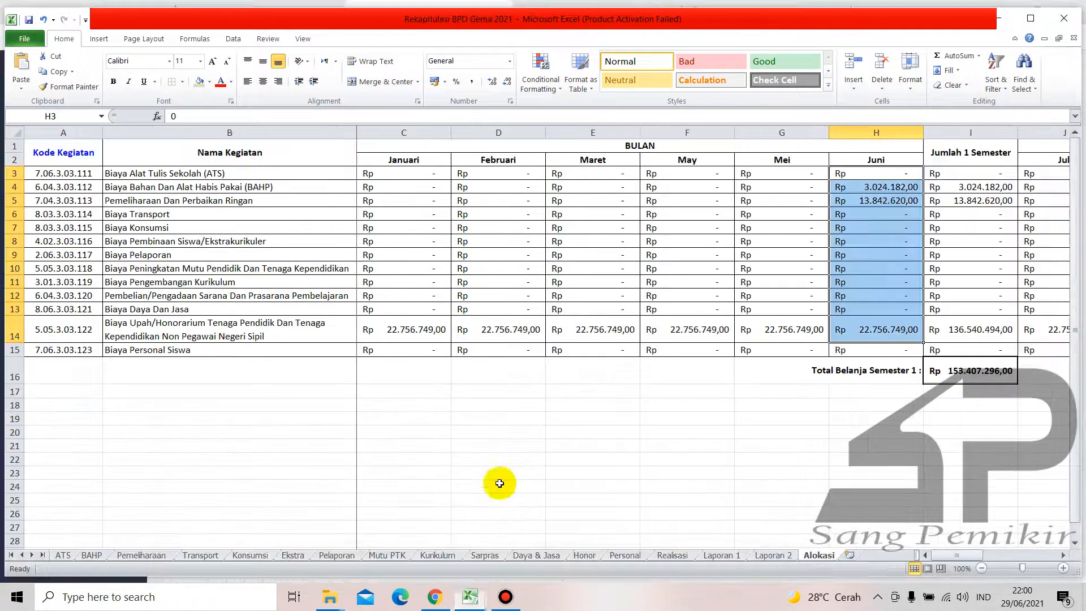
pyautogui.click(63, 555)
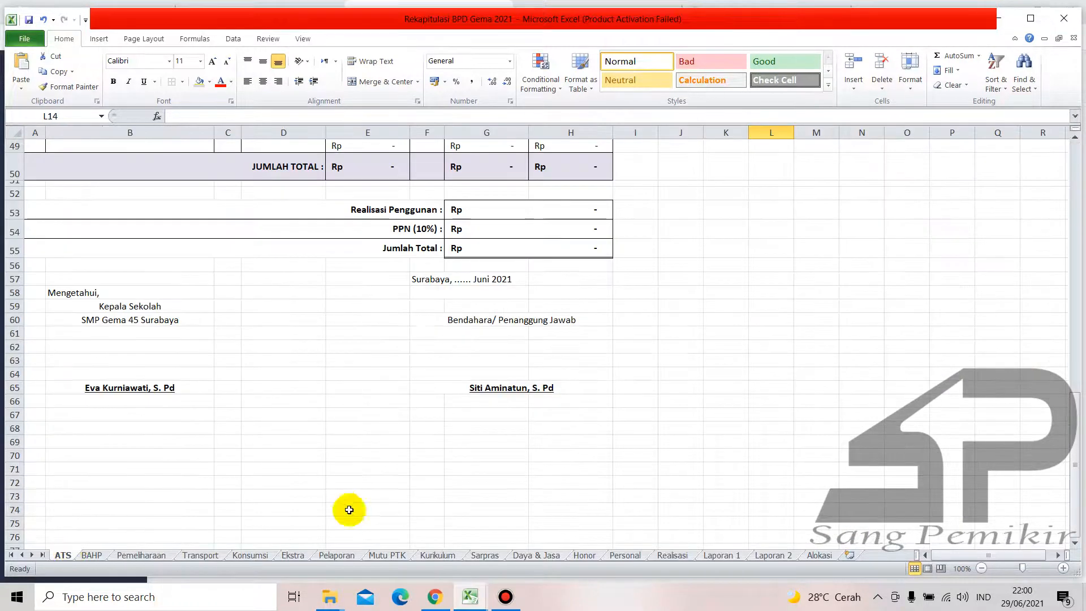
pyautogui.scroll(15, 368, 461)
pyautogui.scroll(2, 388, 460)
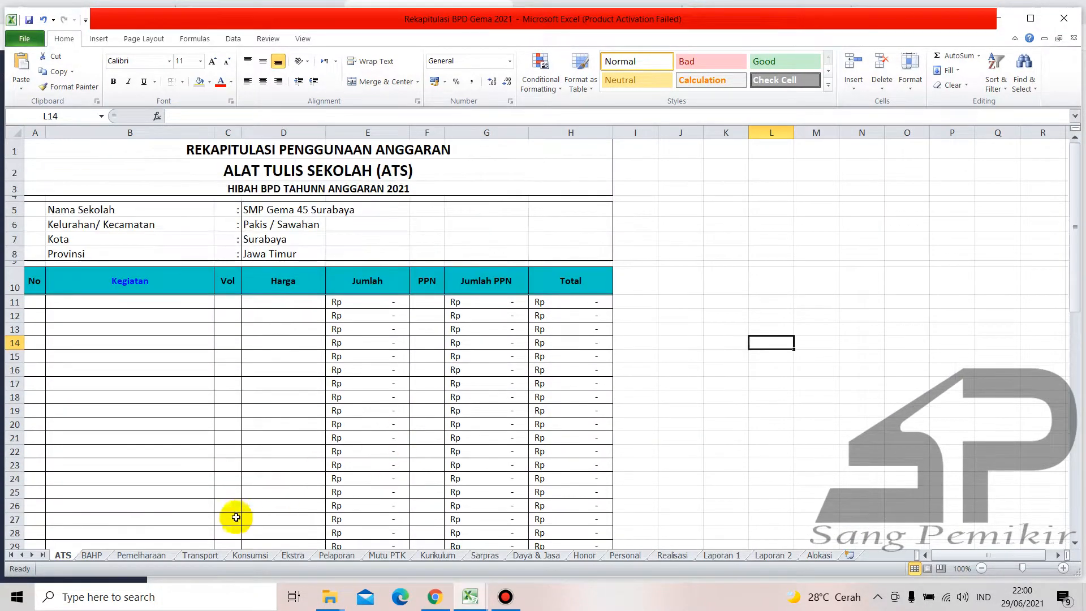
# Open the Realisasi sheet and inspect the Semester I amounts for BAHP, Pemeliharaan Dan Perbaikan Ringan, and Upah/Honorarium.
pyautogui.click(672, 556)
pyautogui.scroll(5, 528, 459)
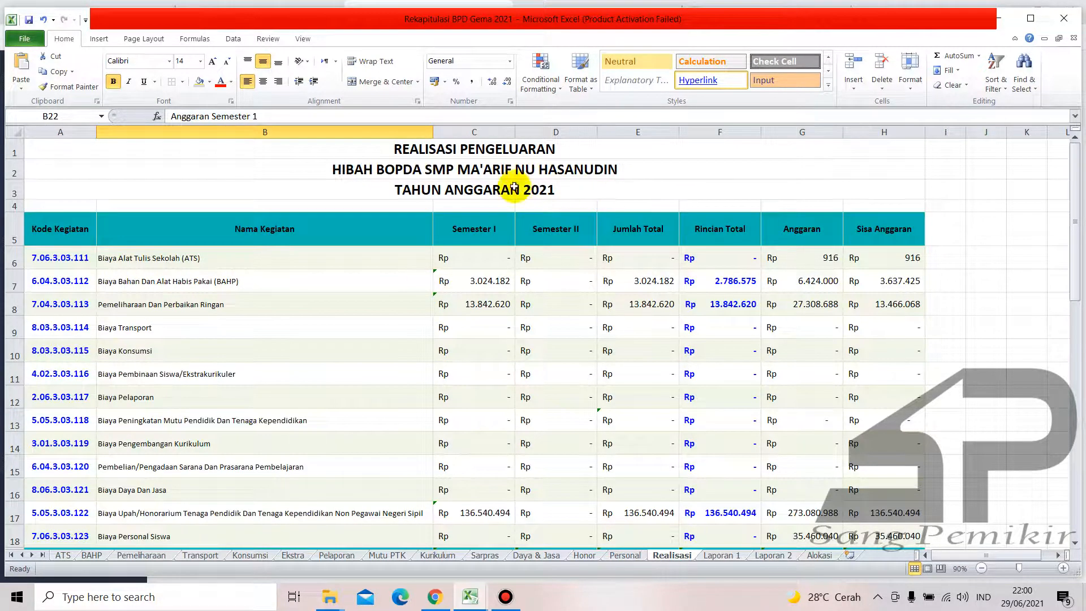
pyautogui.scroll(-1, 619, 356)
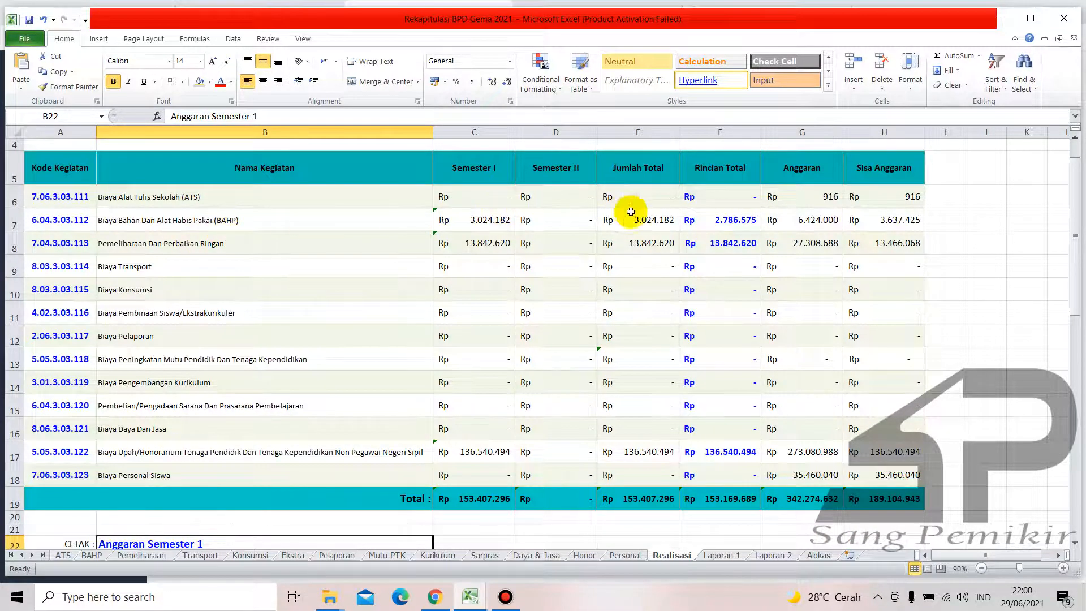
pyautogui.click(498, 221)
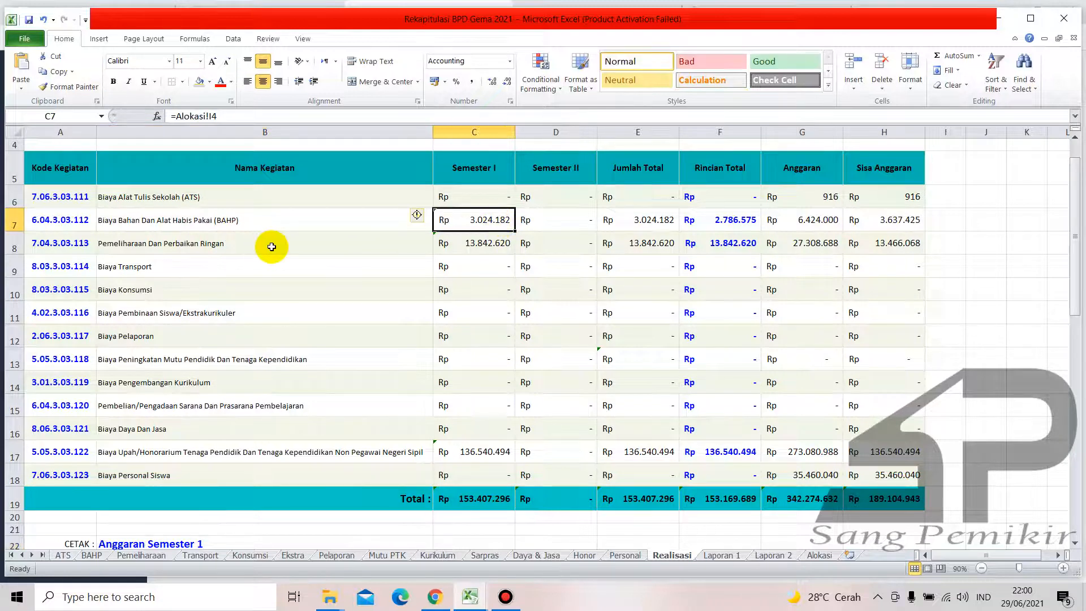
pyautogui.click(474, 244)
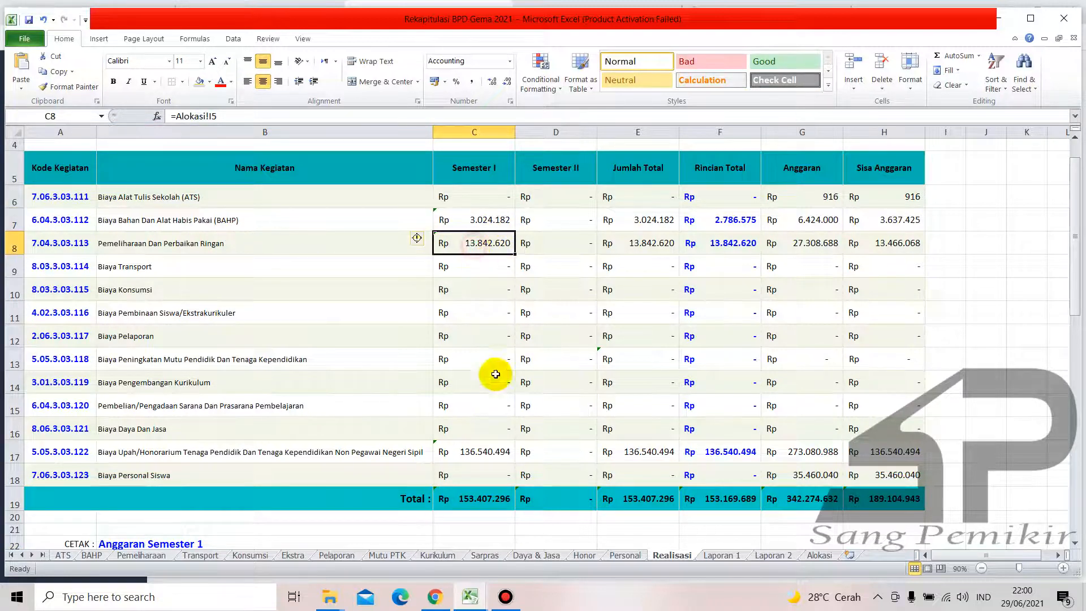
pyautogui.click(493, 451)
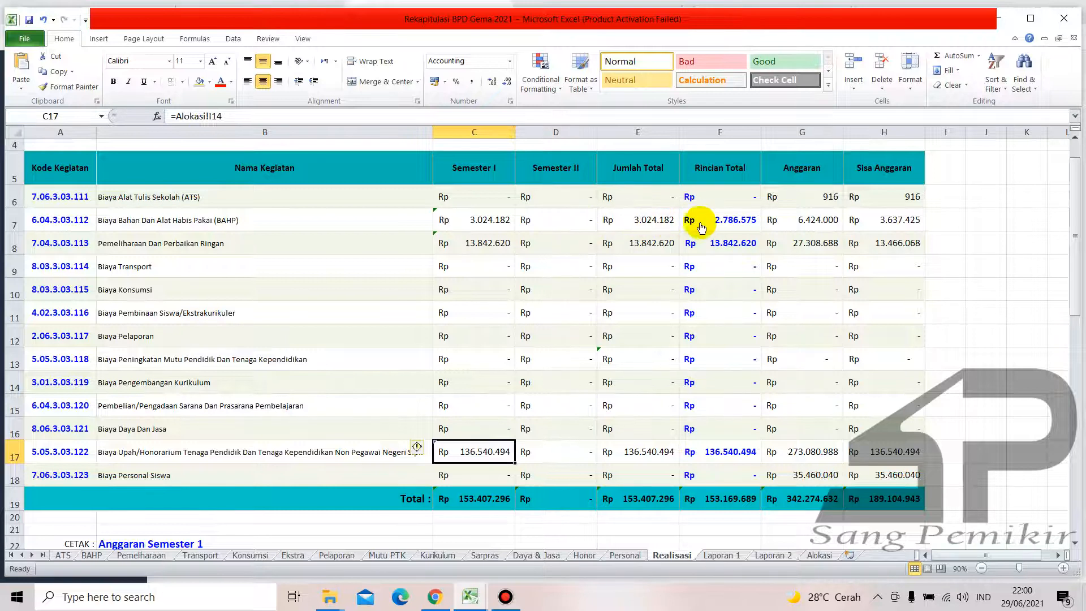
# Follow the BAHP activity code link 6.04.3.03.112, review the purchased items and Jumlah Total, and return to Realisasi.
pyautogui.click(78, 225)
pyautogui.click(725, 301)
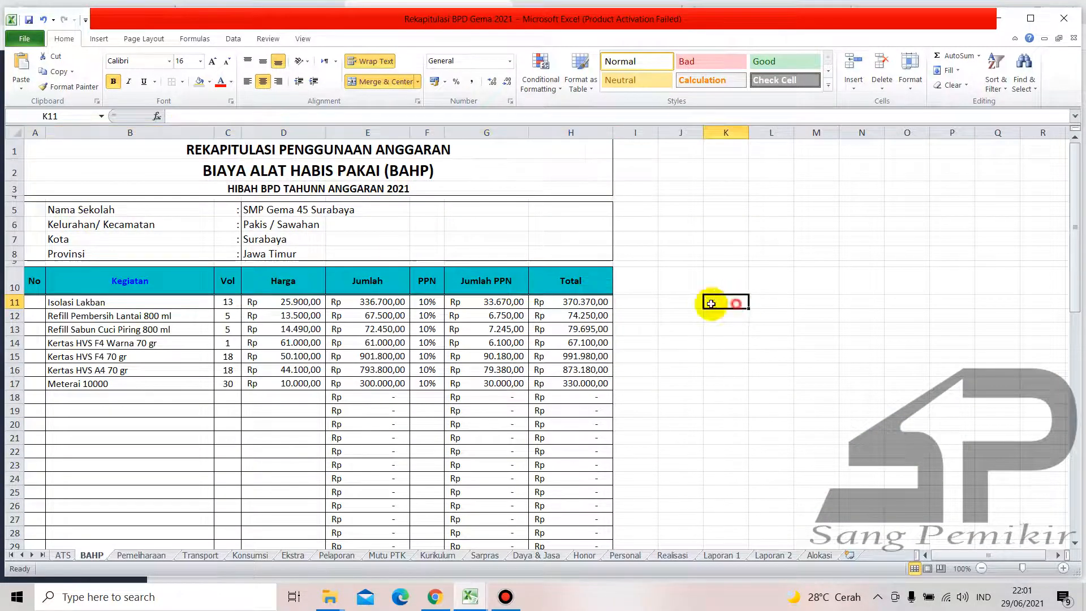
pyautogui.scroll(-1, 344, 277)
pyautogui.scroll(-1, 341, 276)
pyautogui.scroll(1, 334, 260)
pyautogui.scroll(-3, 443, 279)
pyautogui.scroll(2, 443, 278)
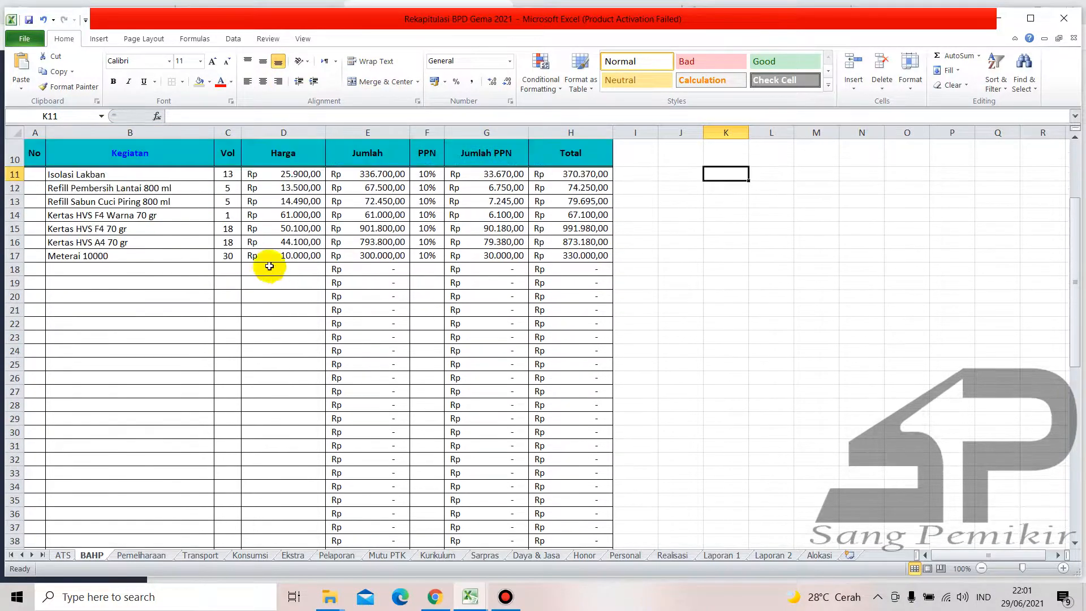
pyautogui.scroll(-8, 533, 352)
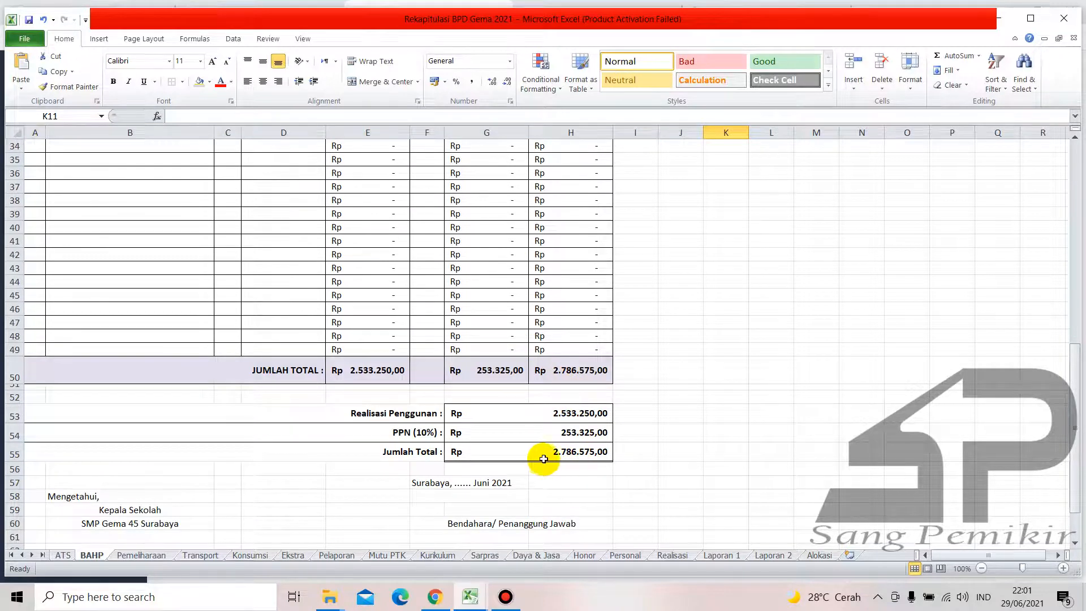
pyautogui.click(591, 448)
pyautogui.scroll(11, 278, 382)
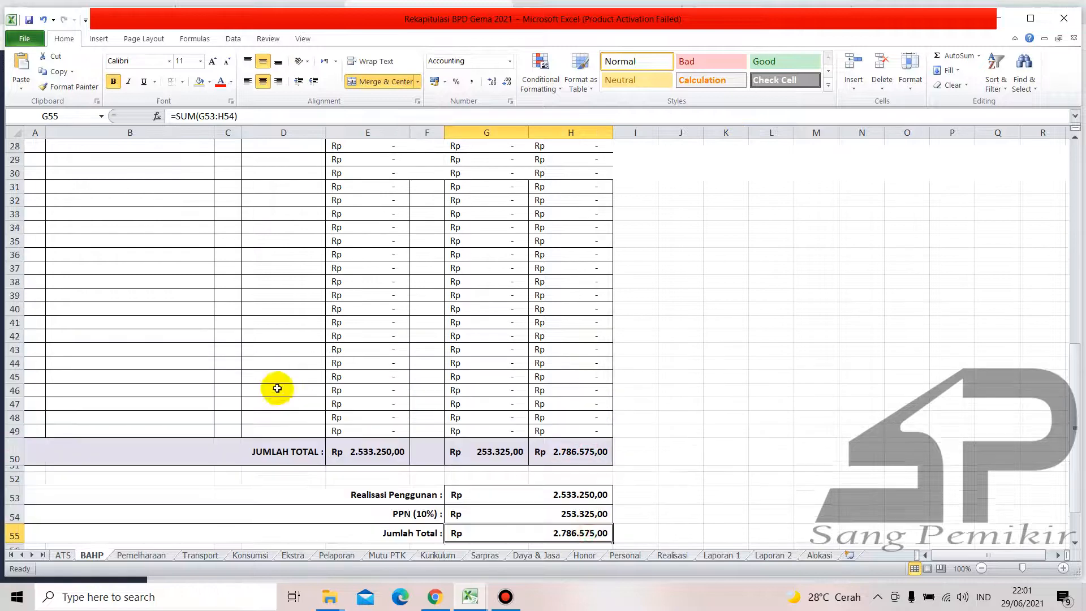
pyautogui.click(153, 281)
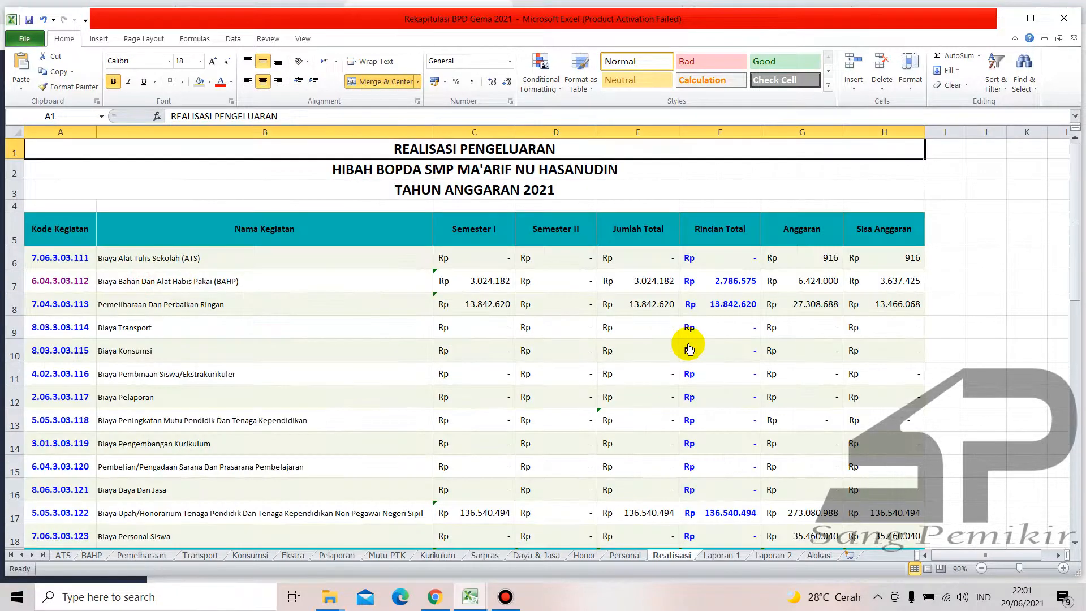
# Trace the BAHP Rincian Total through its link to the recap's Jumlah Total, and return to the Realisasi table.
pyautogui.scroll(-1, 686, 347)
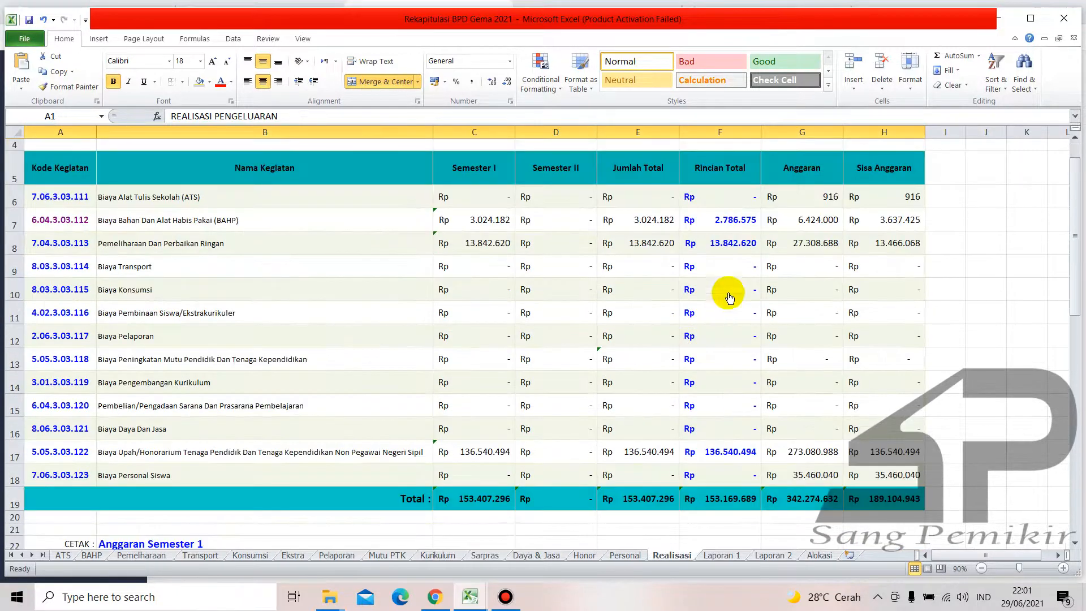
pyautogui.click(747, 228)
pyautogui.scroll(-10, 452, 444)
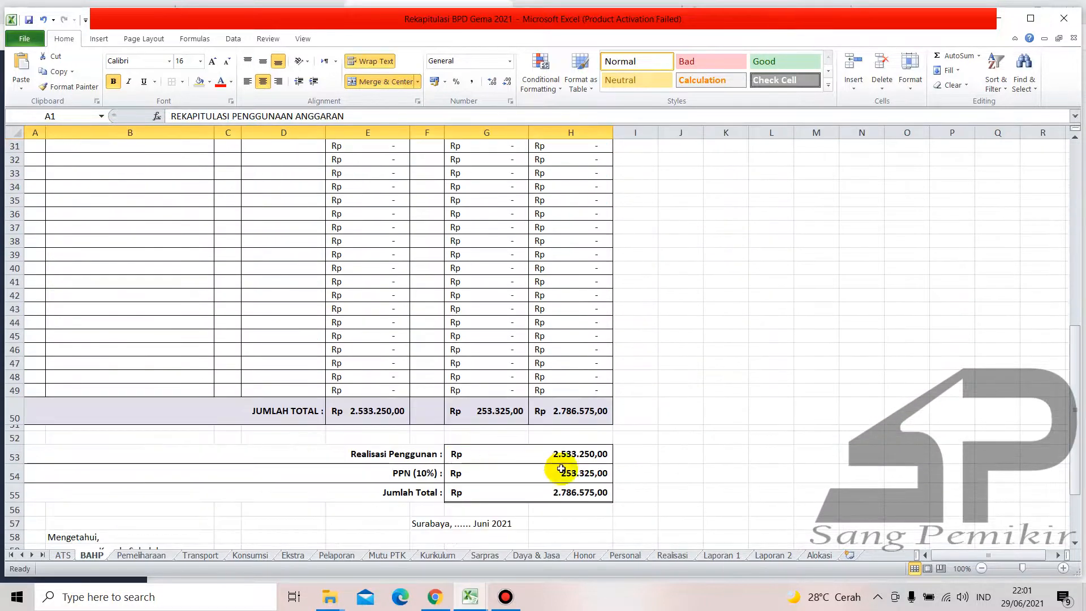
pyautogui.scroll(10, 177, 305)
pyautogui.click(133, 222)
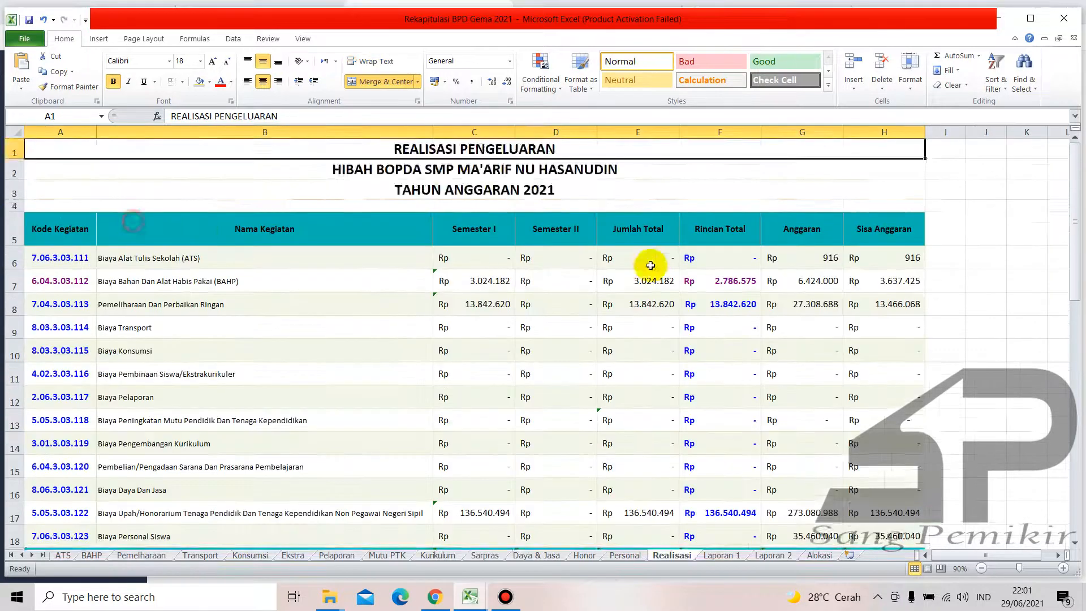
pyautogui.scroll(-1, 650, 265)
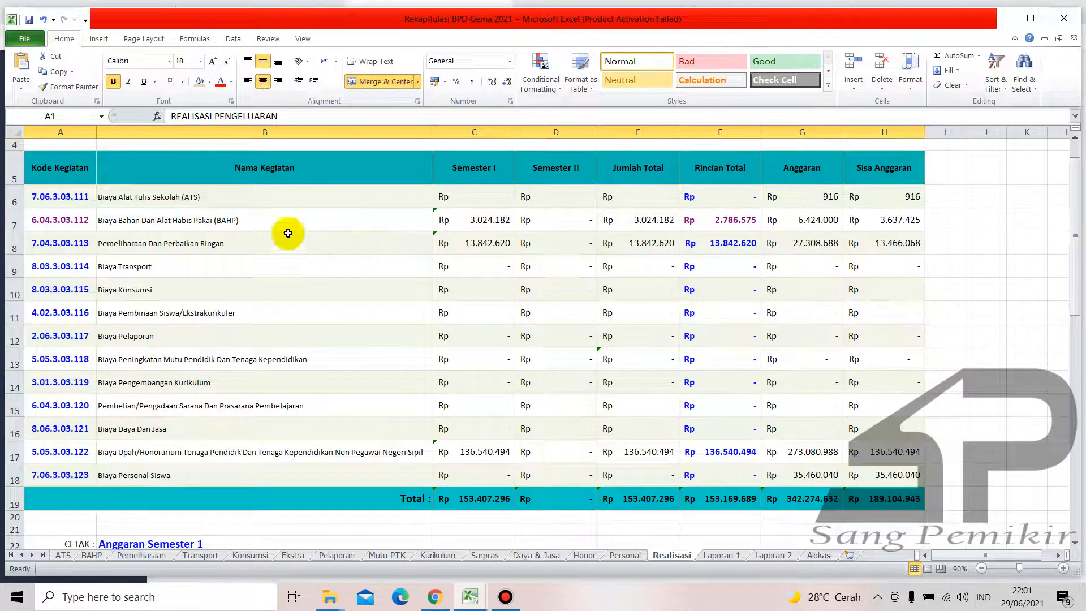
# Trace the Pemeliharaan Dan Perbaikan Ringan Rincian Total to the recap's Jumlah Total and return to the Realisasi table.
pyautogui.click(726, 249)
pyautogui.scroll(-11, 451, 339)
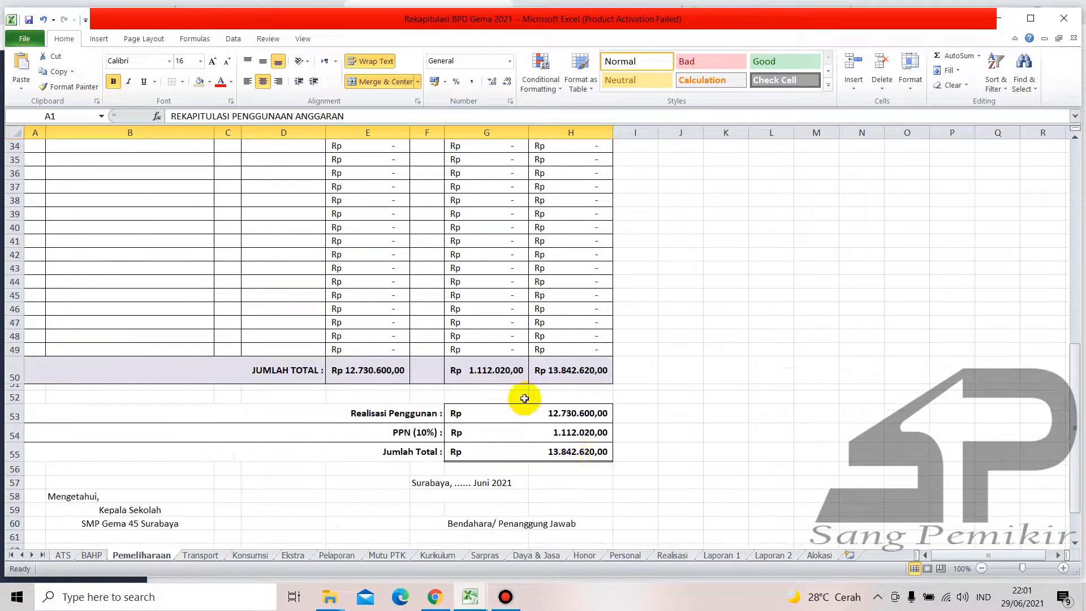
pyautogui.scroll(11, 441, 438)
pyautogui.click(142, 280)
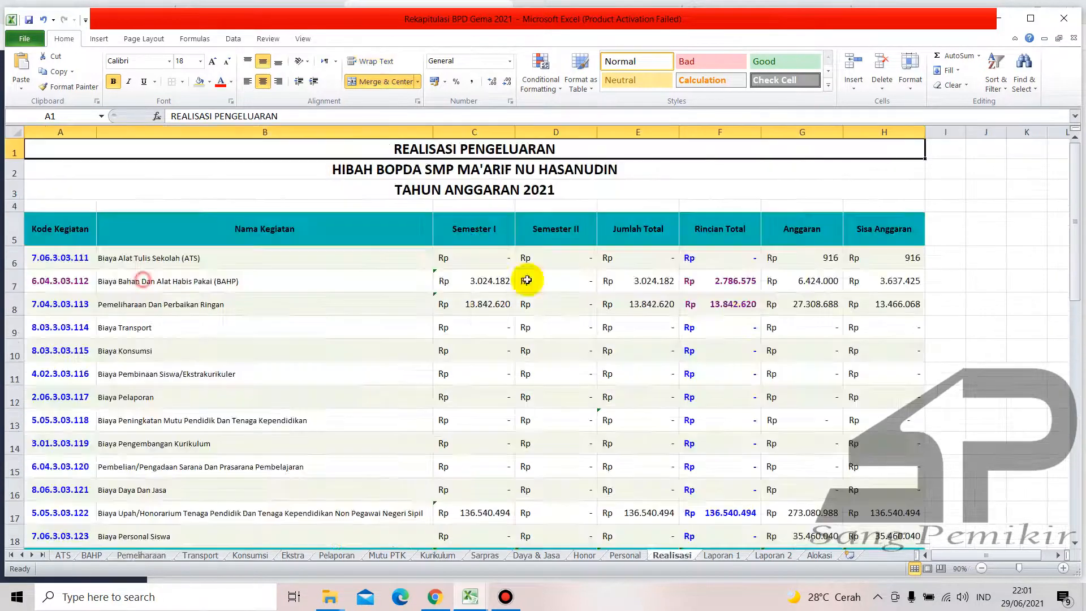
# Follow the Upah/Honorarium Rincian Total link to the Honor recap and inspect Total Jumlah Sebelum PPH 21 and the recipient rows.
pyautogui.scroll(-3, 714, 331)
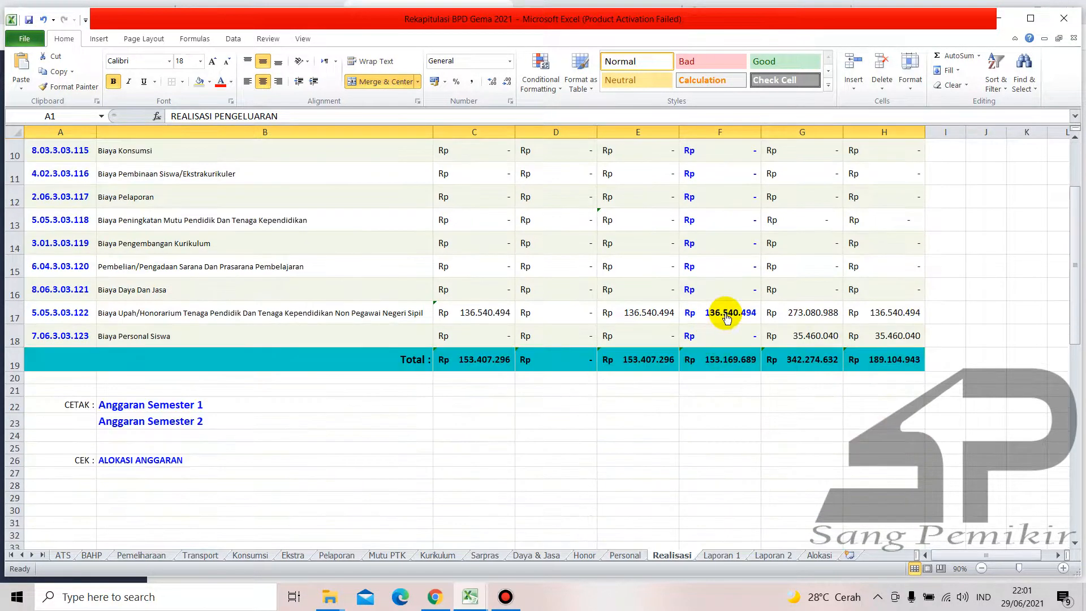
pyautogui.click(726, 318)
pyautogui.scroll(-10, 605, 344)
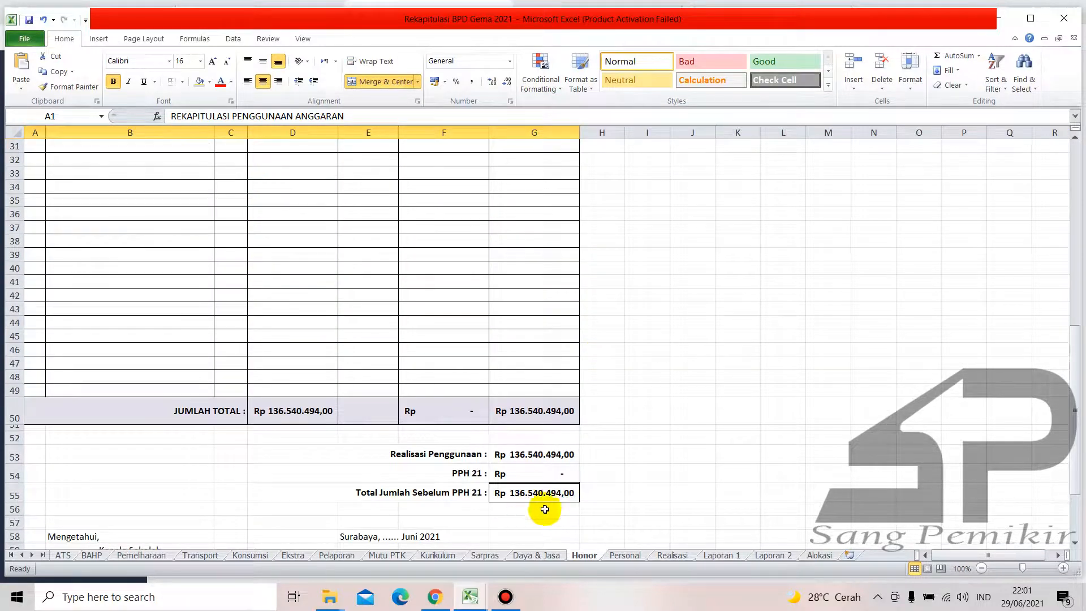
pyautogui.click(679, 492)
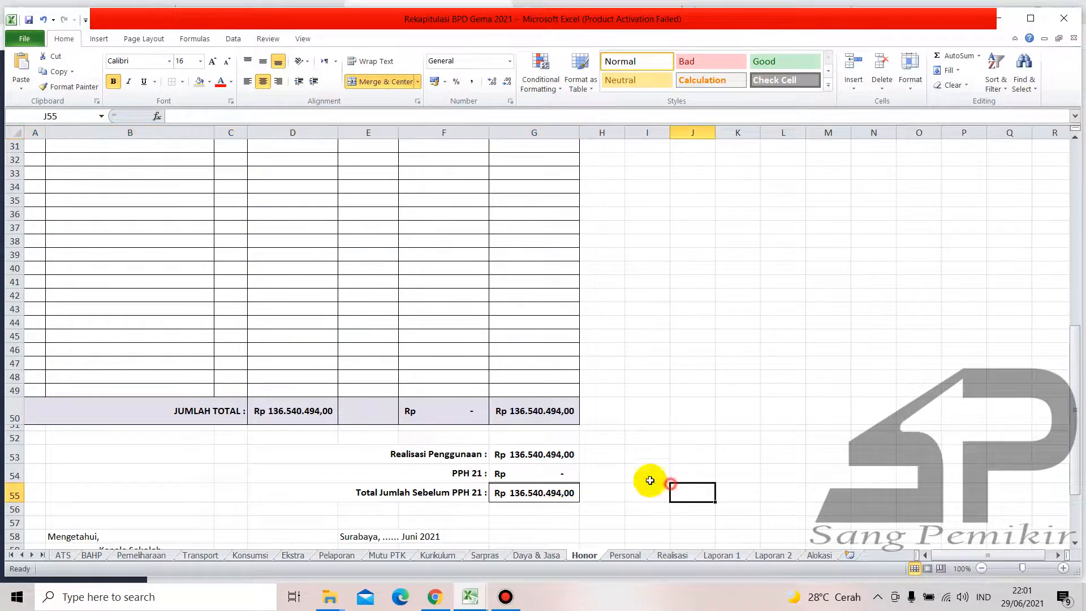
pyautogui.scroll(7, 486, 469)
pyautogui.scroll(-2, 290, 371)
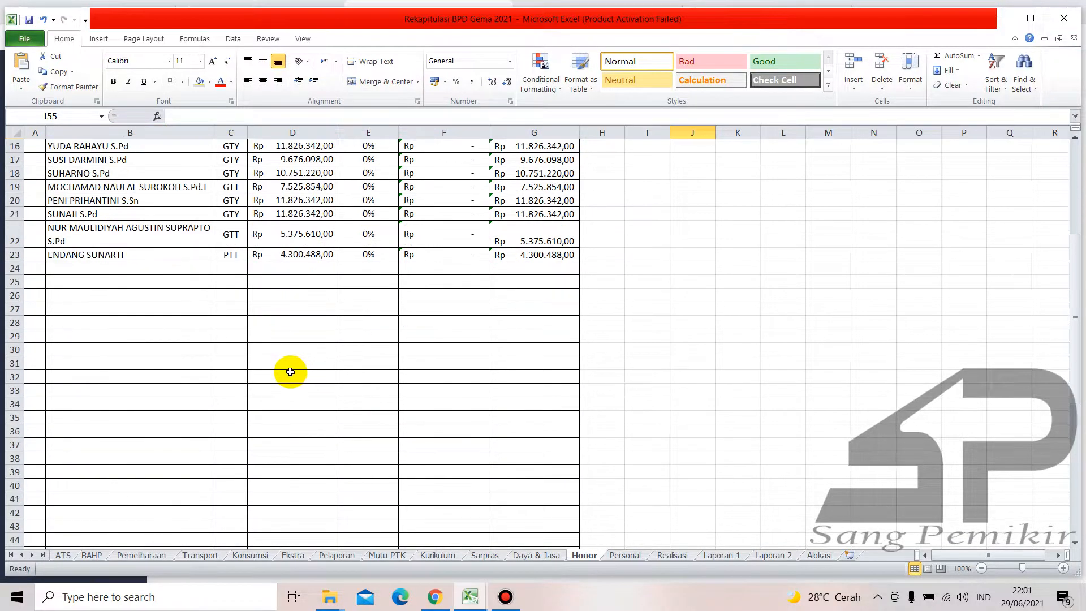
pyautogui.scroll(2, 292, 372)
pyautogui.click(757, 352)
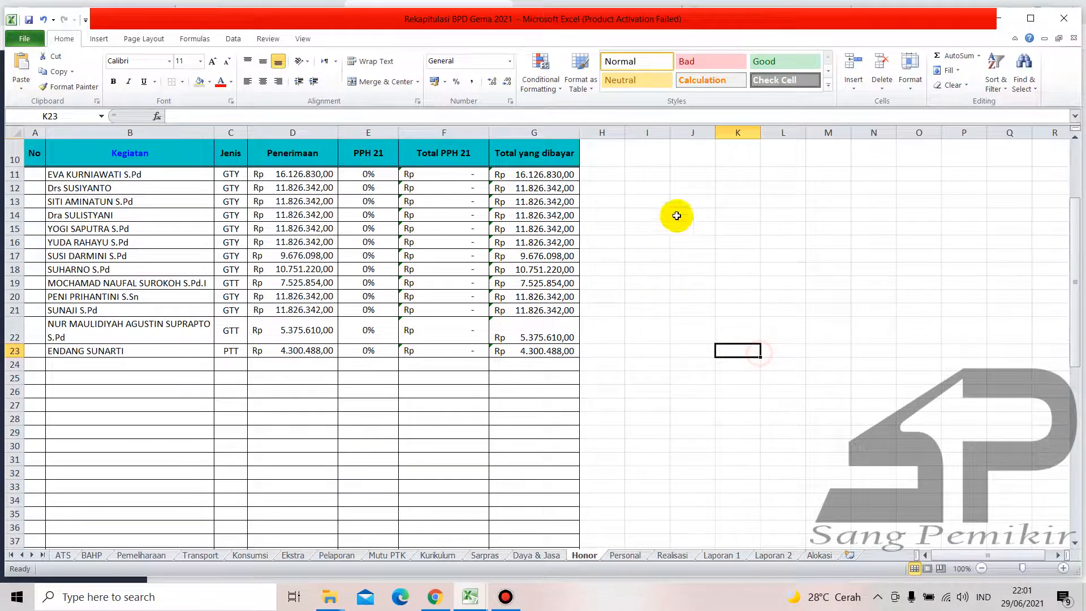
# Compare the staff members' Penerimaan and Total yang dibayar amounts with the Jumlah Total on the Honor sheet.
pyautogui.moveTo(1077, 229); pyautogui.dragTo(1079, 234)
pyautogui.click(828, 215)
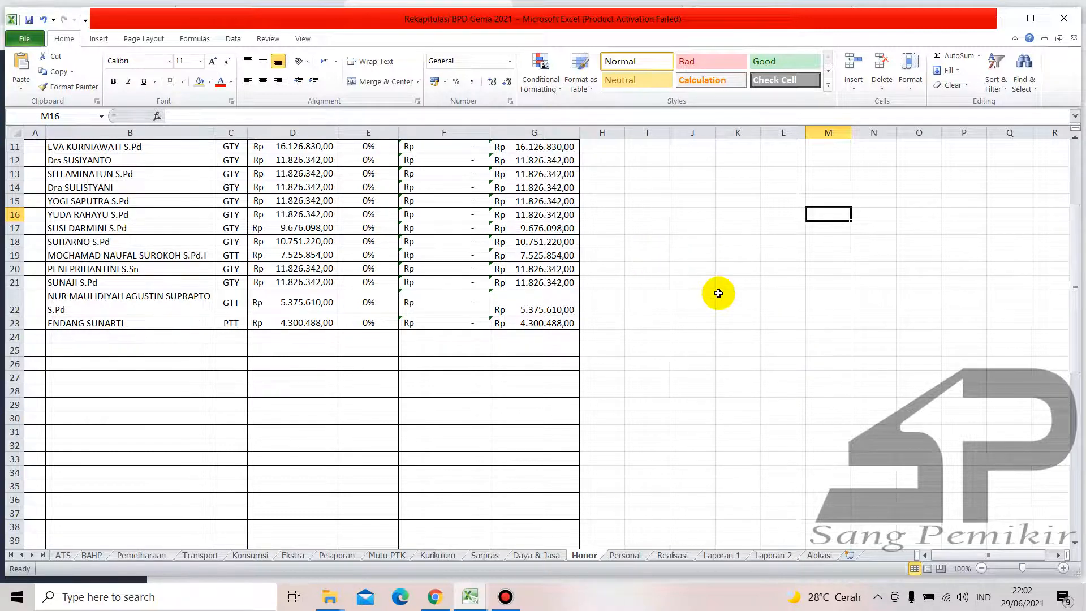
pyautogui.scroll(-6, 489, 380)
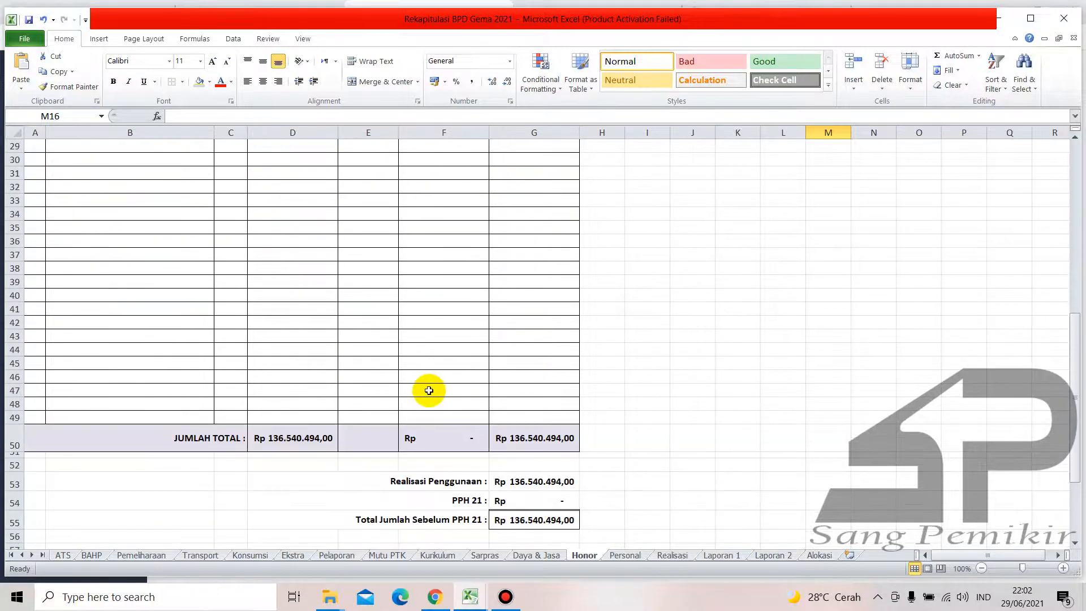
pyautogui.scroll(-2, 362, 391)
pyautogui.scroll(8, 282, 445)
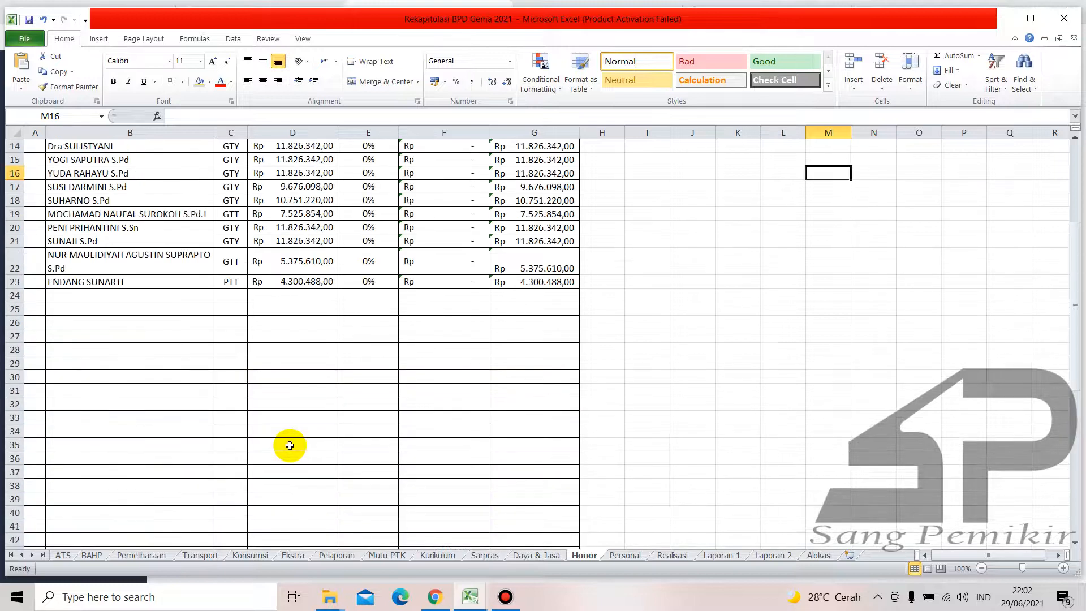
pyautogui.scroll(1, 240, 402)
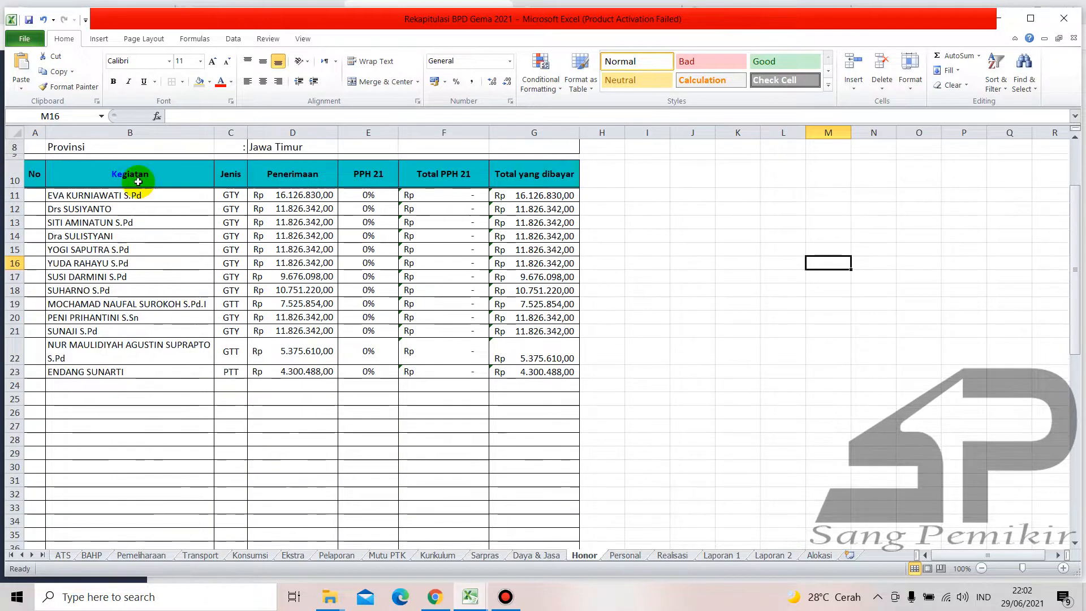
pyautogui.scroll(-8, 419, 490)
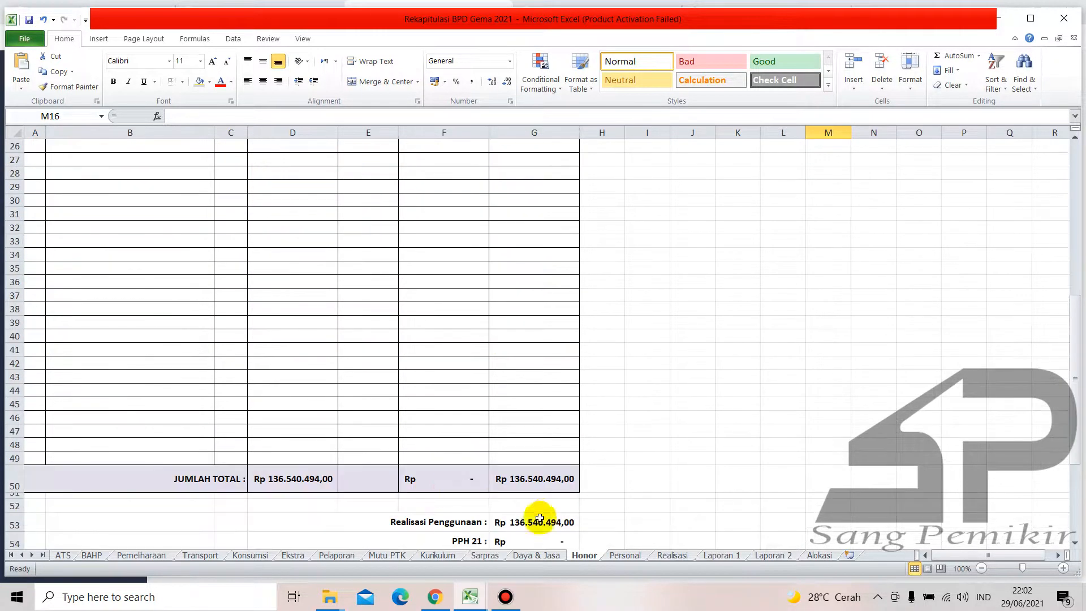
pyautogui.click(523, 504)
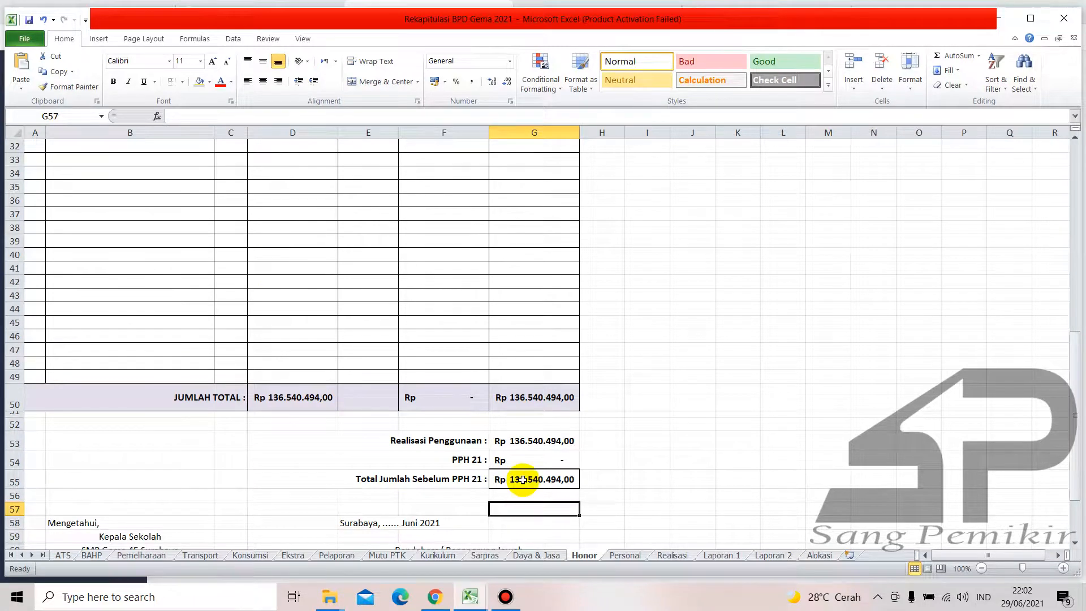
pyautogui.scroll(9, 542, 395)
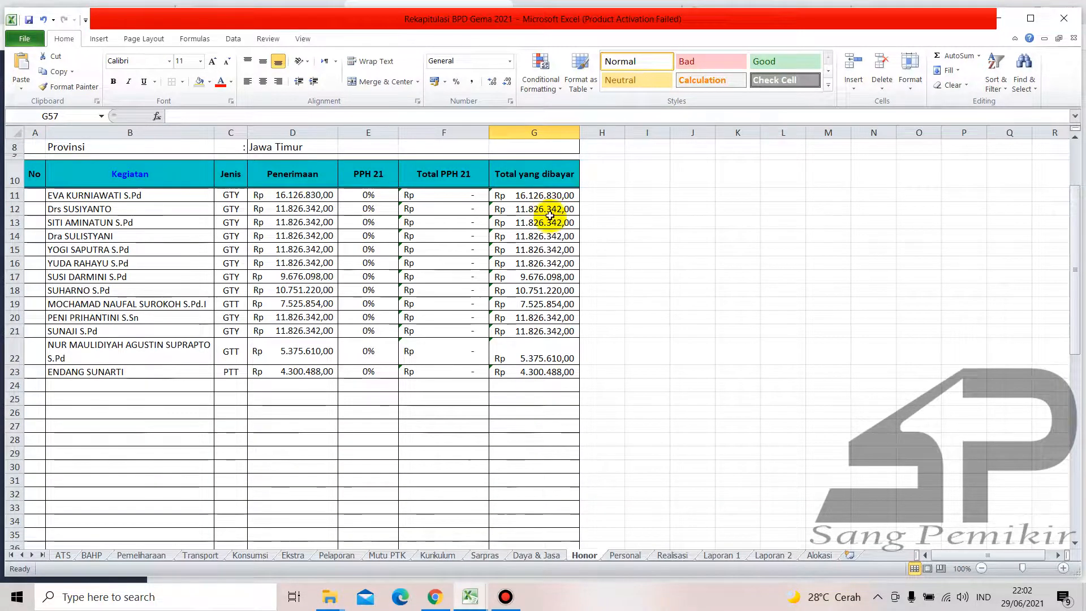
# Examine the PPH 21 rates and paid amounts per recipient in the Honor recap, and return to the Realisasi table.
pyautogui.scroll(-4, 548, 237)
pyautogui.scroll(-2, 542, 254)
pyautogui.scroll(2, 534, 271)
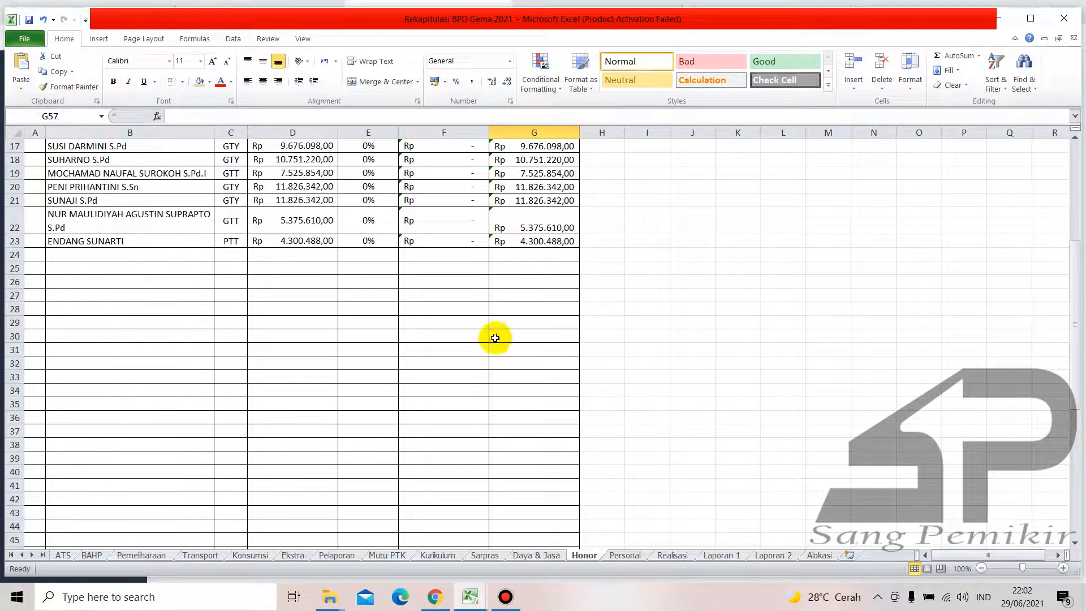
pyautogui.scroll(3, 473, 406)
pyautogui.scroll(-2, 305, 215)
pyautogui.scroll(1, 303, 303)
pyautogui.scroll(-1, 303, 308)
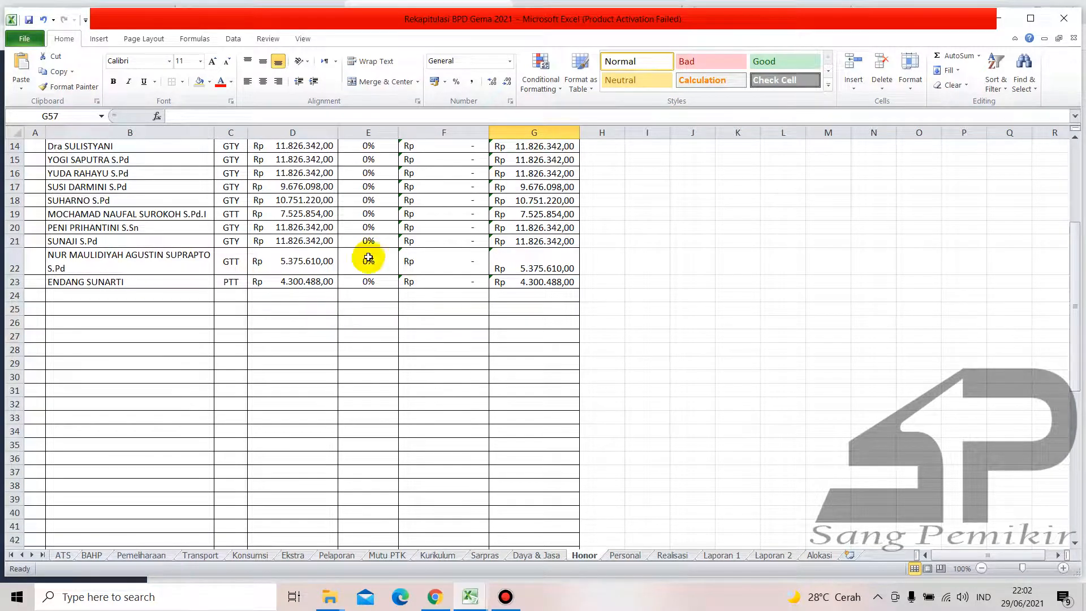
pyautogui.click(540, 323)
pyautogui.scroll(-4, 603, 332)
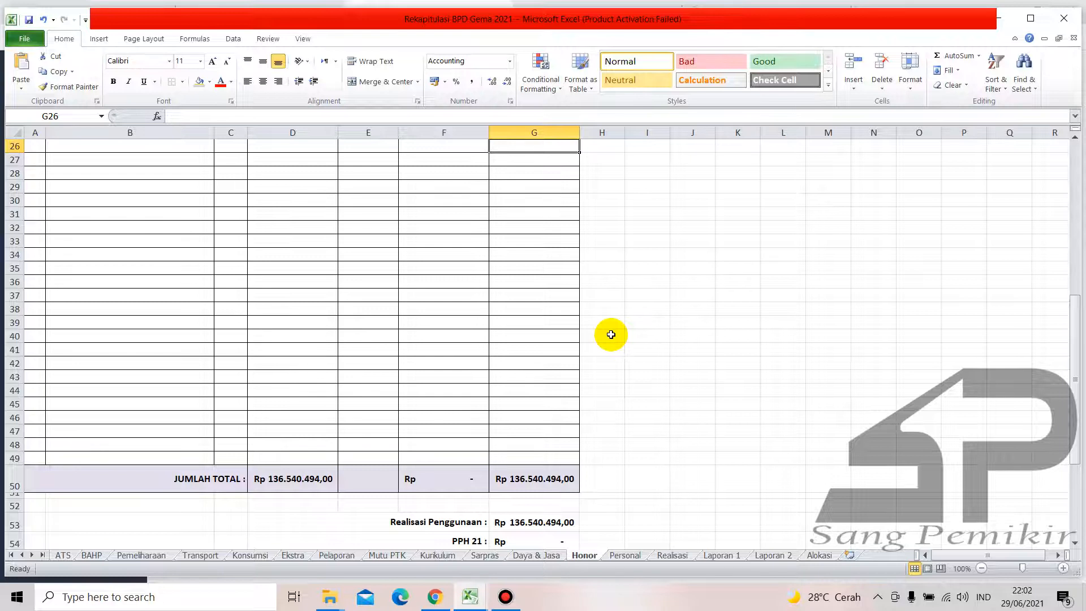
pyautogui.scroll(3, 310, 376)
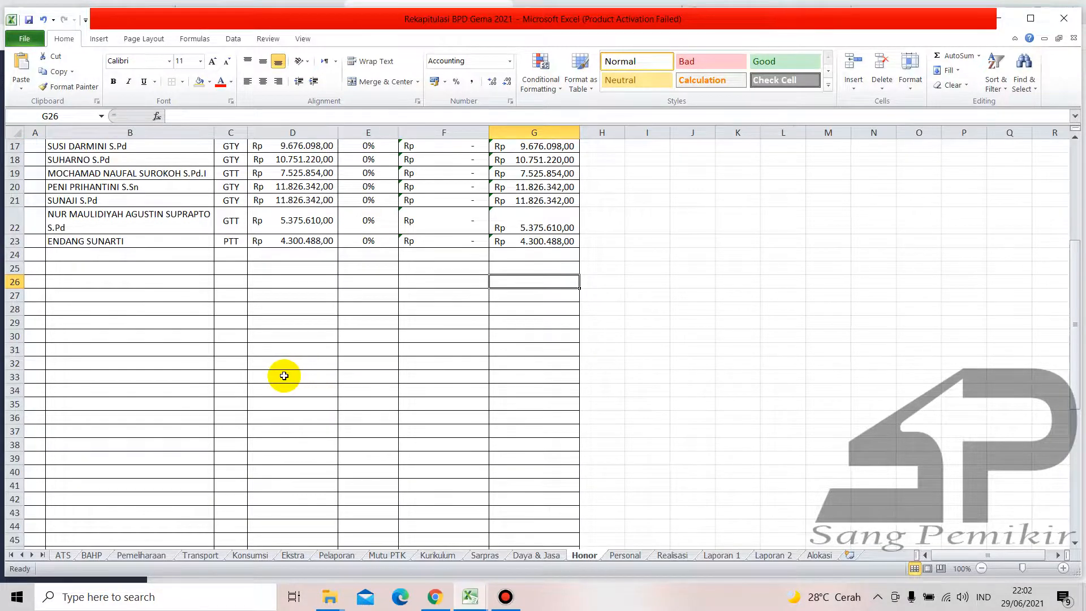
pyautogui.scroll(5, 305, 375)
pyautogui.click(128, 287)
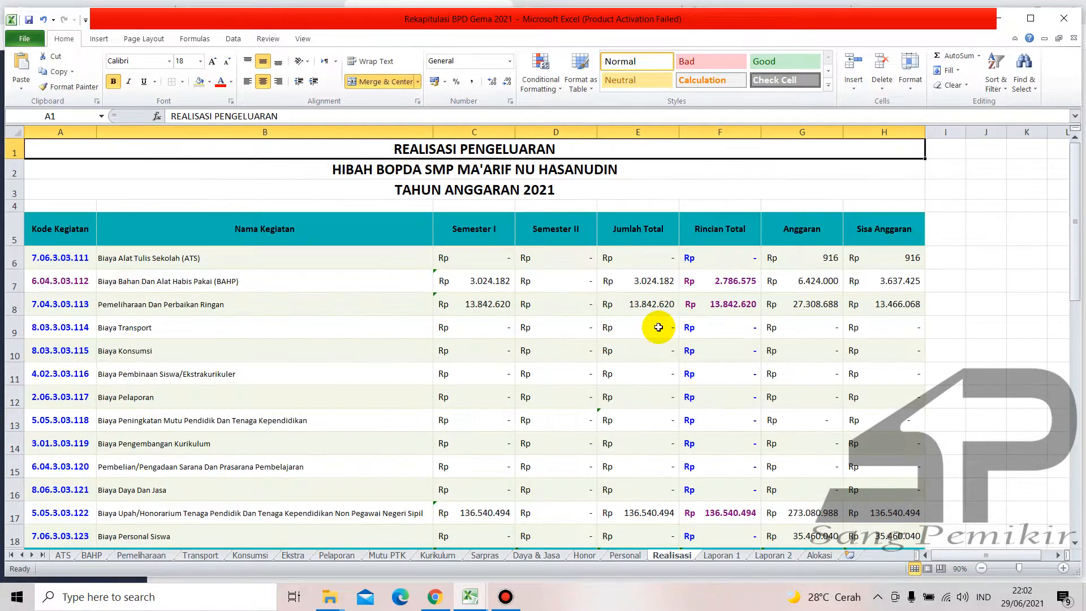
# Review the Anggaran and Total figures in the Realisasi table and open the Anggaran Semester 1 summary report.
pyautogui.scroll(-2, 658, 327)
pyautogui.scroll(1, 740, 334)
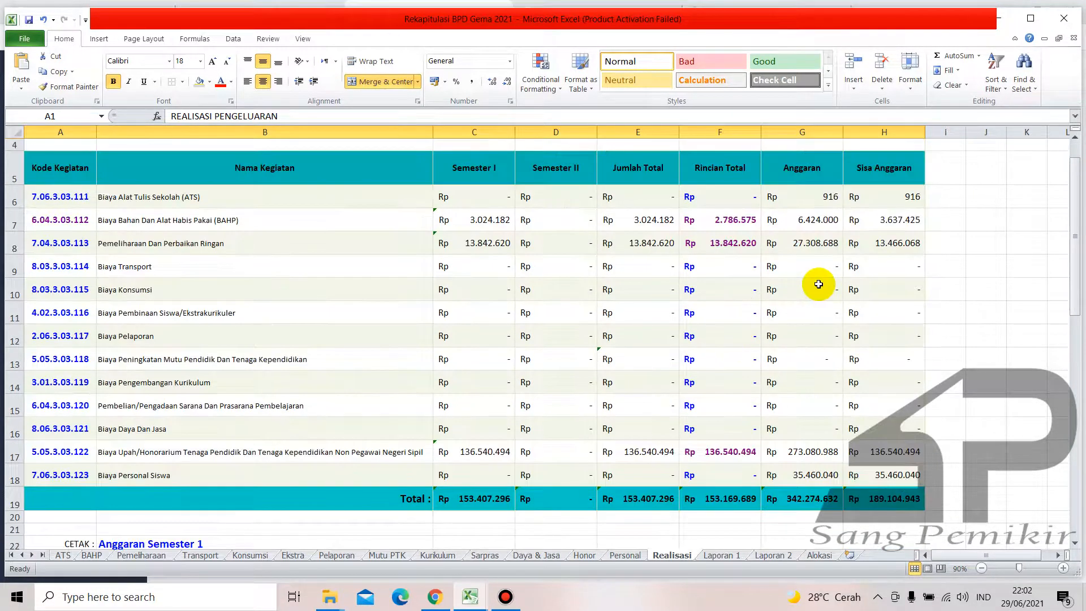
pyautogui.scroll(-2, 814, 289)
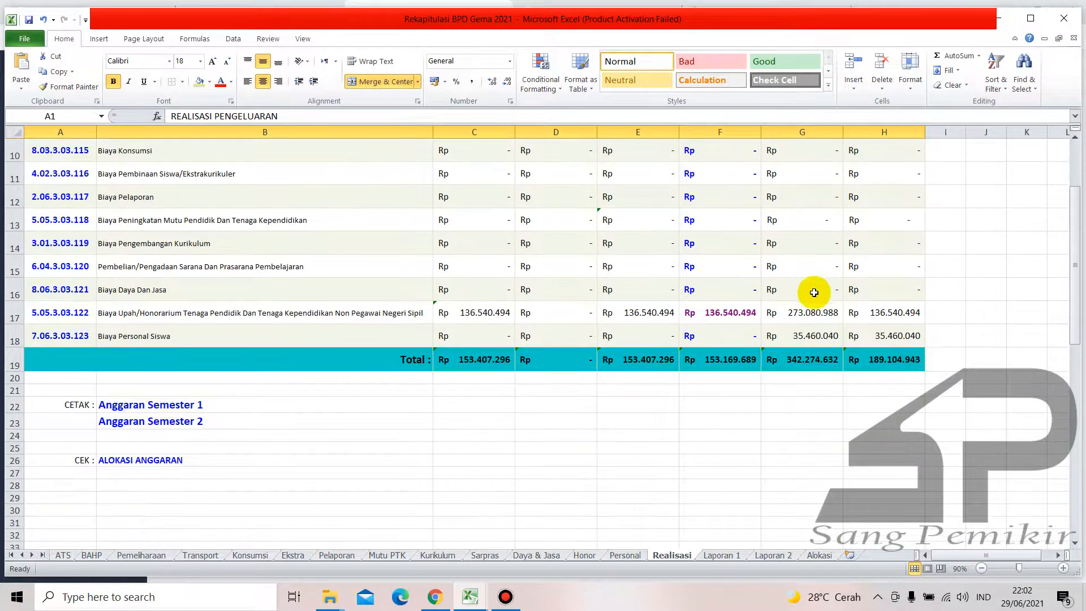
pyautogui.click(161, 411)
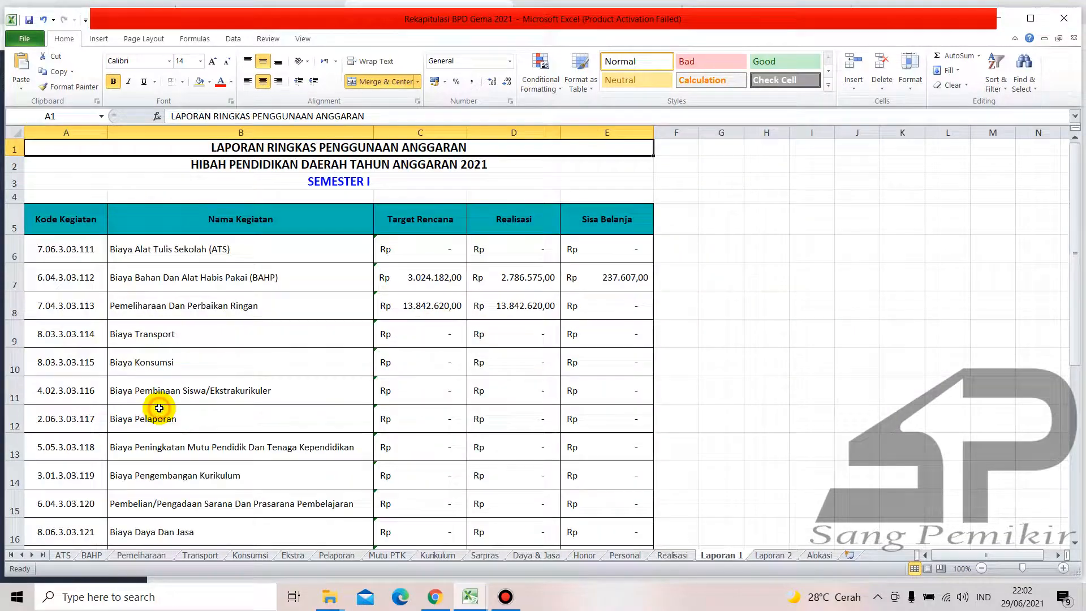
pyautogui.scroll(-1, 816, 323)
pyautogui.scroll(1, 816, 322)
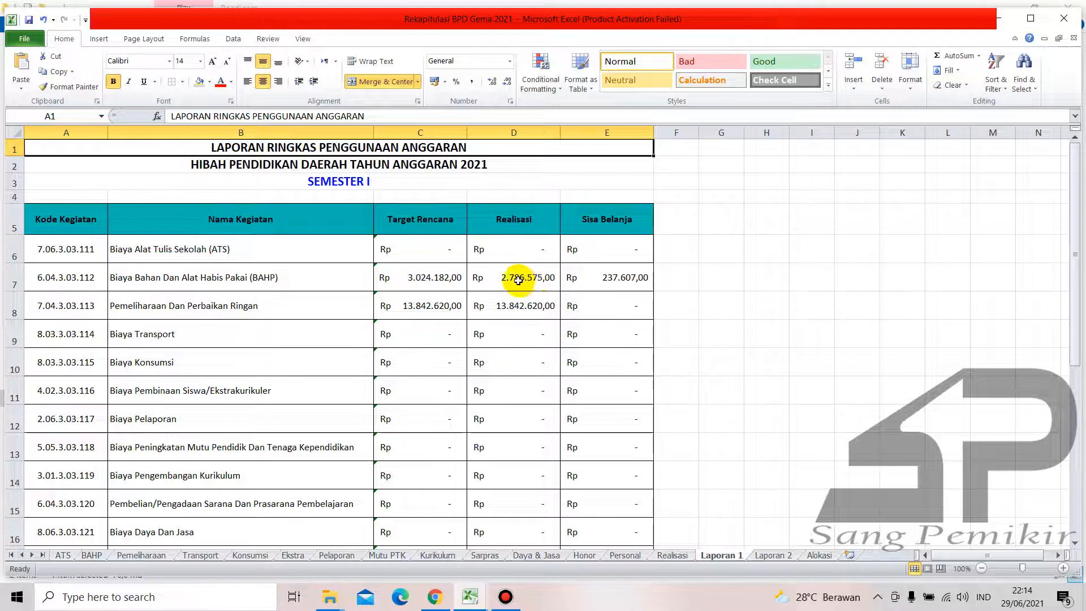
# Compare the Sisa Belanja total in the Semester I report with the BAHP row's remaining amount.
pyautogui.scroll(-3, 518, 279)
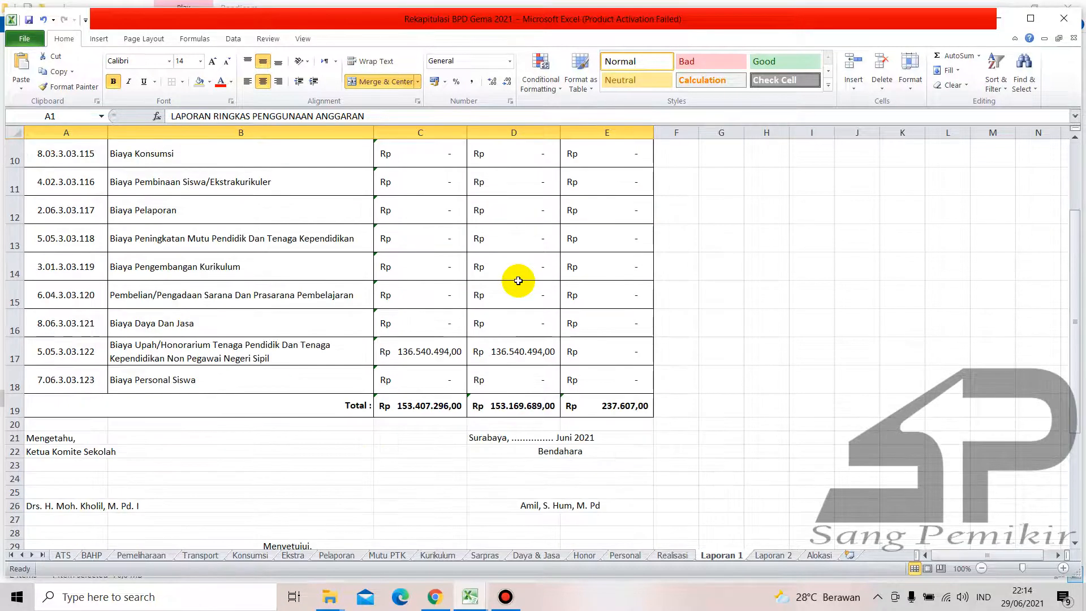
pyautogui.click(702, 353)
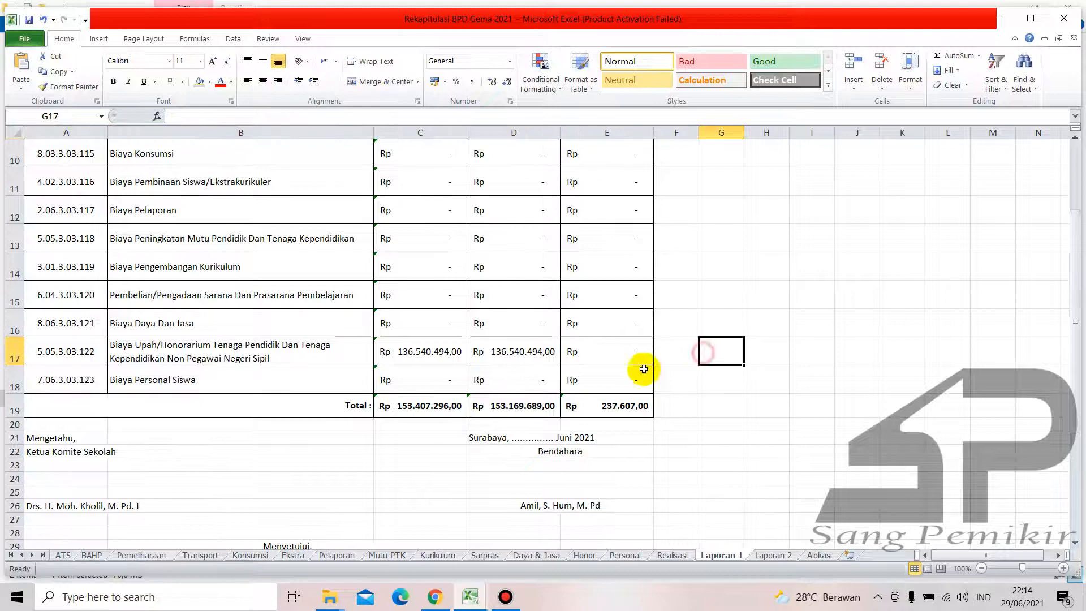
pyautogui.scroll(3, 631, 430)
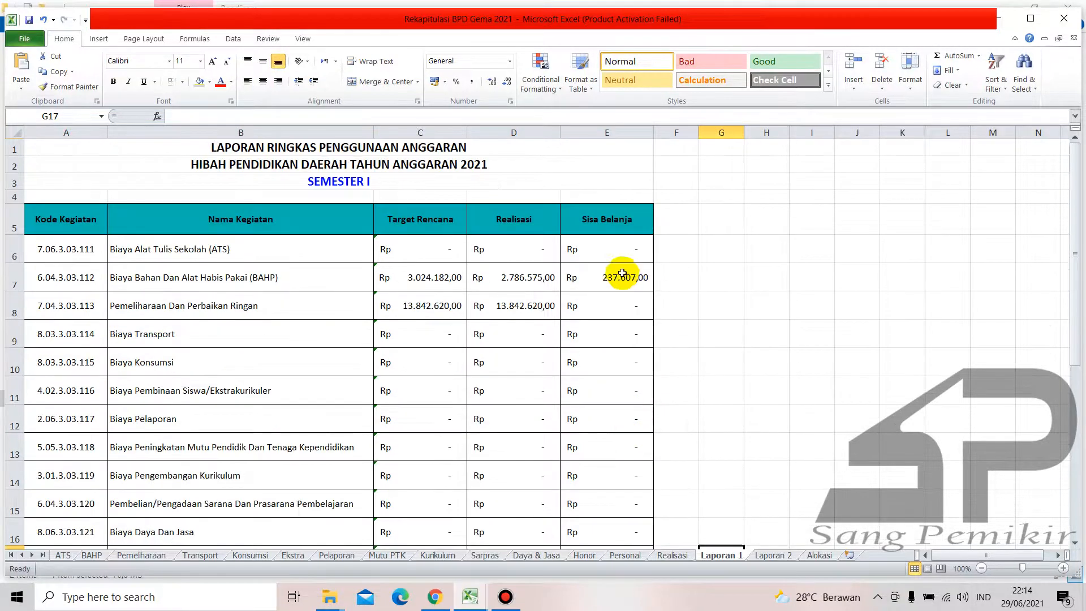
pyautogui.scroll(-2, 625, 262)
pyautogui.scroll(2, 625, 264)
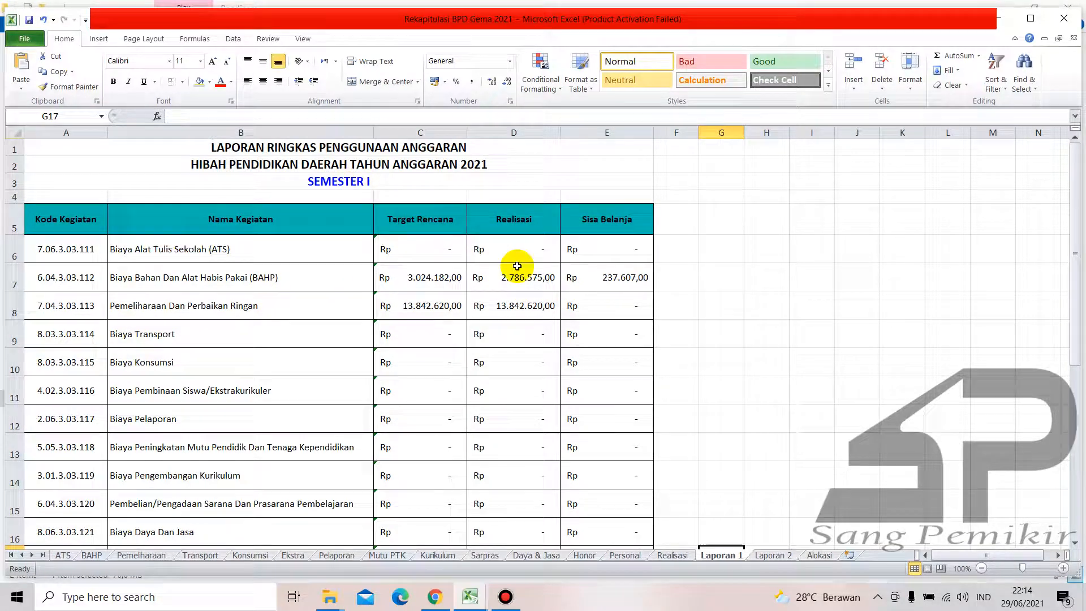
# Review the report's Realisasi amounts and signature block, and inspect the formula of the Sisa Belanja total in E19.
pyautogui.scroll(-1, 619, 306)
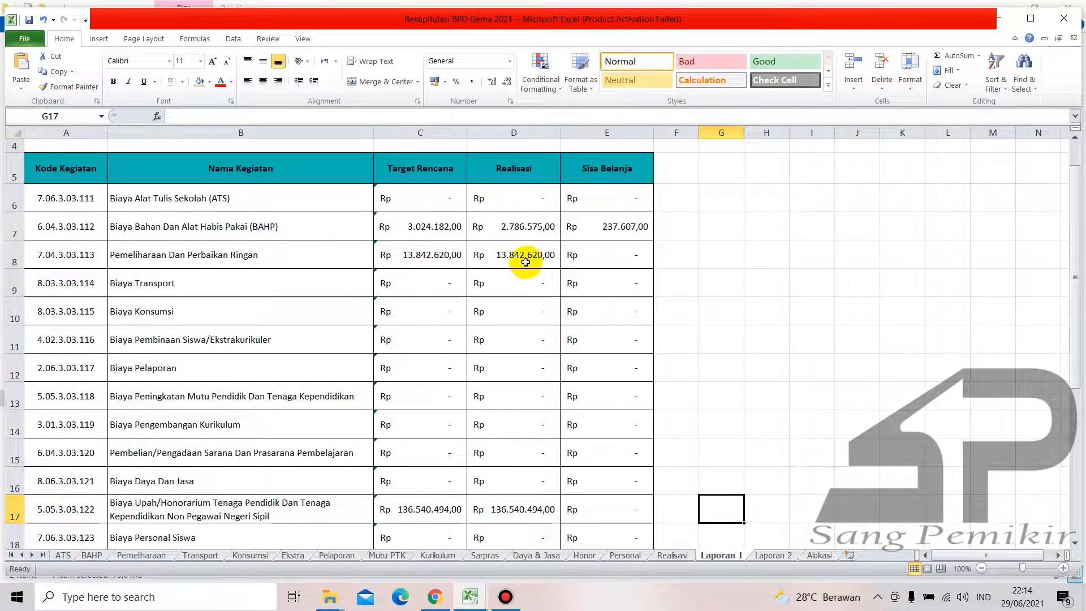
pyautogui.scroll(-6, 532, 263)
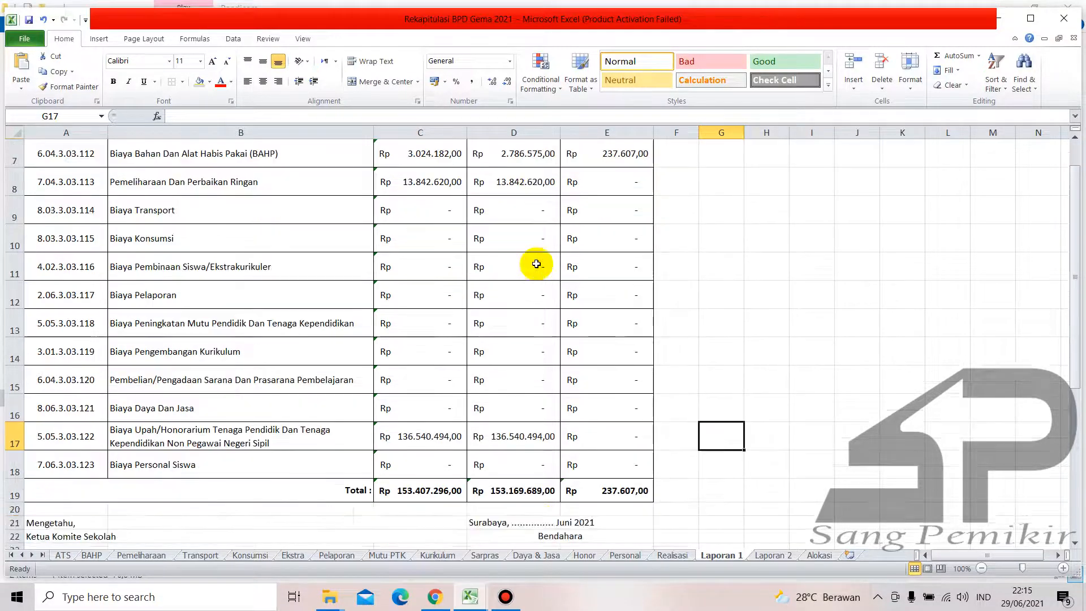
pyautogui.scroll(2, 543, 272)
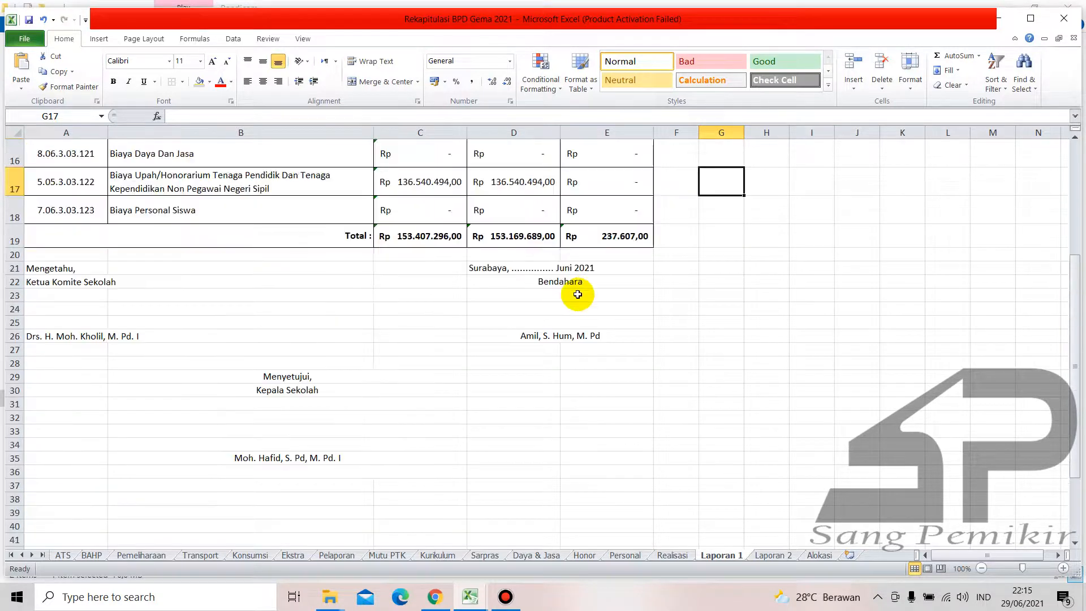
pyautogui.click(624, 236)
pyautogui.scroll(3, 713, 294)
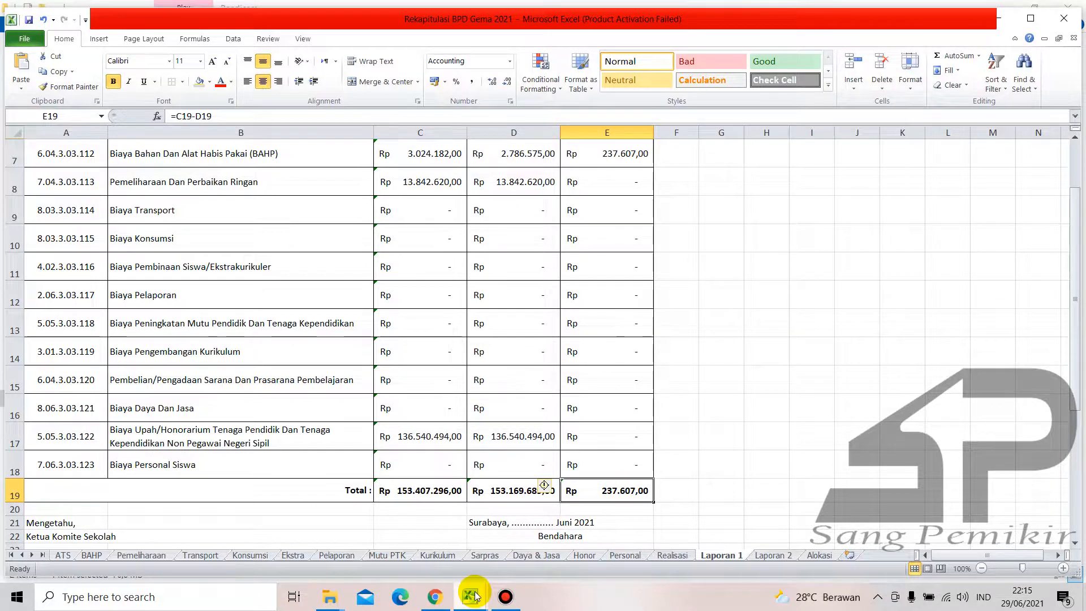
# Check the June closing balance in the Pembantu KAS smstr 1 workbook against the report's Sisa Belanja total, and return to Rekapitulasi BPD Gema 2021.
pyautogui.moveTo(475, 596)
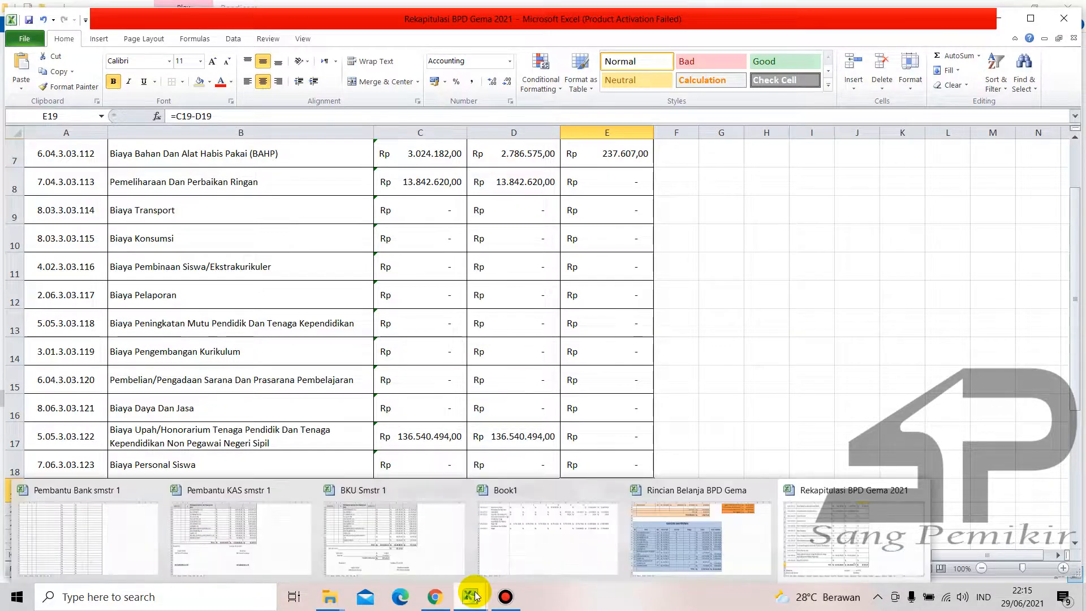
pyautogui.click(266, 537)
pyautogui.click(667, 423)
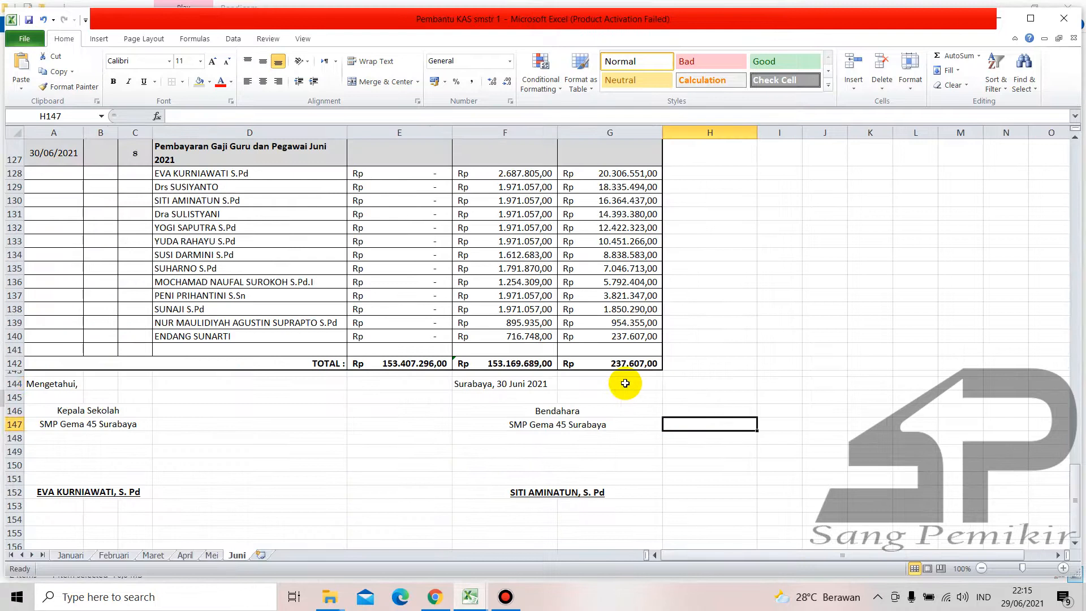
pyautogui.click(752, 362)
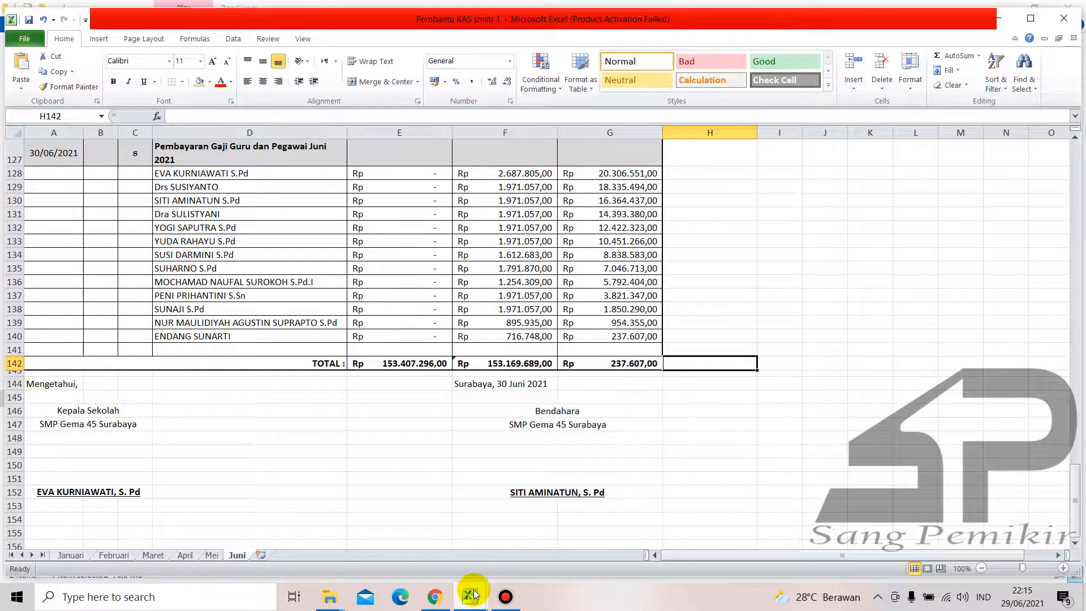
pyautogui.moveTo(471, 595)
pyautogui.click(797, 512)
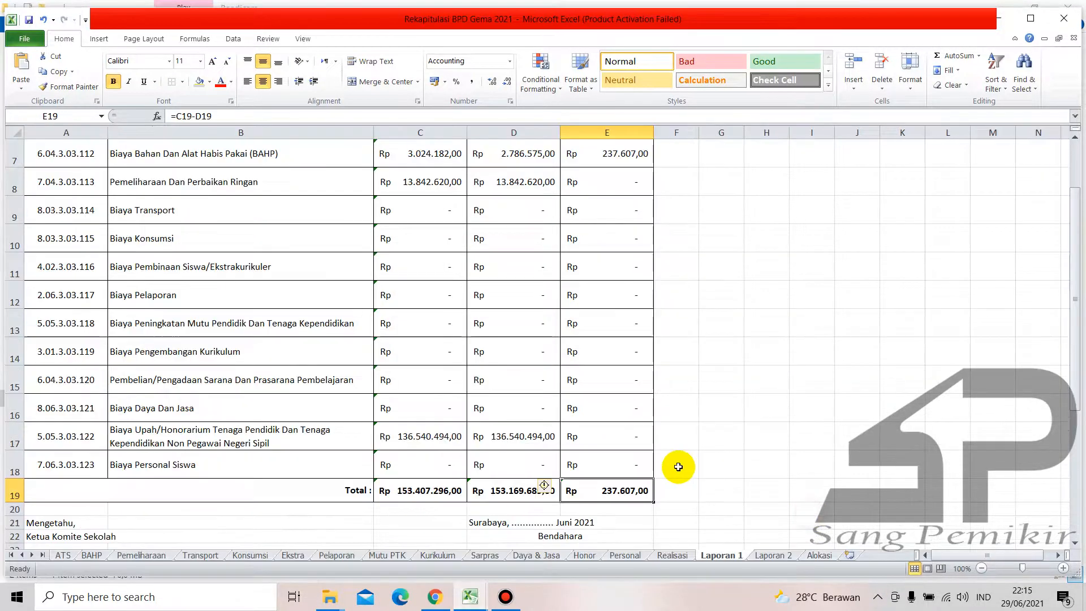
# Review the Semester I report's Target Rencana, Realisasi and Sisa Belanja columns, its Total row and the signature block.
pyautogui.scroll(2, 634, 407)
pyautogui.scroll(-2, 598, 368)
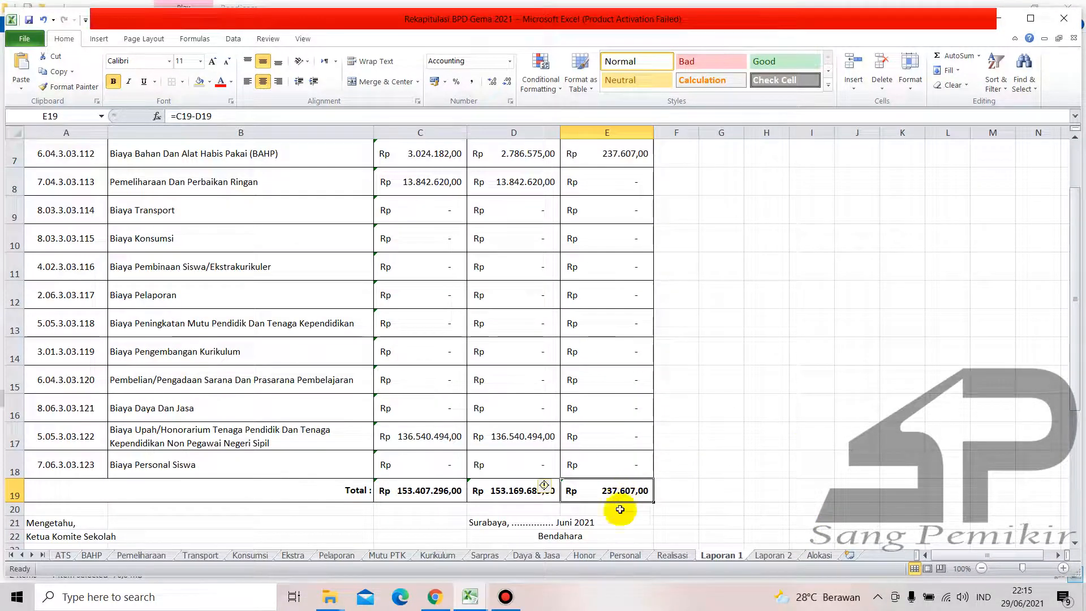
pyautogui.click(803, 412)
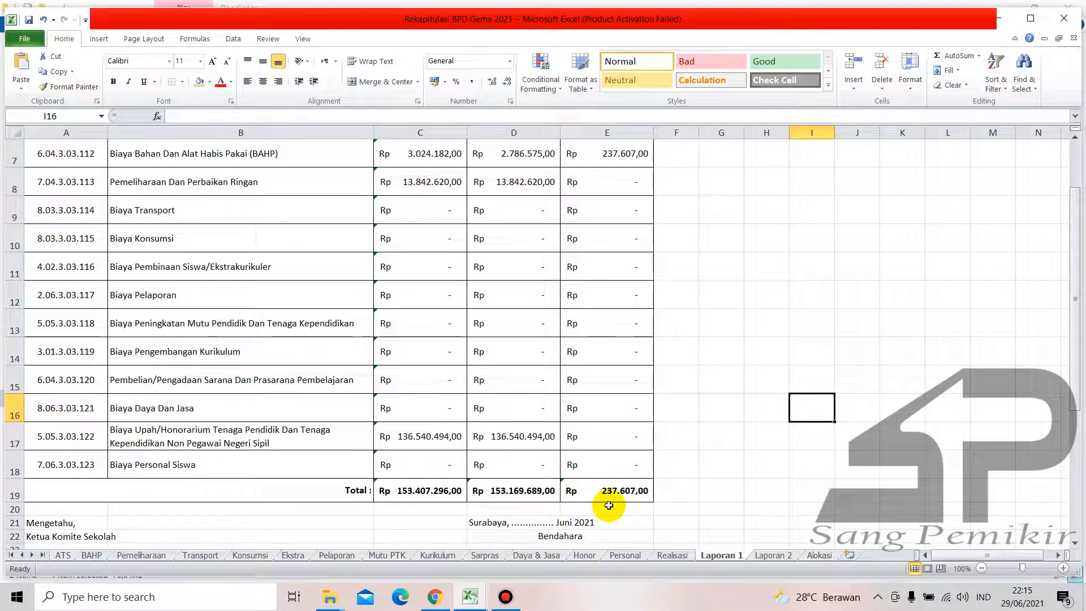
pyautogui.click(721, 487)
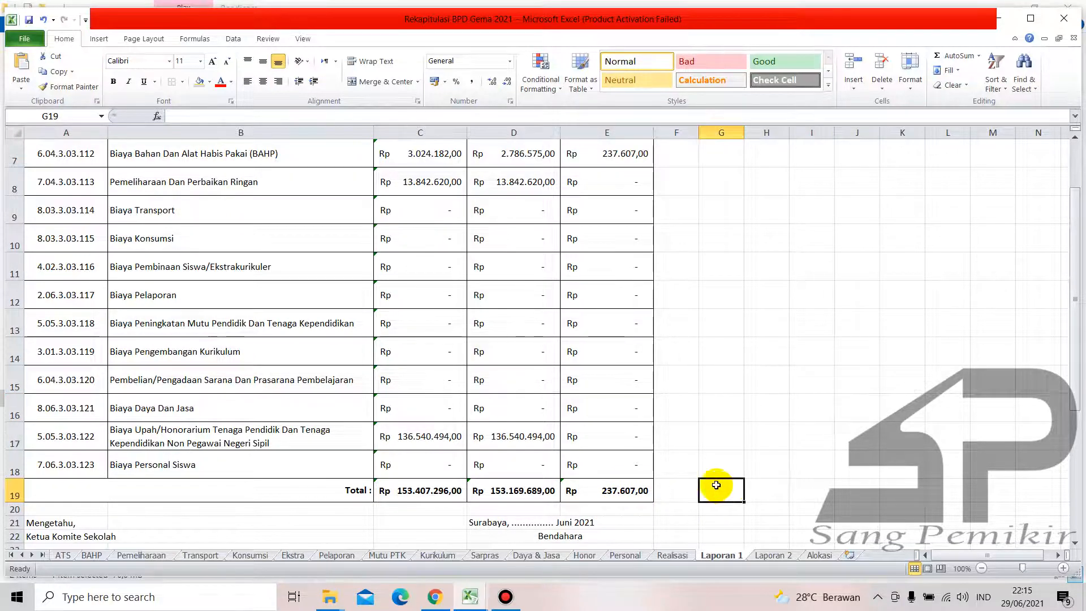
pyautogui.scroll(2, 650, 413)
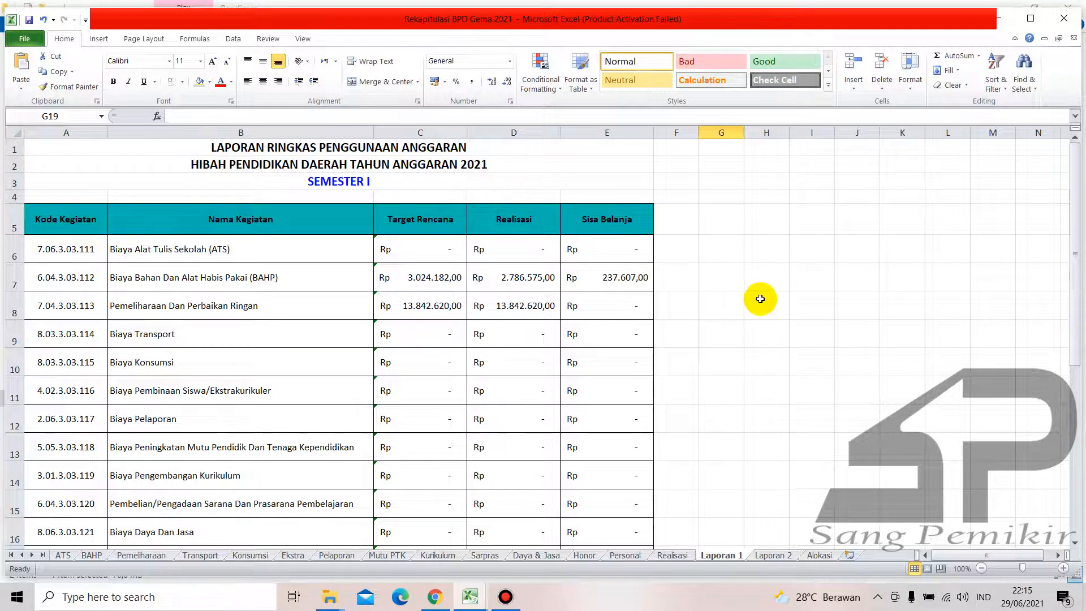
pyautogui.scroll(-2, 760, 299)
pyautogui.scroll(-1, 759, 320)
pyautogui.click(689, 424)
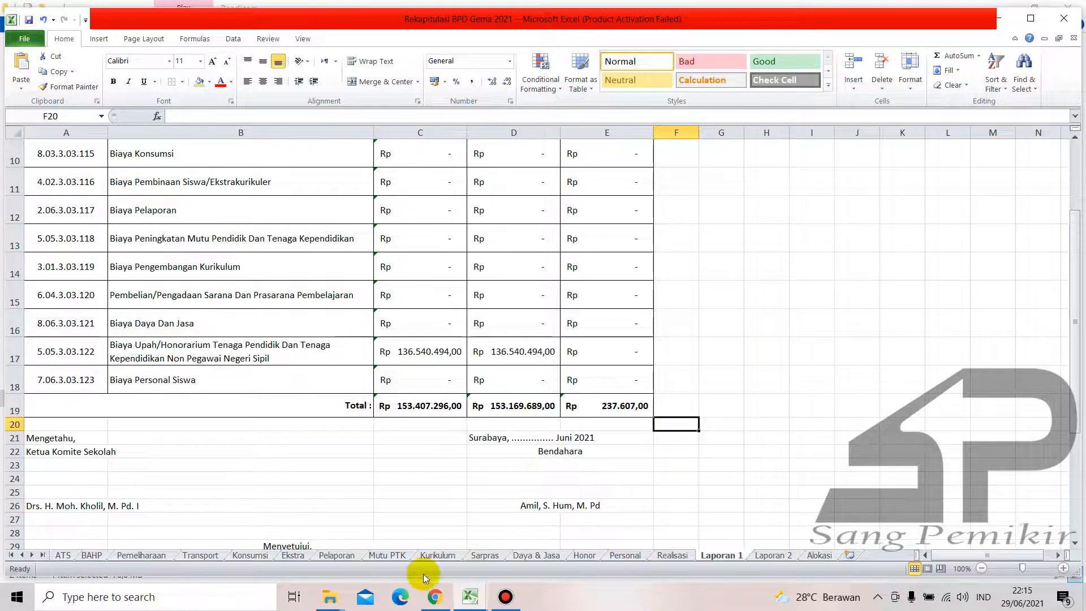
# Switch to SIPKS 2021 in Chrome, go to the Setor Kembali entry page and start a new return-deposit record.
pyautogui.click(432, 596)
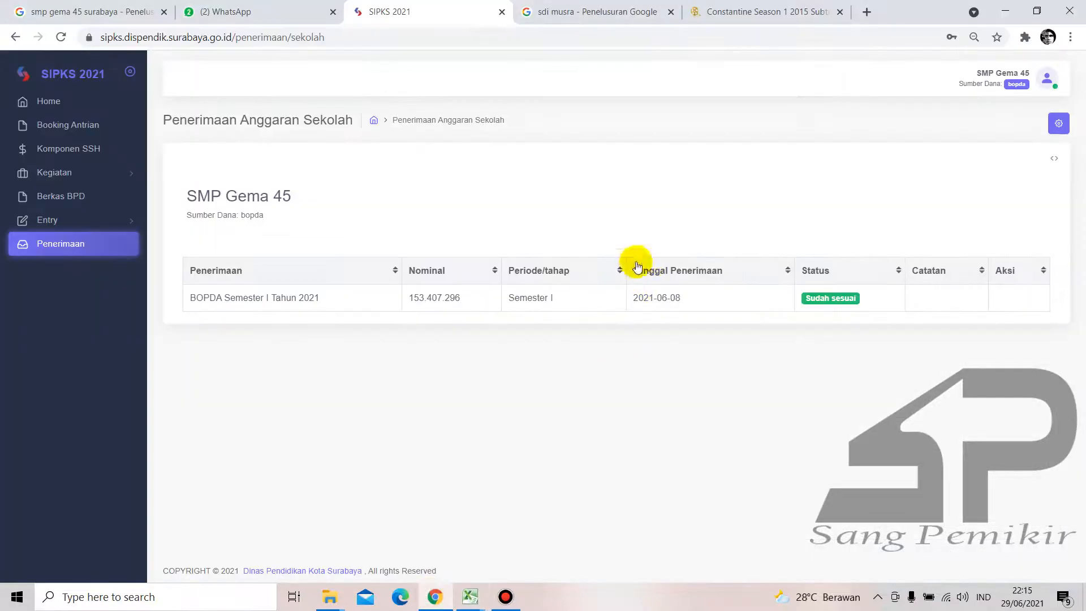
pyautogui.click(72, 221)
pyautogui.click(76, 300)
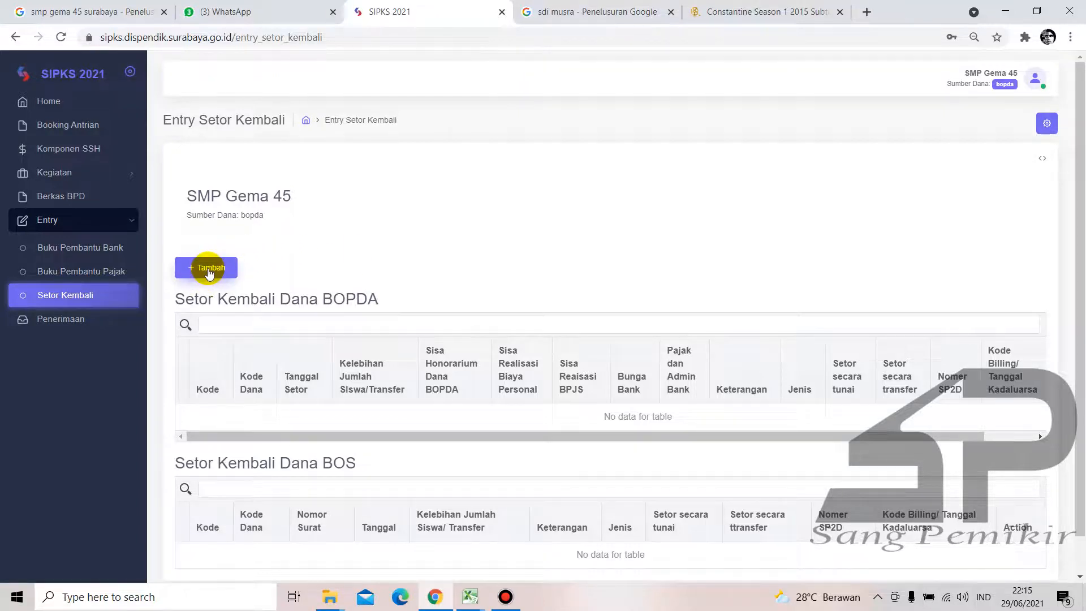
pyautogui.moveTo(470, 597)
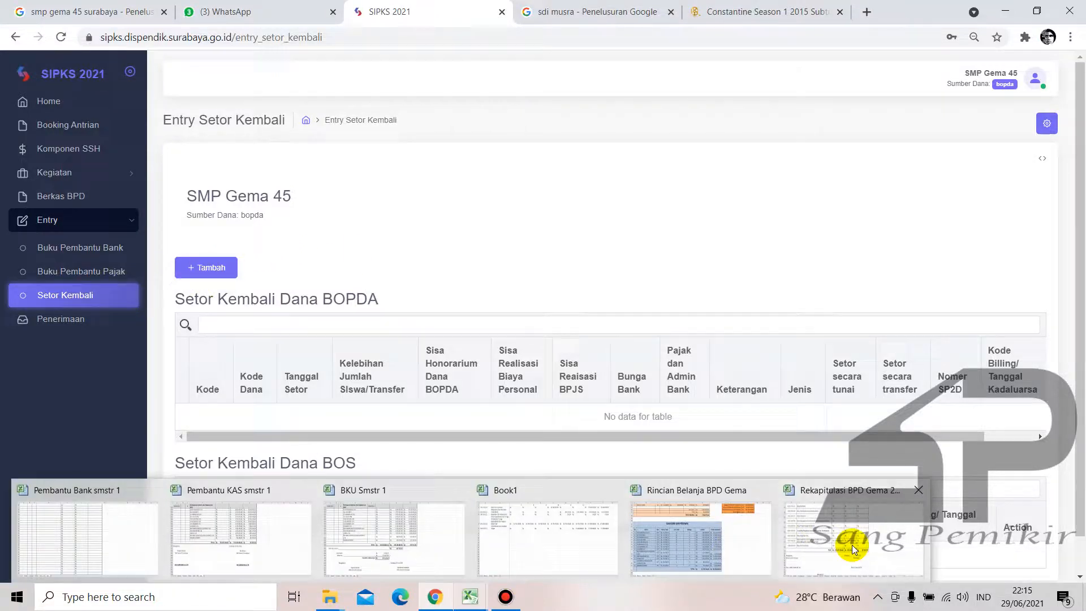
pyautogui.moveTo(851, 544)
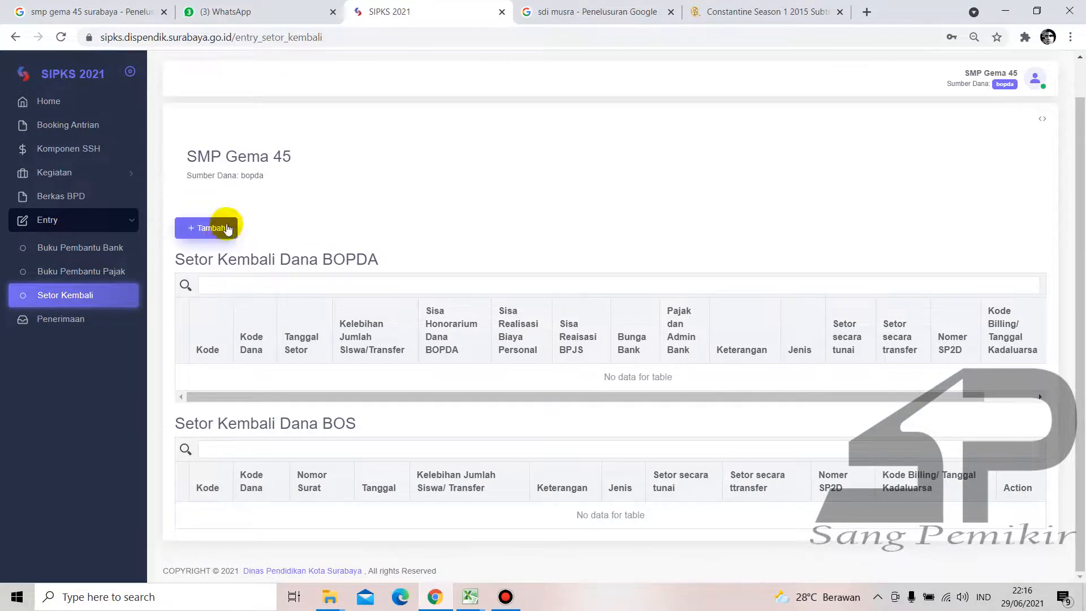
pyautogui.click(223, 240)
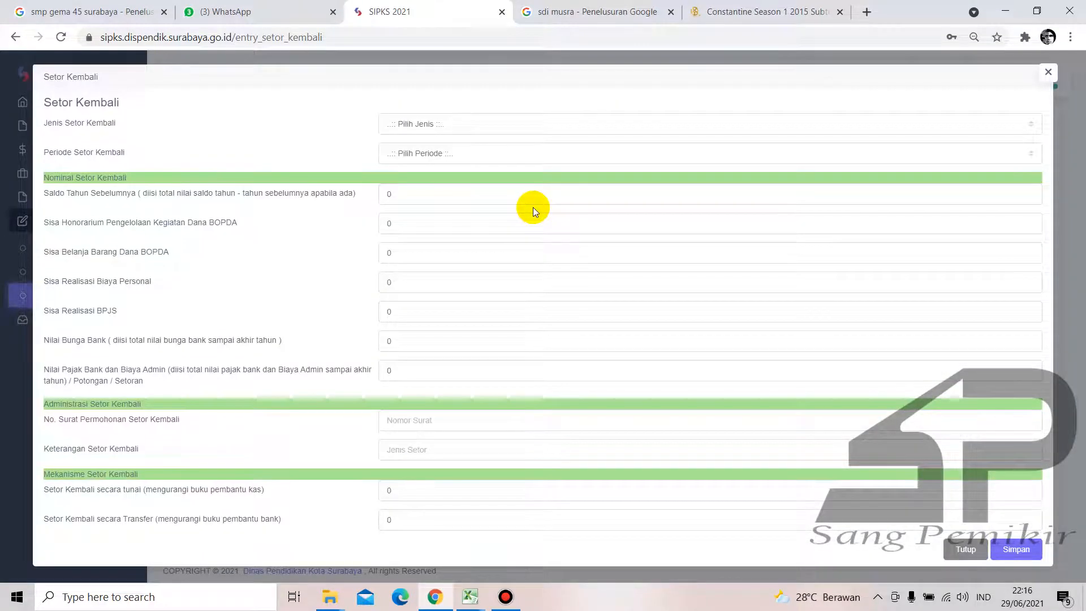
# Set Jenis Setor Kembali to Sisa Penggunaan and Periode Setor Kembali to Pengembalian Semester 1.
pyautogui.click(476, 124)
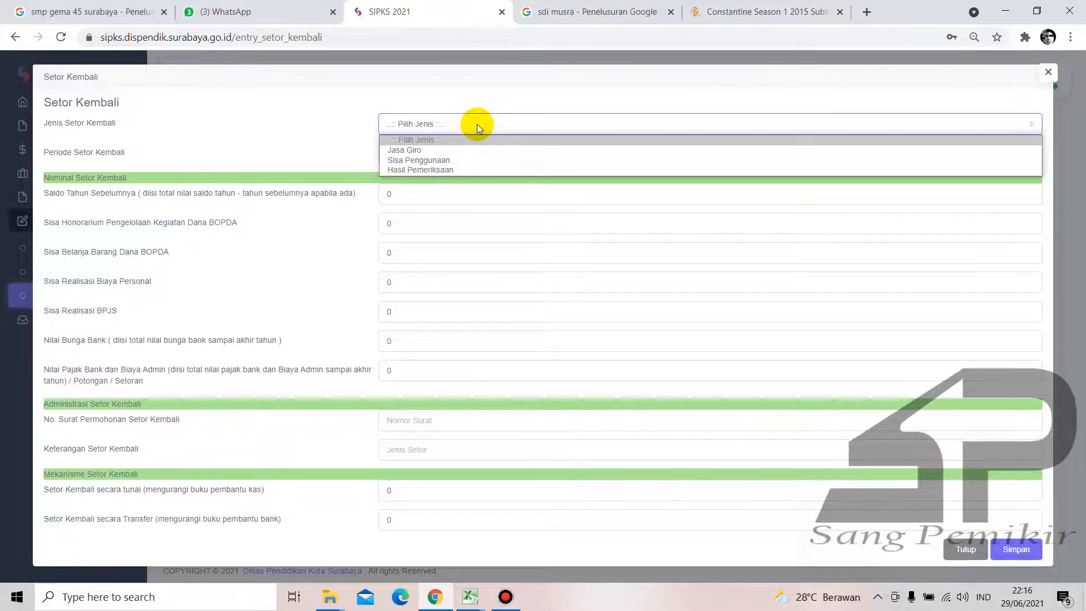
pyautogui.click(484, 160)
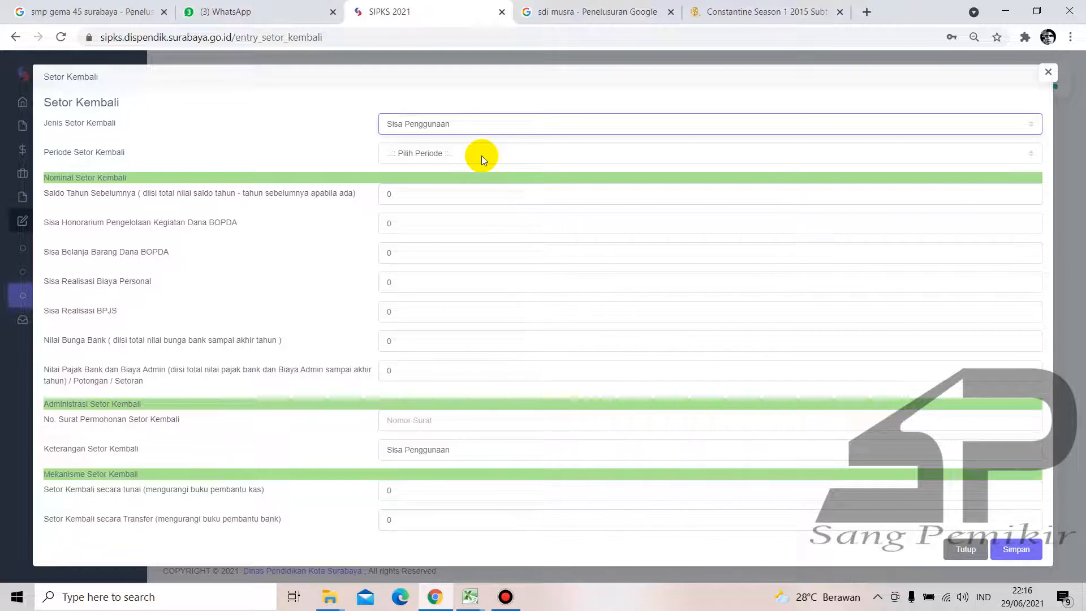
pyautogui.click(481, 155)
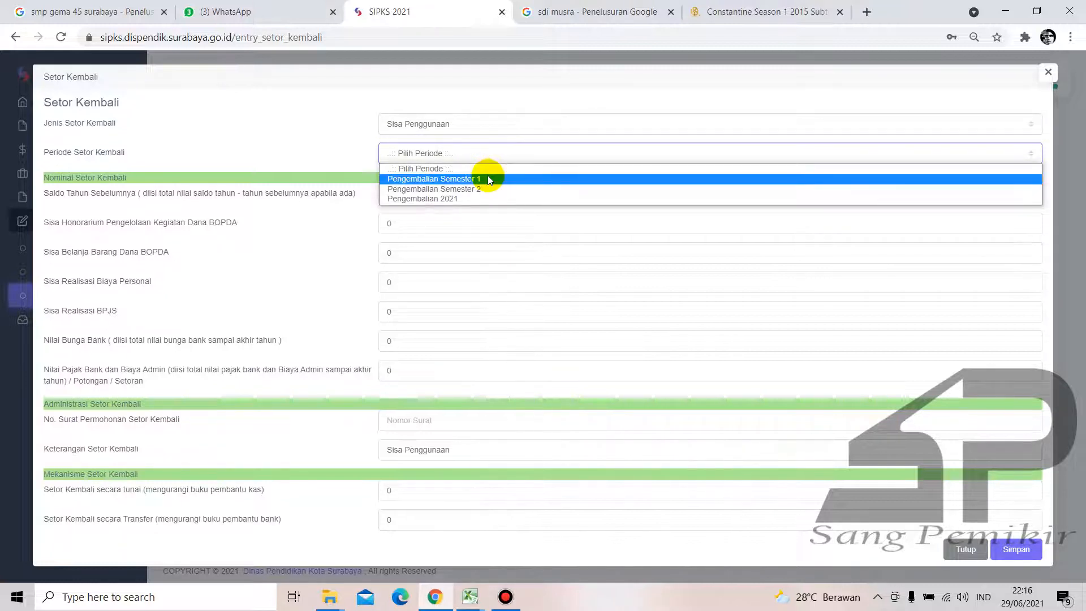
pyautogui.click(488, 180)
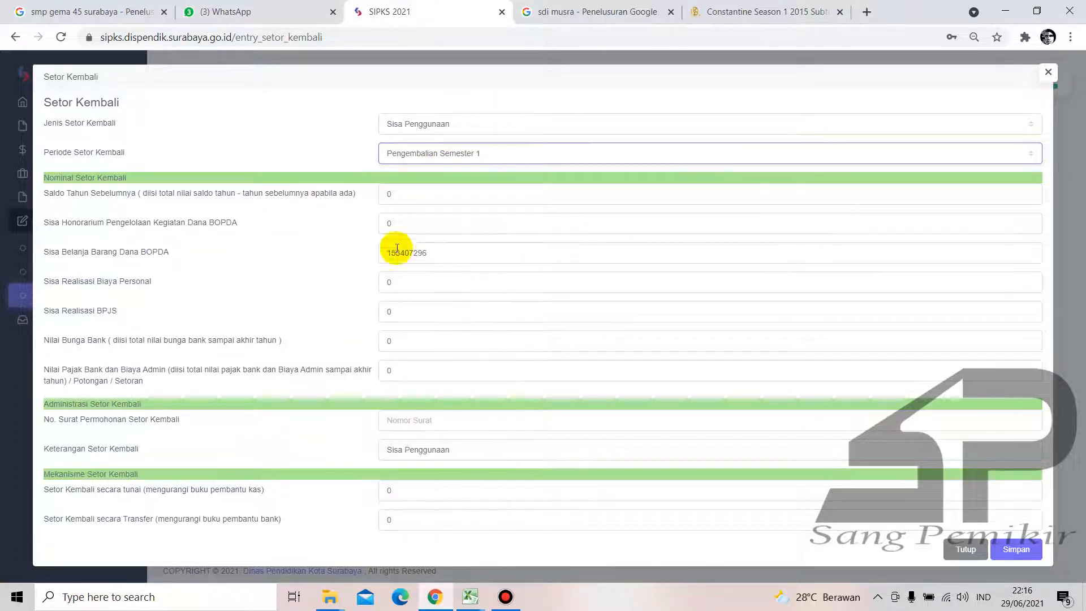
# Examine the prefilled Sisa Belanja Barang Dana BOPDA amount in the Setor Kembali form.
pyautogui.moveTo(451, 249); pyautogui.dragTo(345, 253)
pyautogui.click(346, 253)
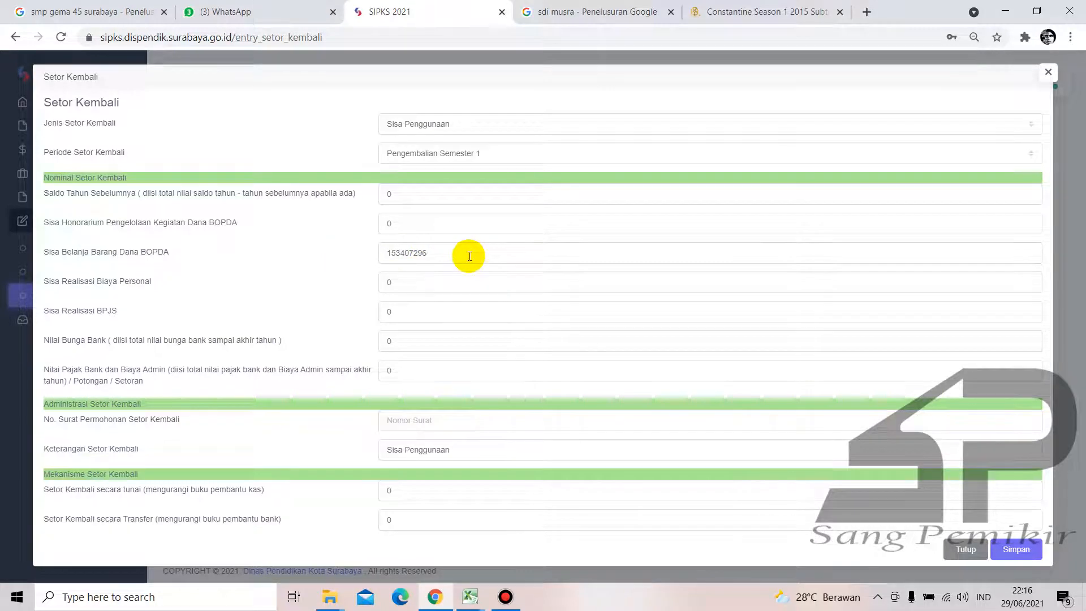
pyautogui.moveTo(469, 256); pyautogui.dragTo(333, 256)
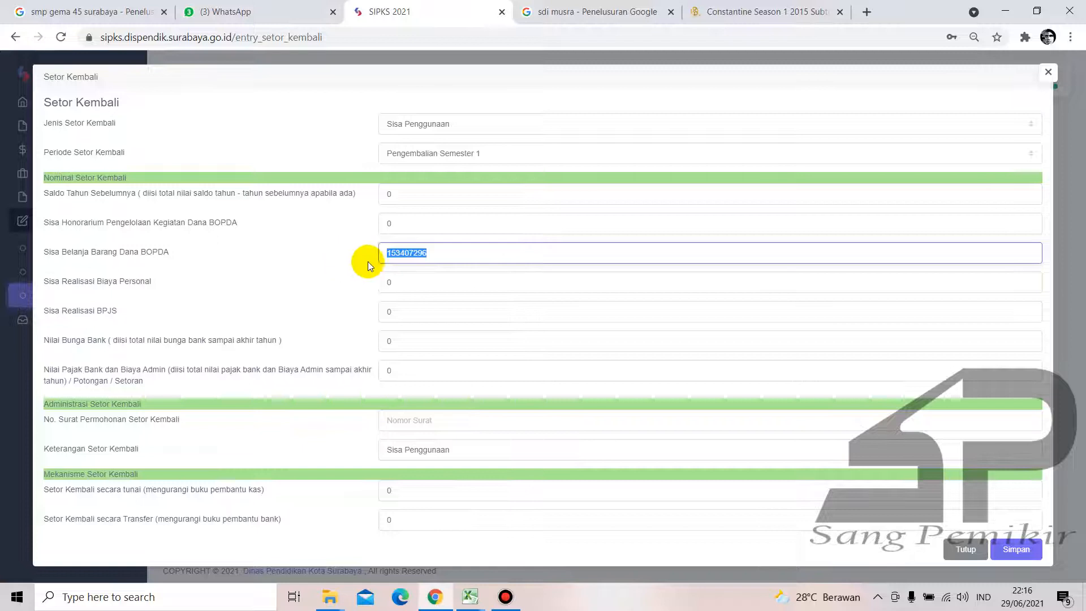
pyautogui.click(414, 257)
pyautogui.doubleClick(414, 258)
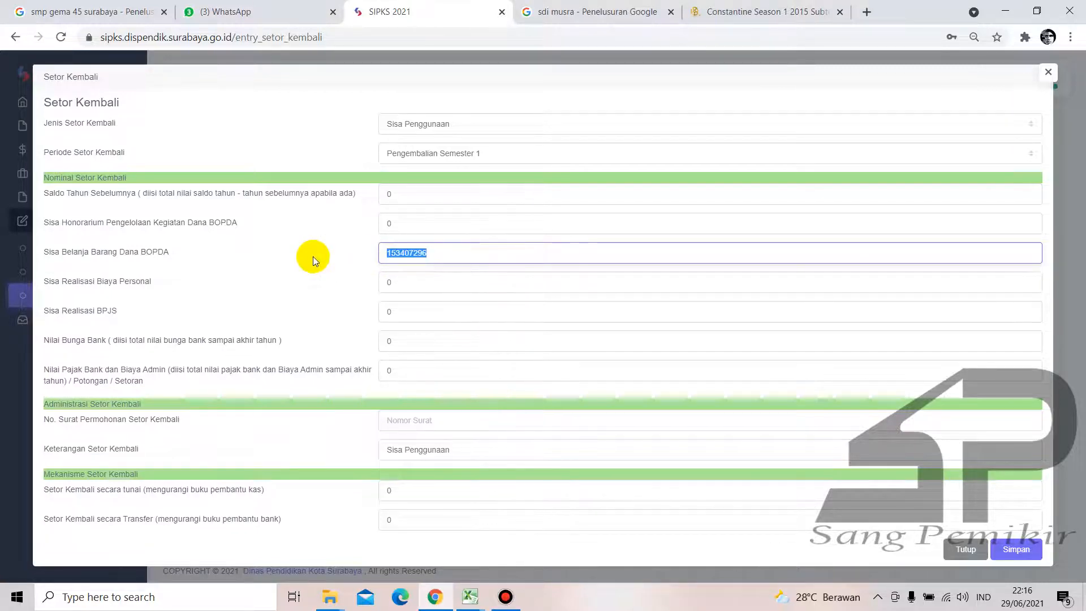
pyautogui.click(529, 283)
pyautogui.click(334, 277)
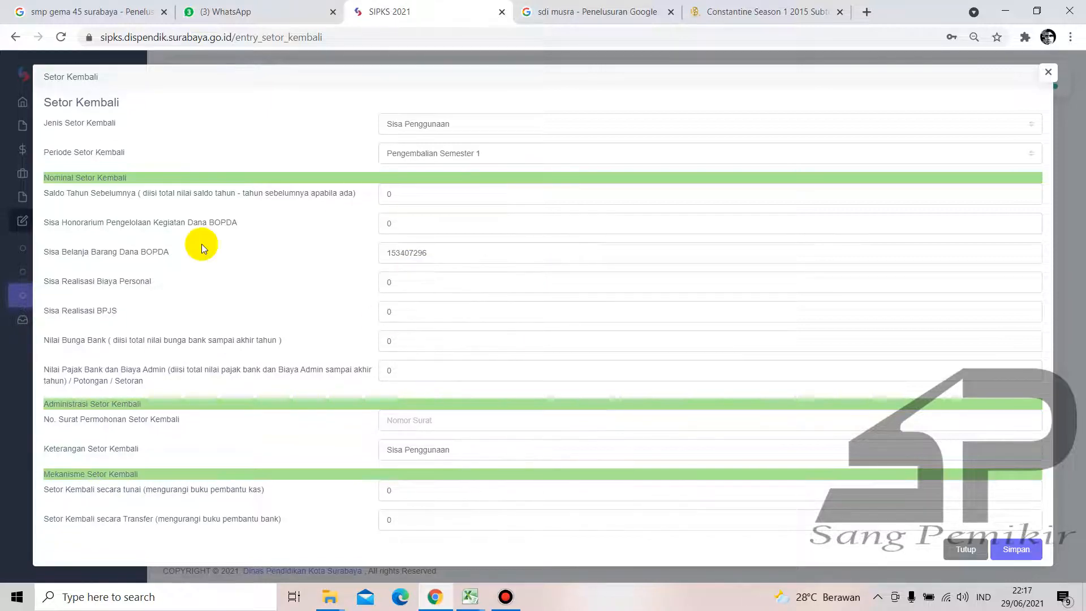
# Check the honorarium row's Sisa Belanja in the Rekapitulasi BPD Gema 2021 Semester I report, and return to the Setor Kembali form in SIPKS.
pyautogui.moveTo(481, 594)
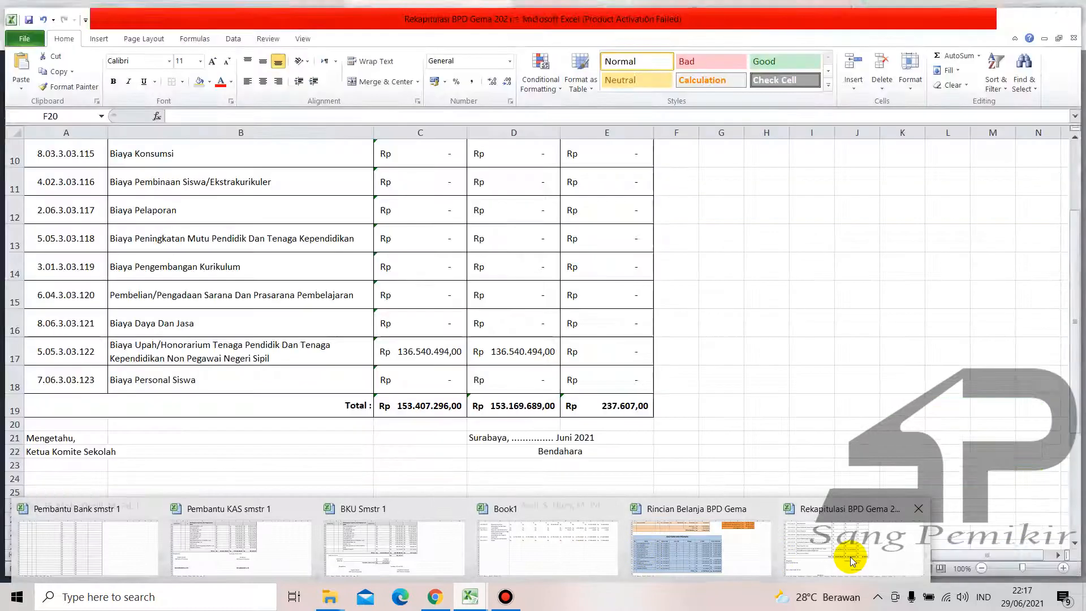
pyautogui.click(826, 556)
pyautogui.scroll(2, 567, 358)
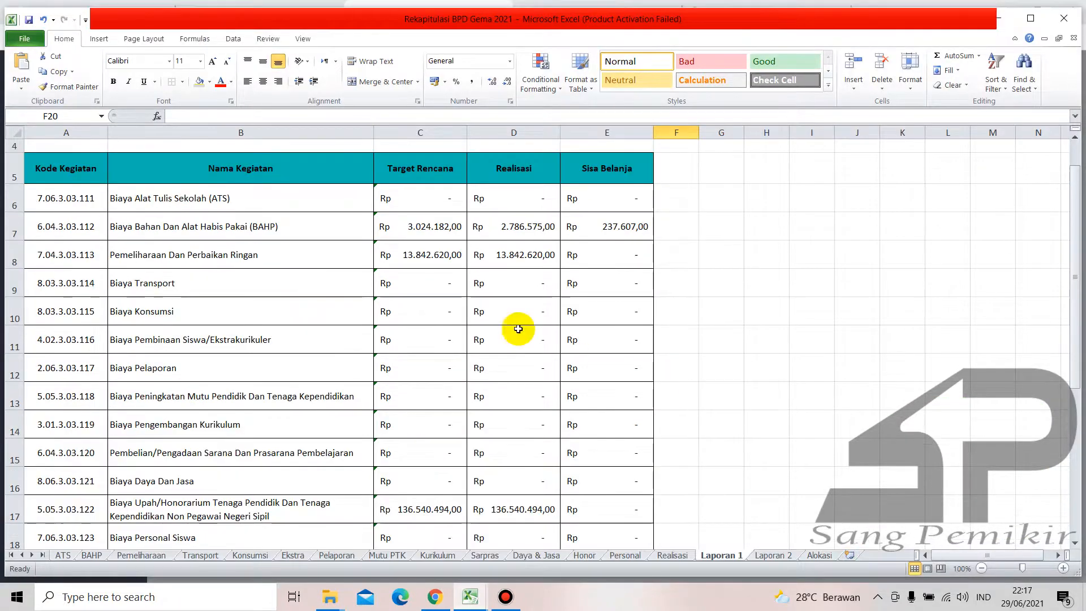
pyautogui.scroll(-1, 607, 336)
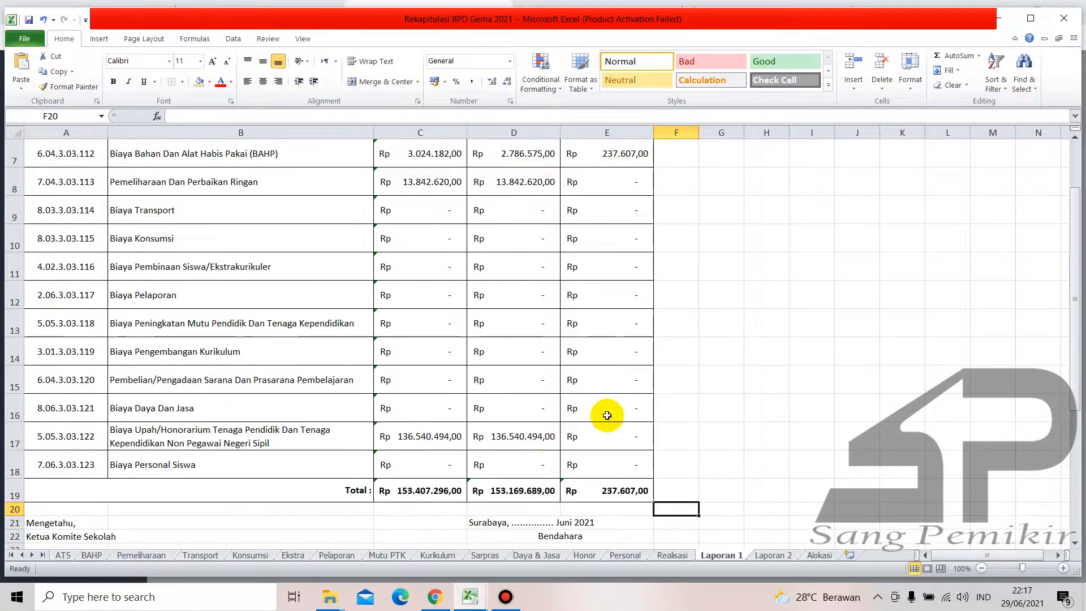
pyautogui.click(632, 440)
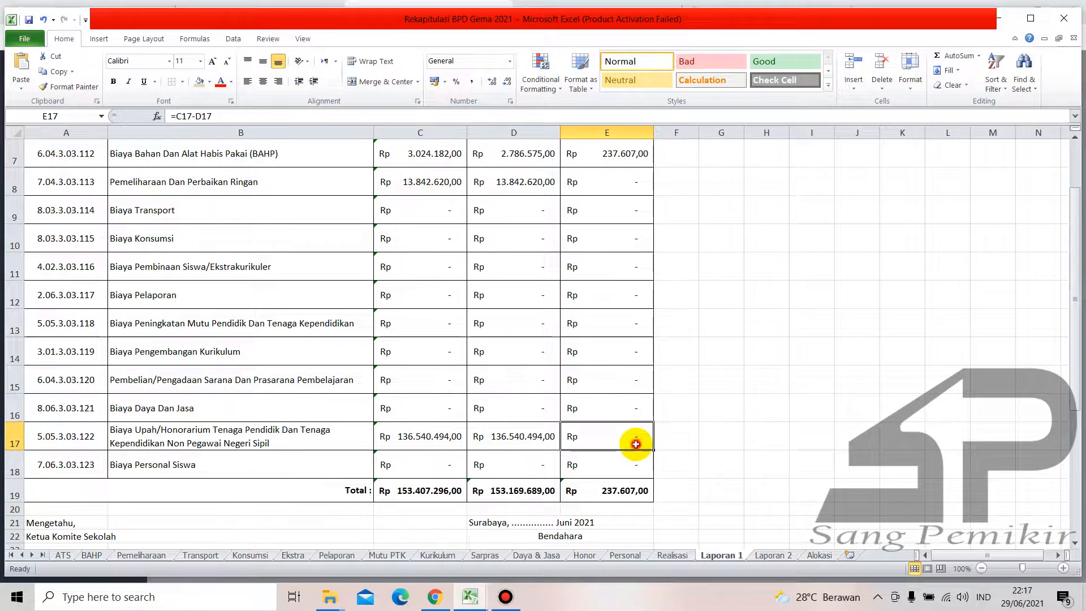
pyautogui.scroll(2, 708, 433)
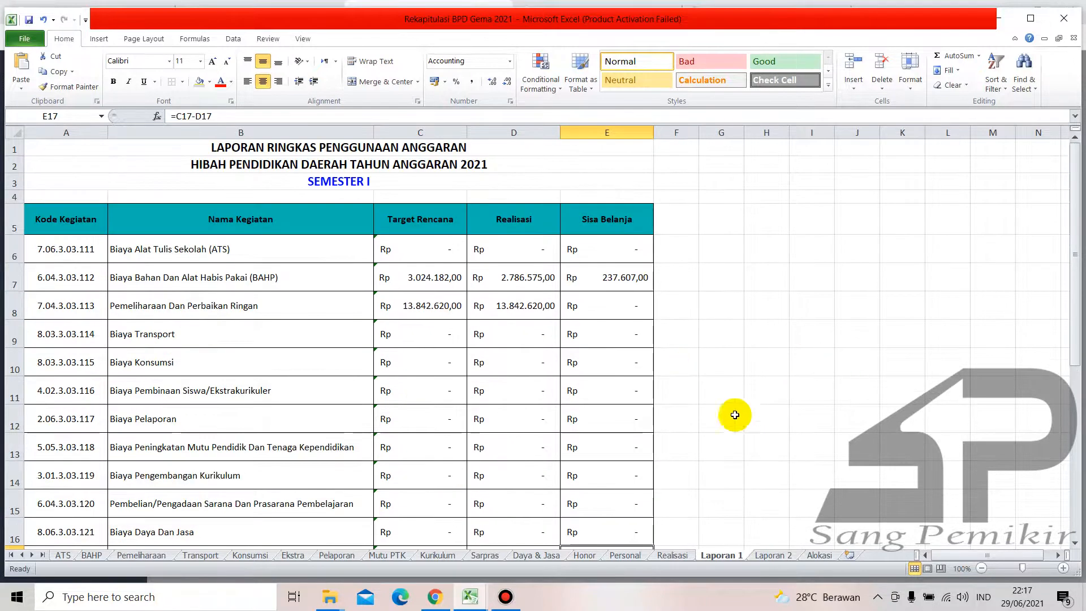
pyautogui.moveTo(434, 595)
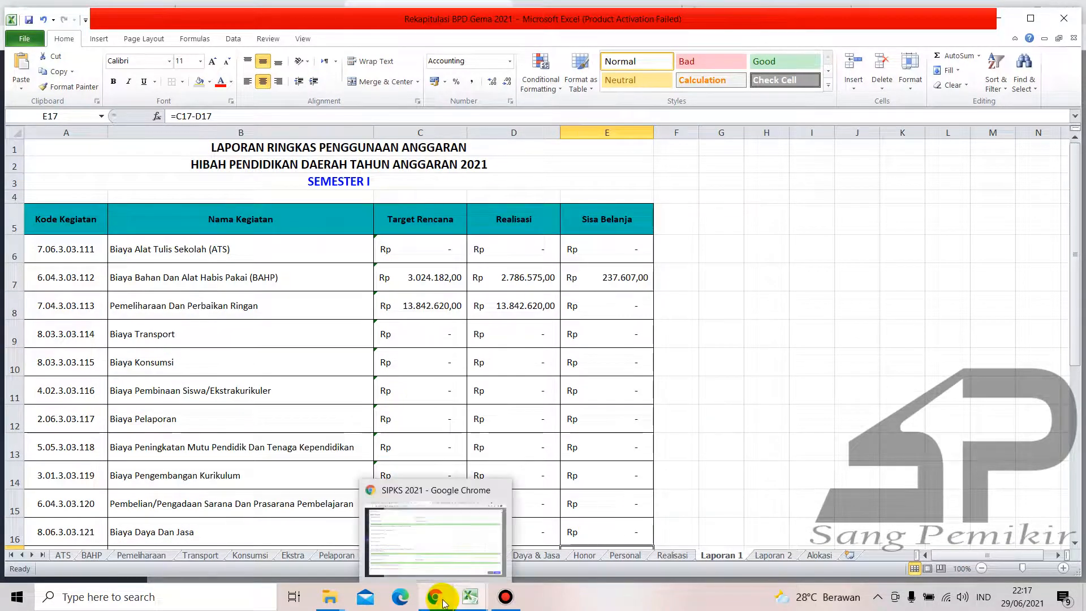
pyautogui.moveTo(426, 551)
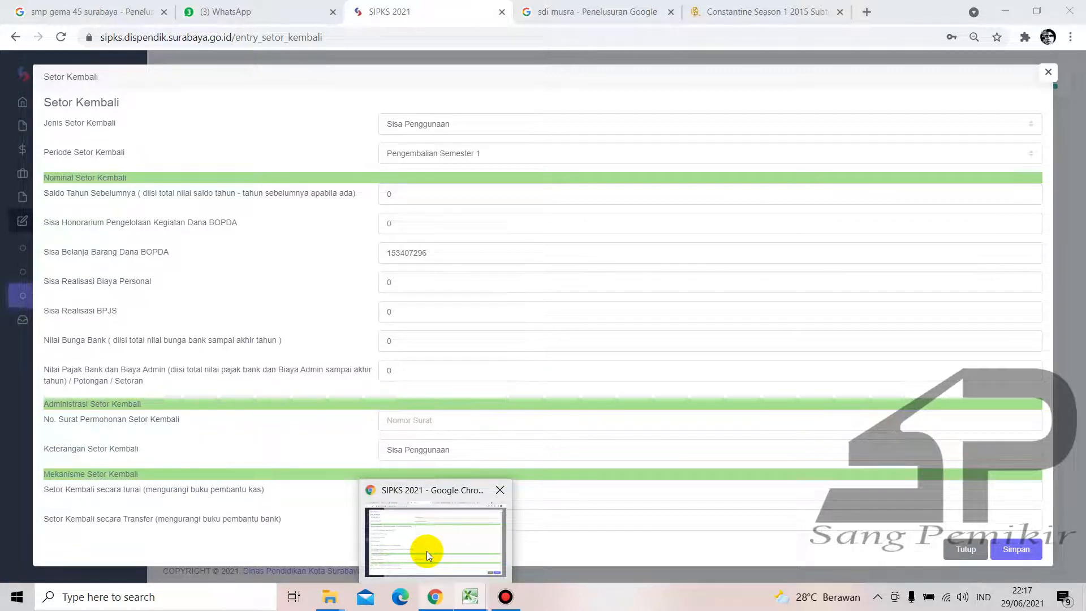
pyautogui.click(426, 551)
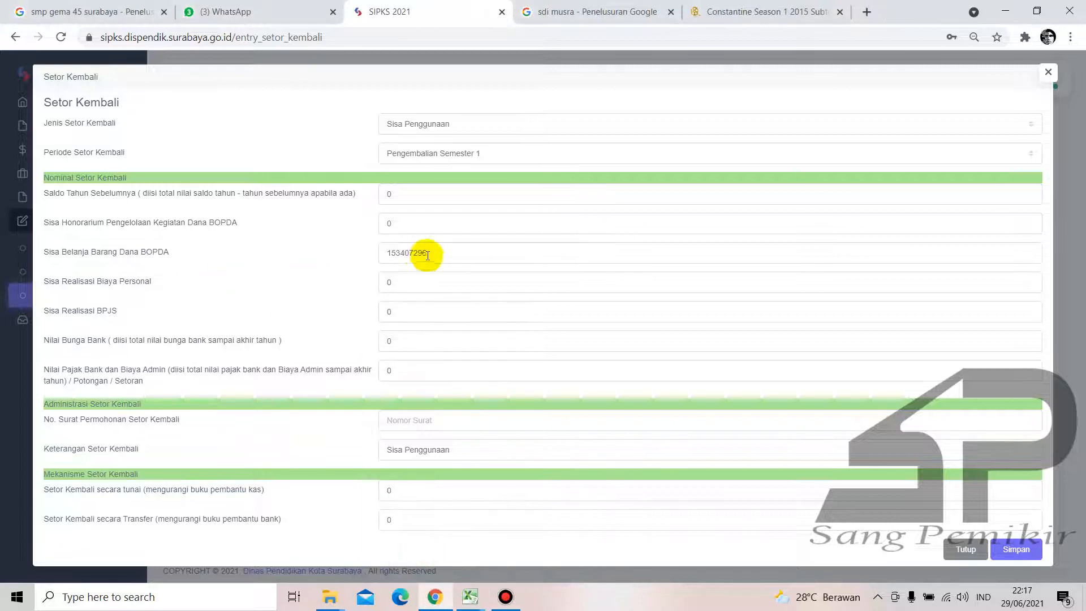
# Review the Saldo Tahun Sebelumnya, Nilai Bunga Bank and Sisa Honorarium Pengelolaan Kegiatan fields of the return-deposit form.
pyautogui.click(384, 193)
pyautogui.click(448, 341)
pyautogui.click(407, 222)
pyautogui.click(355, 281)
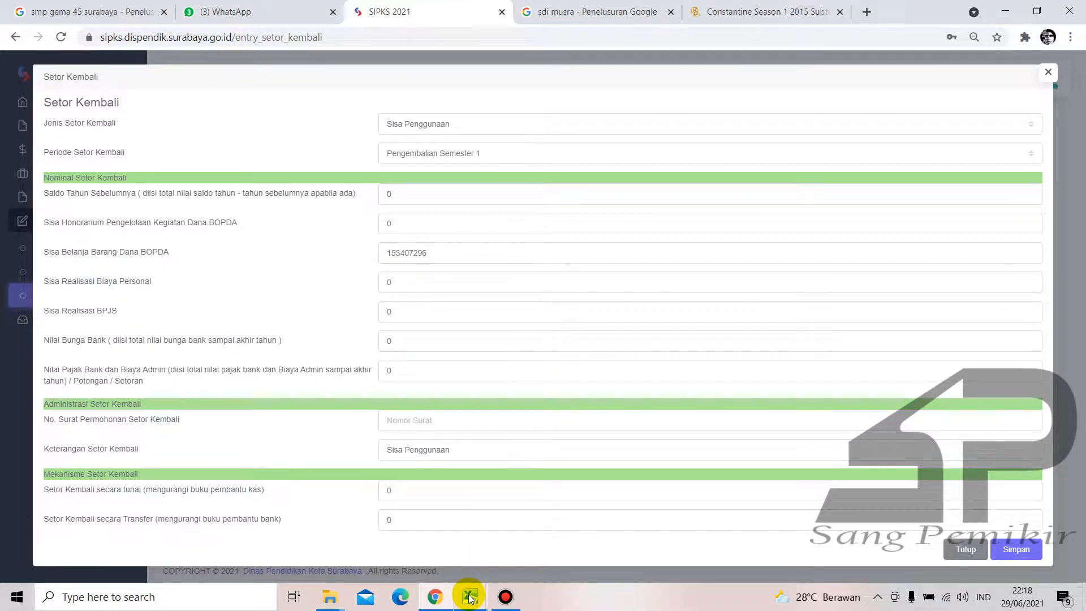
# Set Sisa Belanja Barang Dana BOPDA to 237607.
pyautogui.moveTo(470, 597)
pyautogui.moveTo(806, 541)
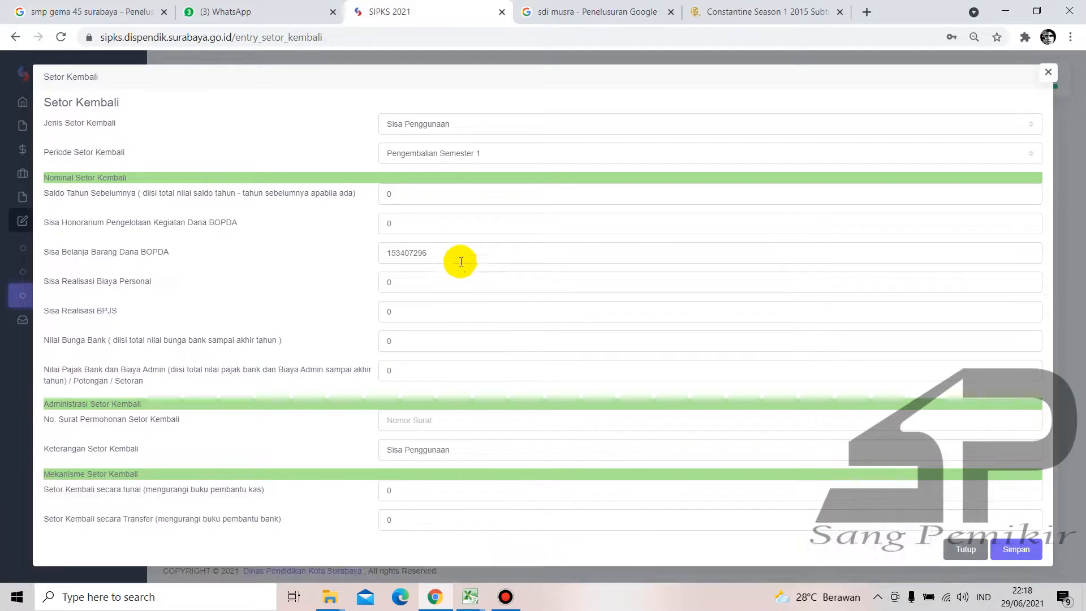
pyautogui.doubleClick(460, 261)
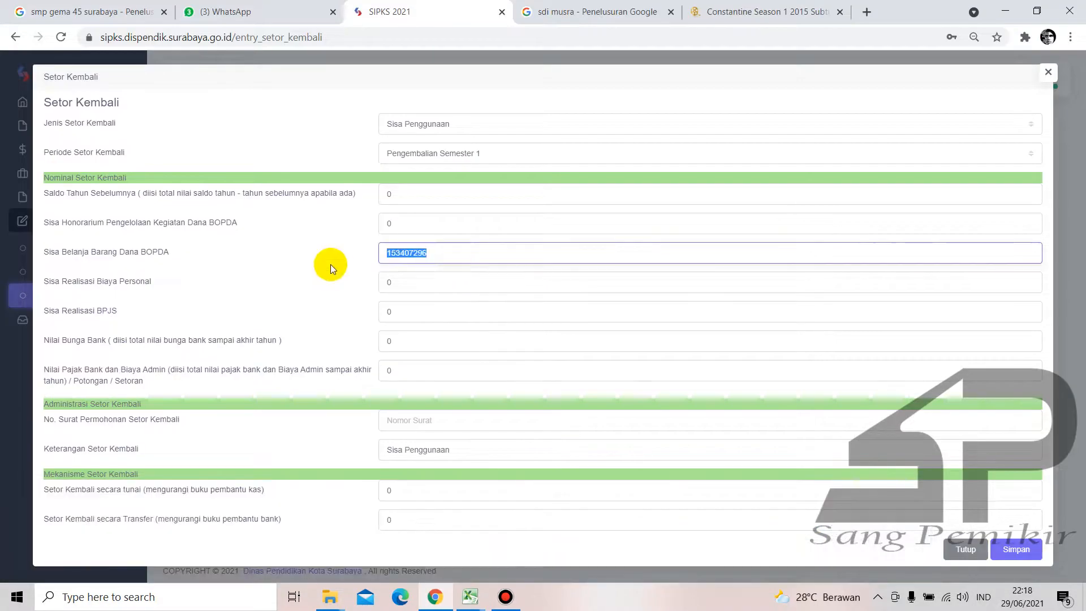
pyautogui.write('237607')
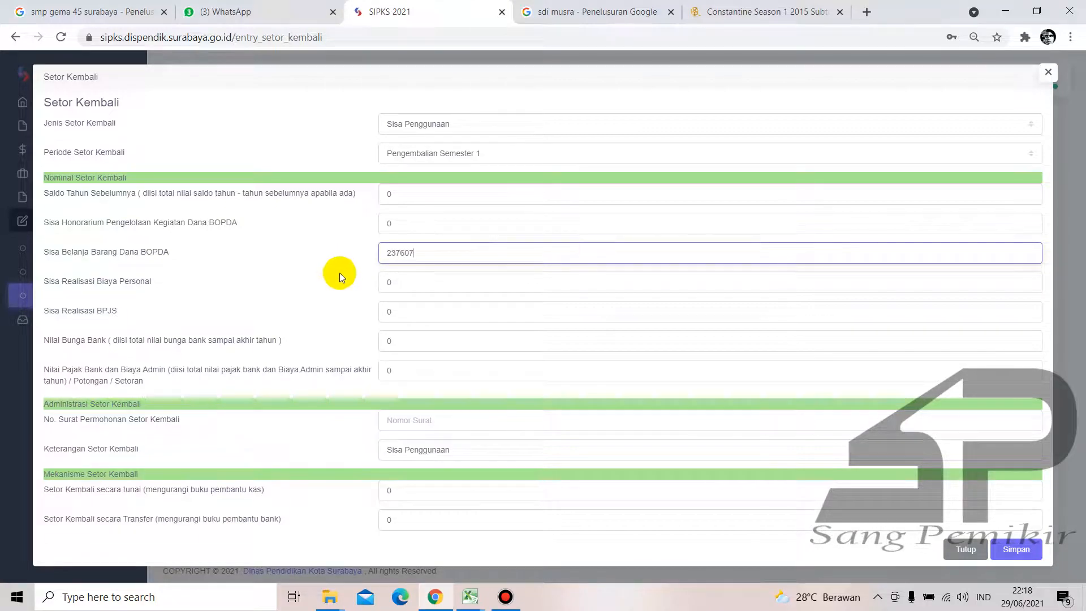
pyautogui.click(340, 273)
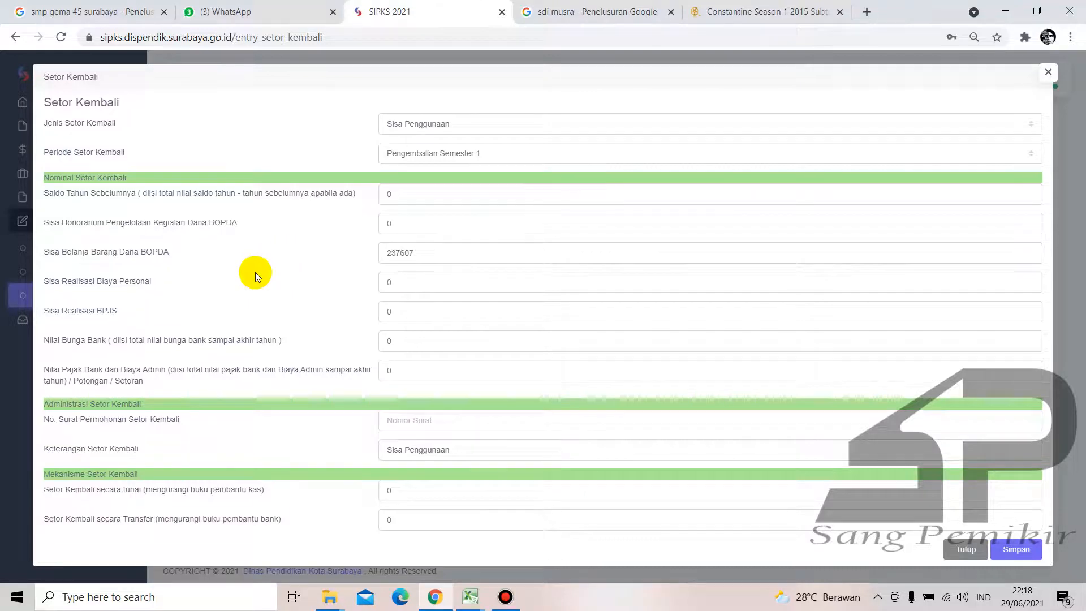
pyautogui.moveTo(441, 253); pyautogui.dragTo(291, 269)
pyautogui.click(286, 273)
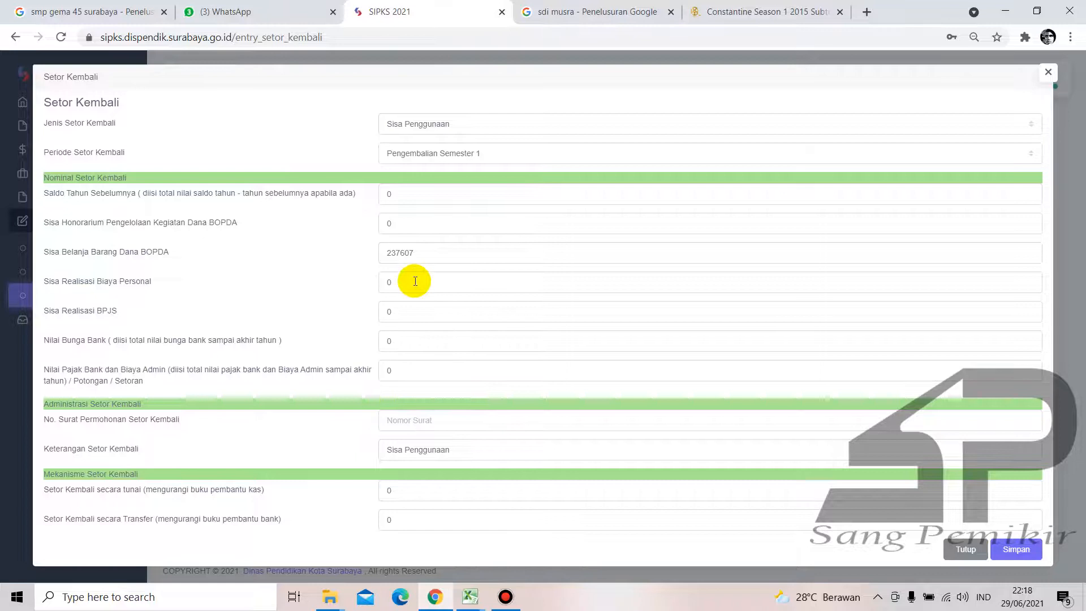
# Review the Sisa Realisasi BPJS and Nilai Bunga Bank amounts in the form.
pyautogui.click(405, 308)
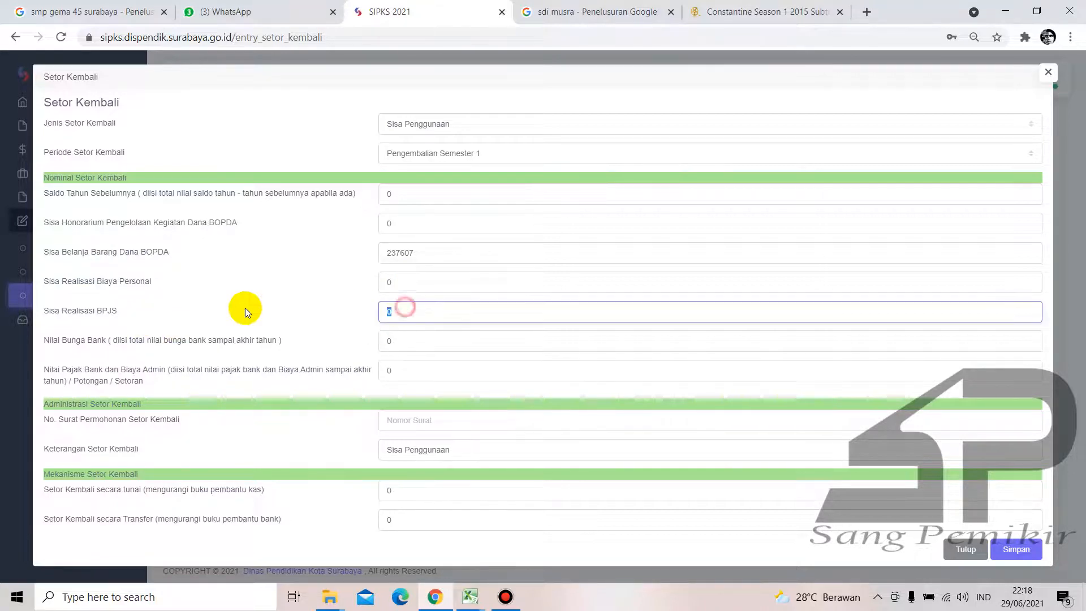
pyautogui.click(209, 298)
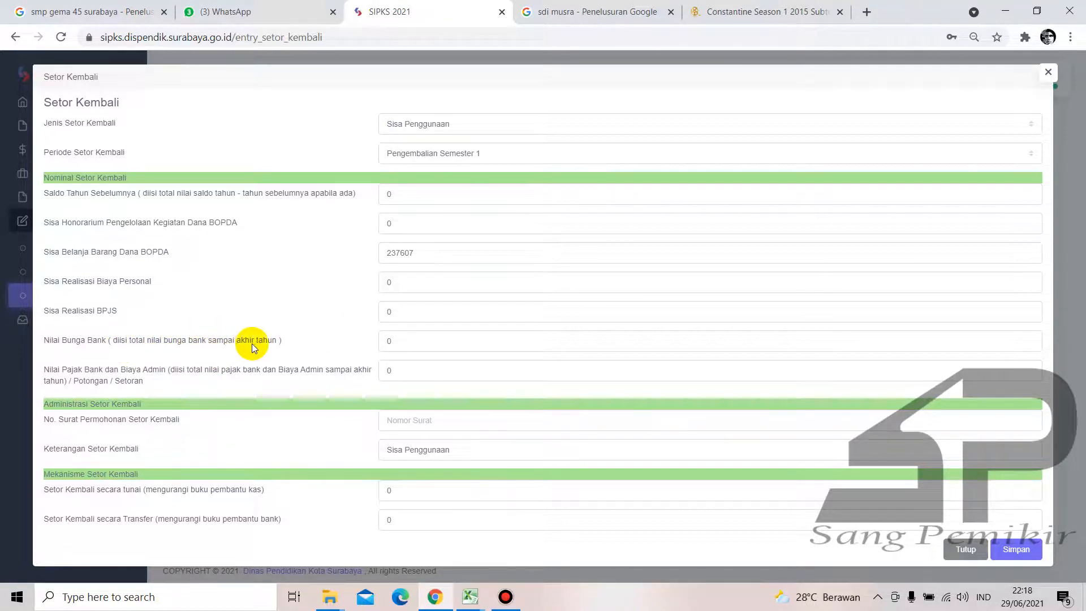
pyautogui.moveTo(451, 340); pyautogui.dragTo(324, 334)
pyautogui.click(325, 336)
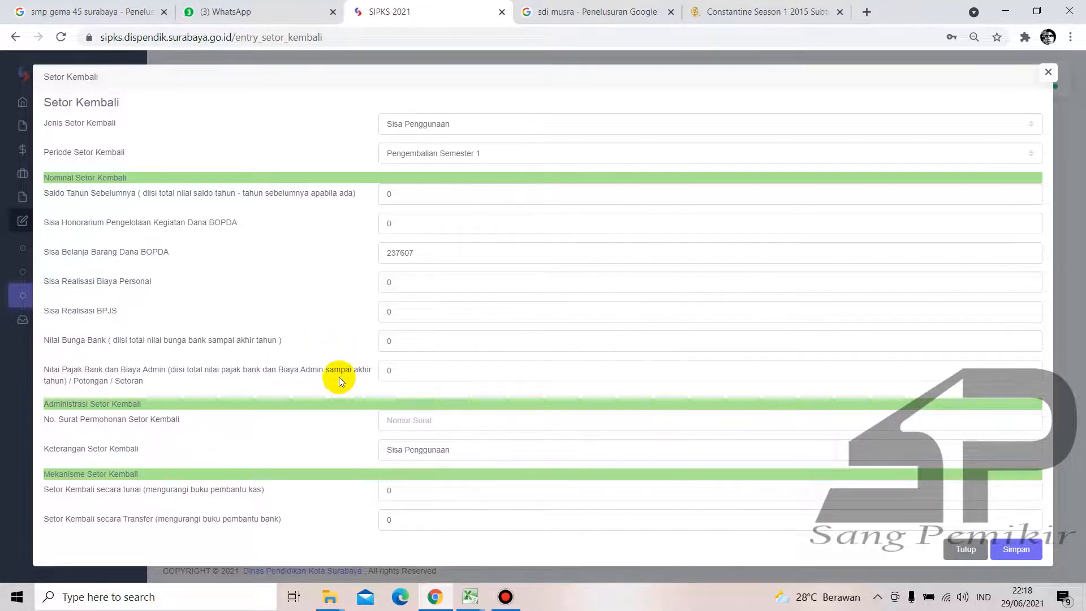
# Enter 001/21/SK/2021 as the No. Surat Permohonan Setor Kembali.
pyautogui.moveTo(395, 371); pyautogui.dragTo(368, 372)
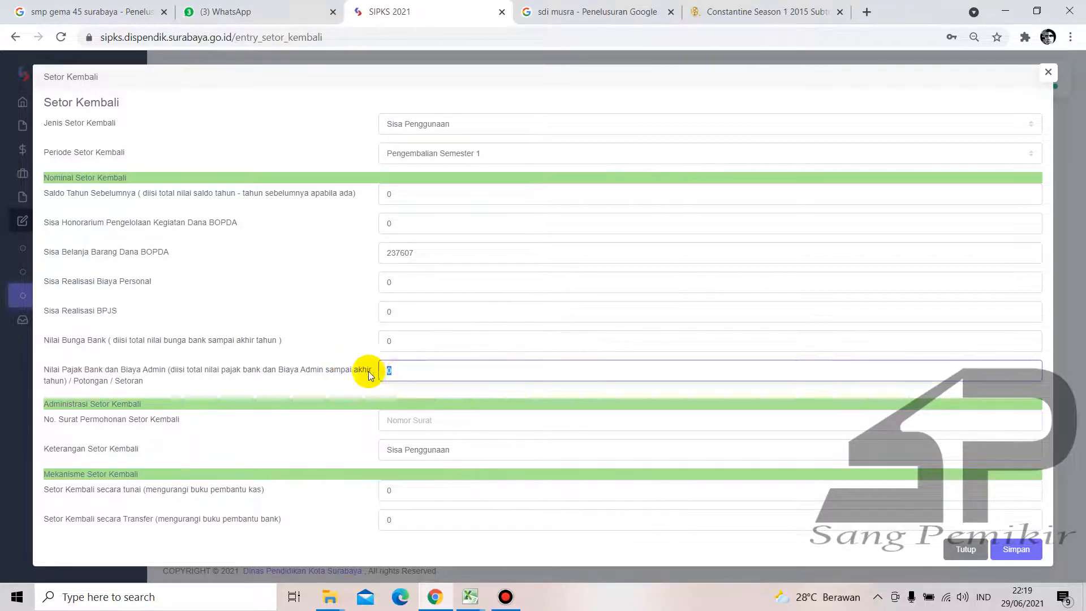
pyautogui.click(349, 369)
pyautogui.click(405, 420)
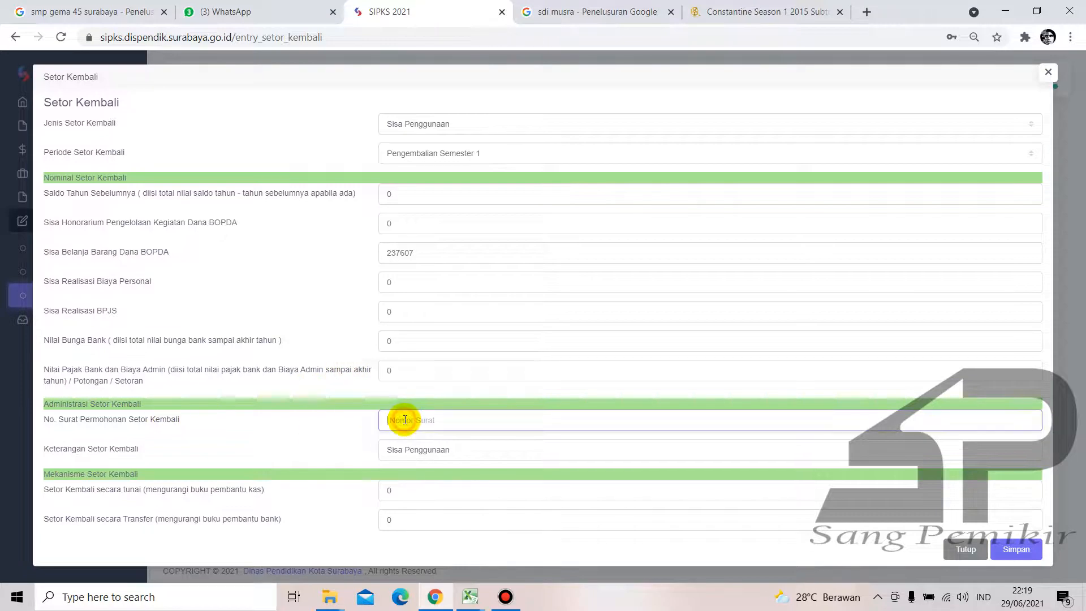
pyautogui.write('001')
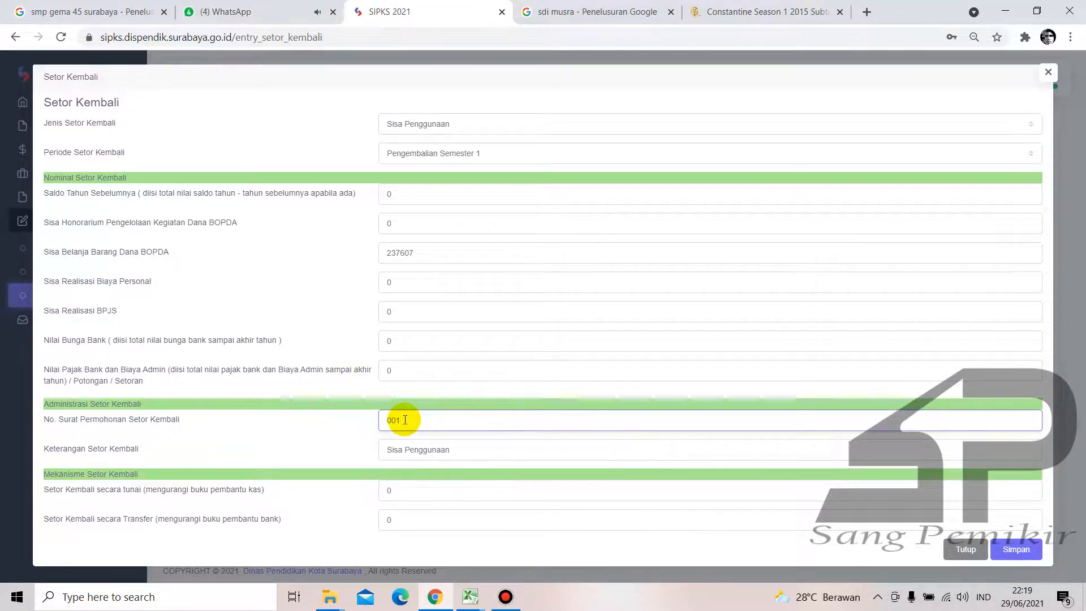
pyautogui.write('/21/')
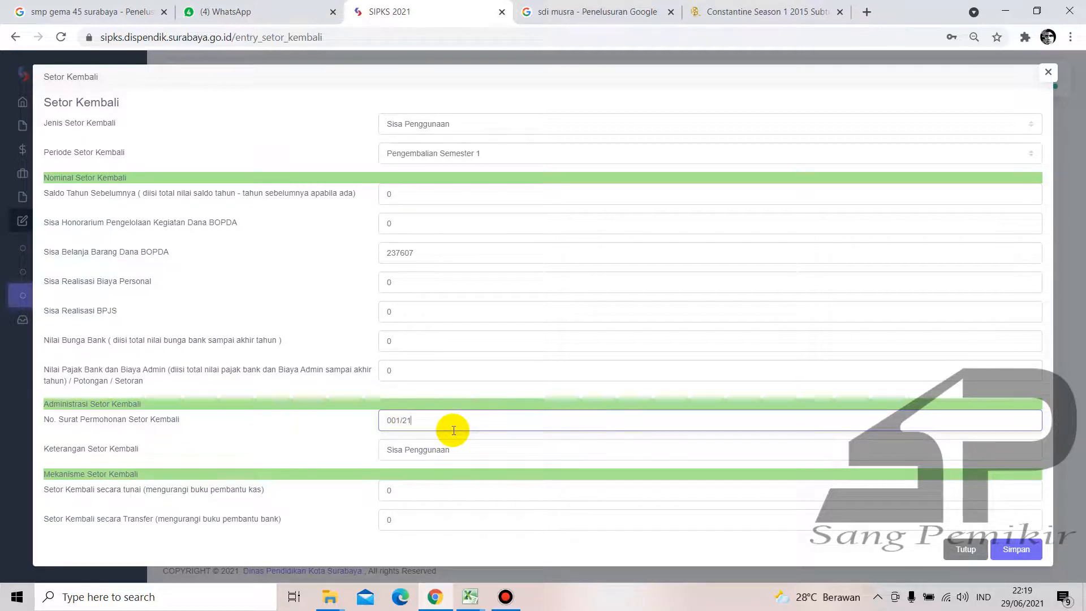
pyautogui.write('SK/2021')
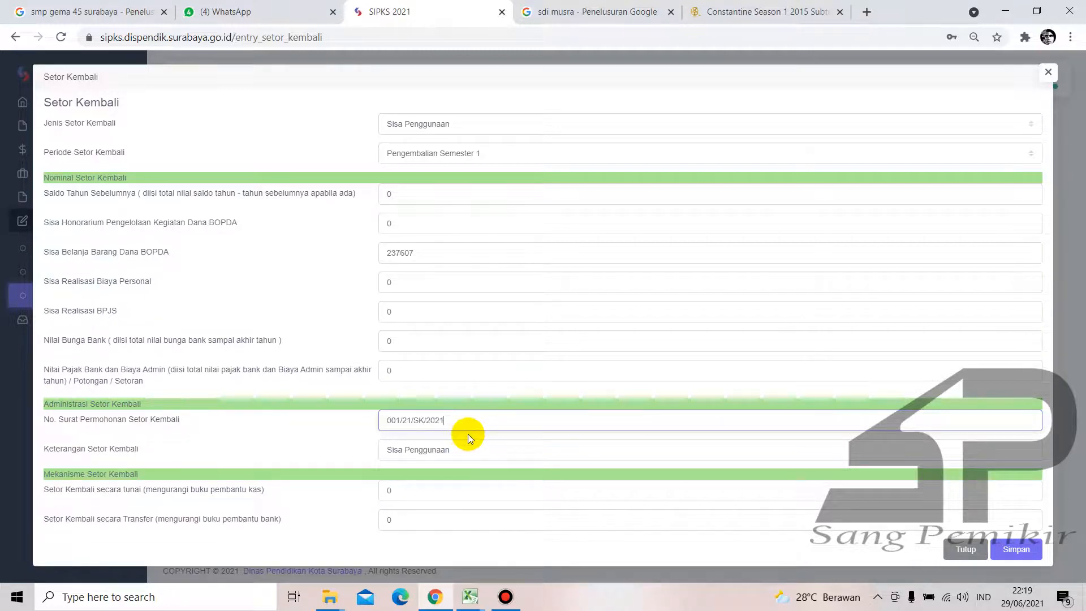
# Check the remaining balance in the Excel workbooks and set Setor Kembali secara tunai to 237607 in SIPKS.
pyautogui.click(411, 493)
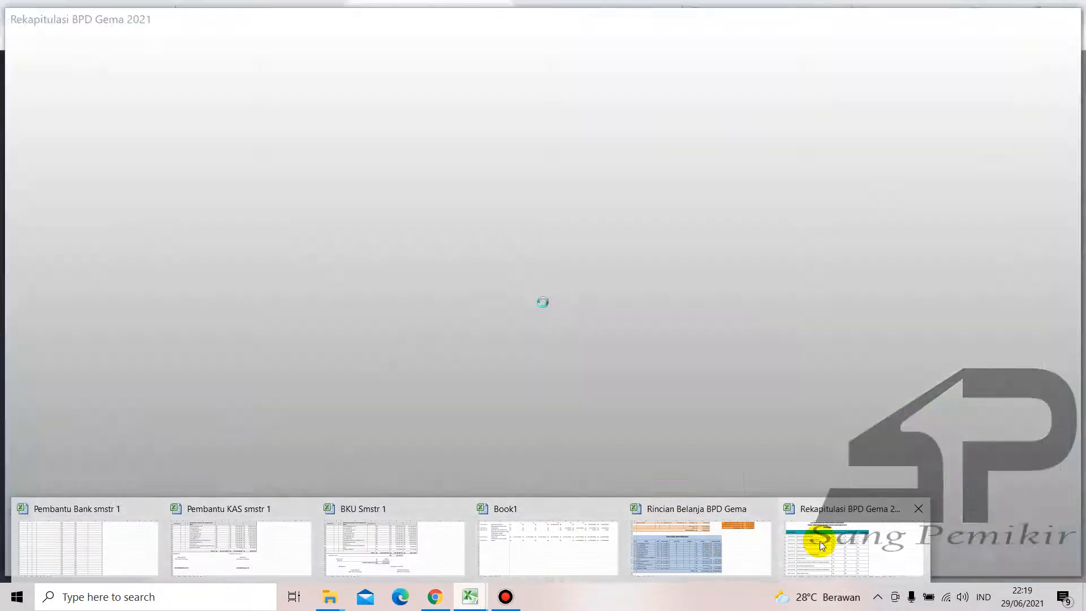
pyautogui.click(819, 540)
pyautogui.scroll(-4, 727, 450)
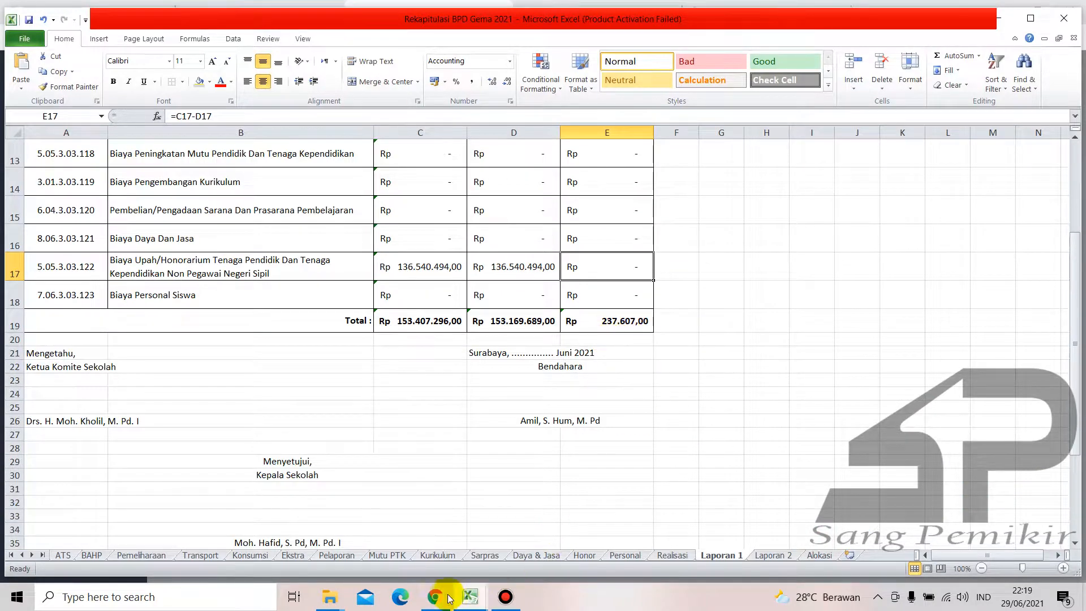
pyautogui.moveTo(471, 596)
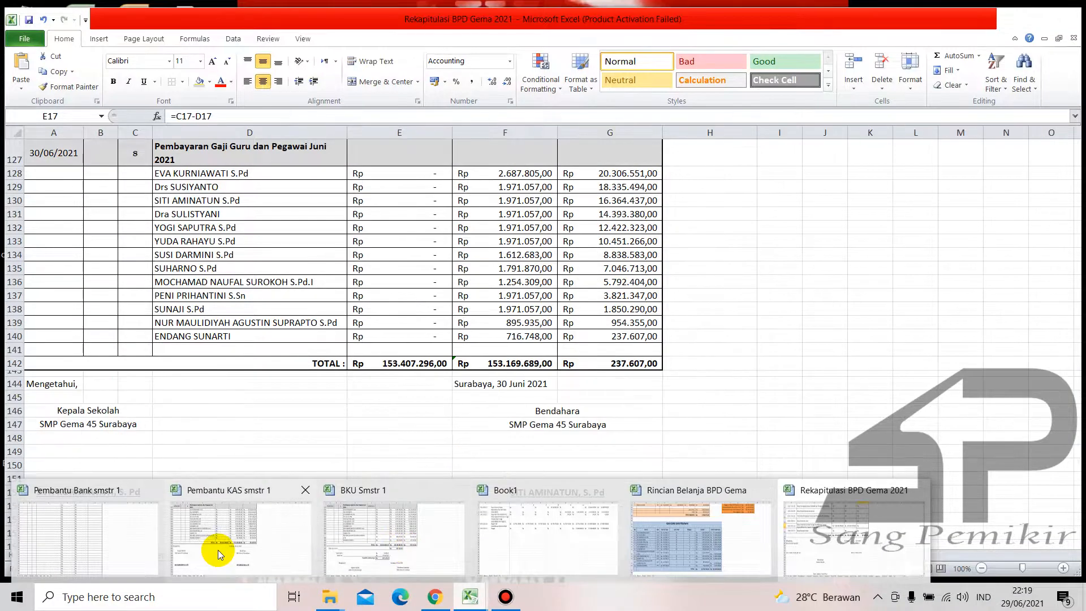
pyautogui.click(444, 596)
pyautogui.doubleClick(431, 490)
pyautogui.write('237607')
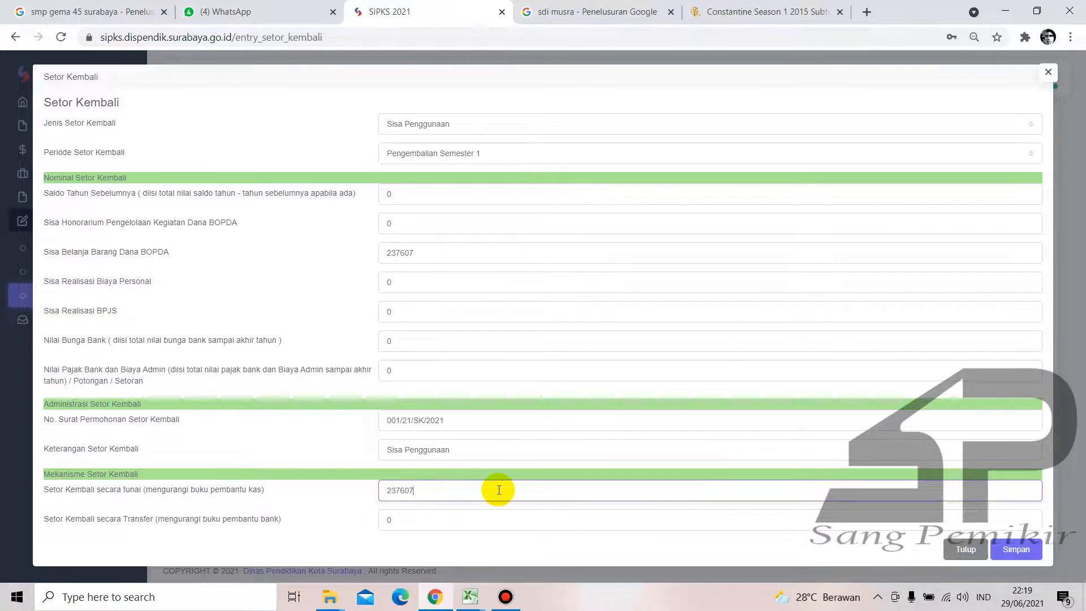
# Review the cash and transfer return amounts under Mekanisme Setor Kembali, comparing the cash book and bank book options.
pyautogui.moveTo(478, 593)
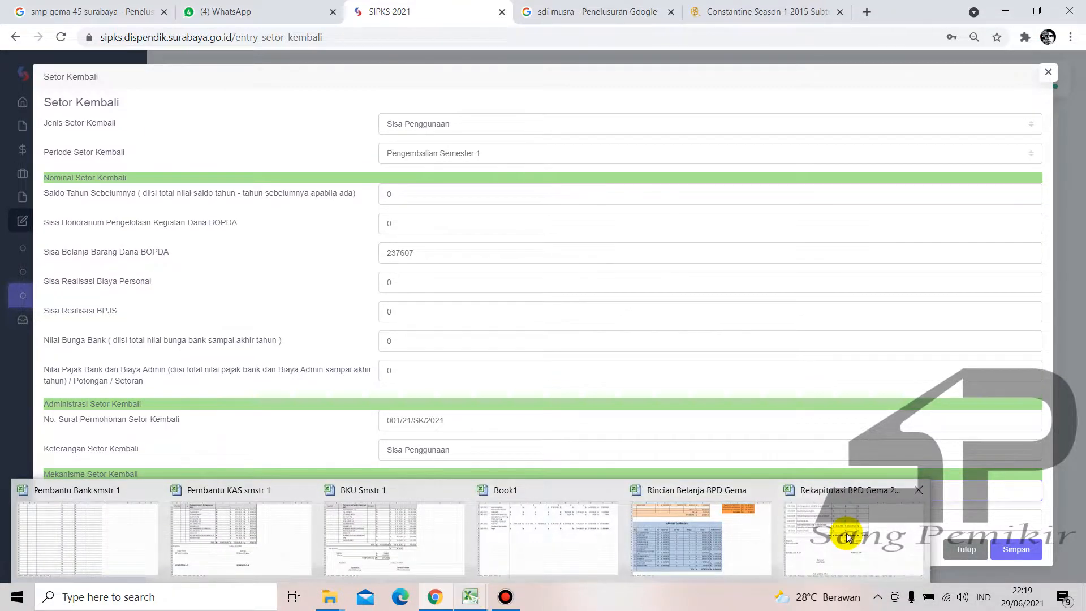
pyautogui.moveTo(846, 537)
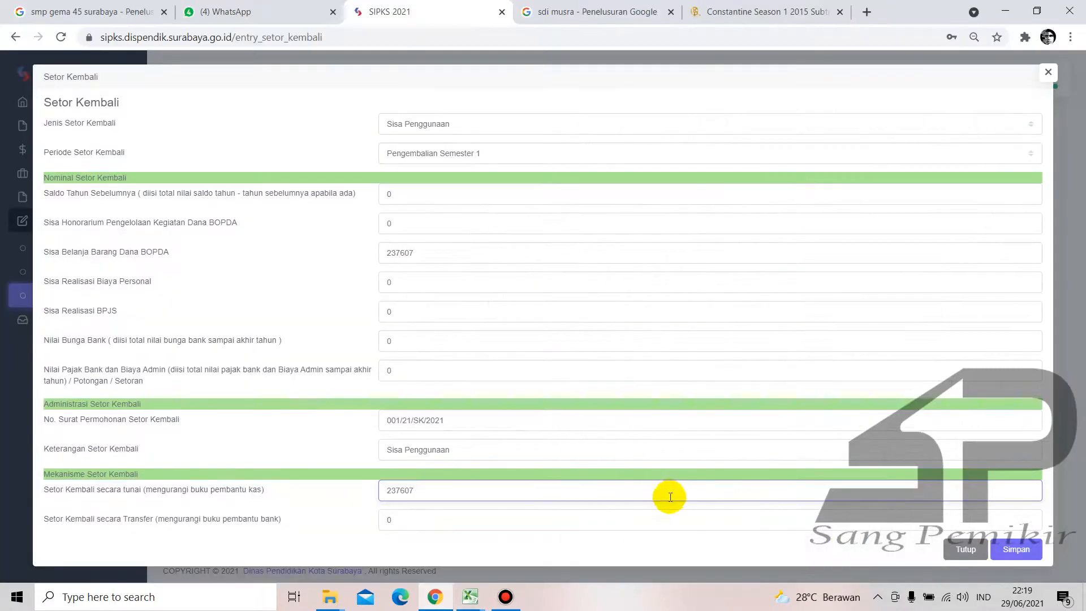
pyautogui.click(604, 534)
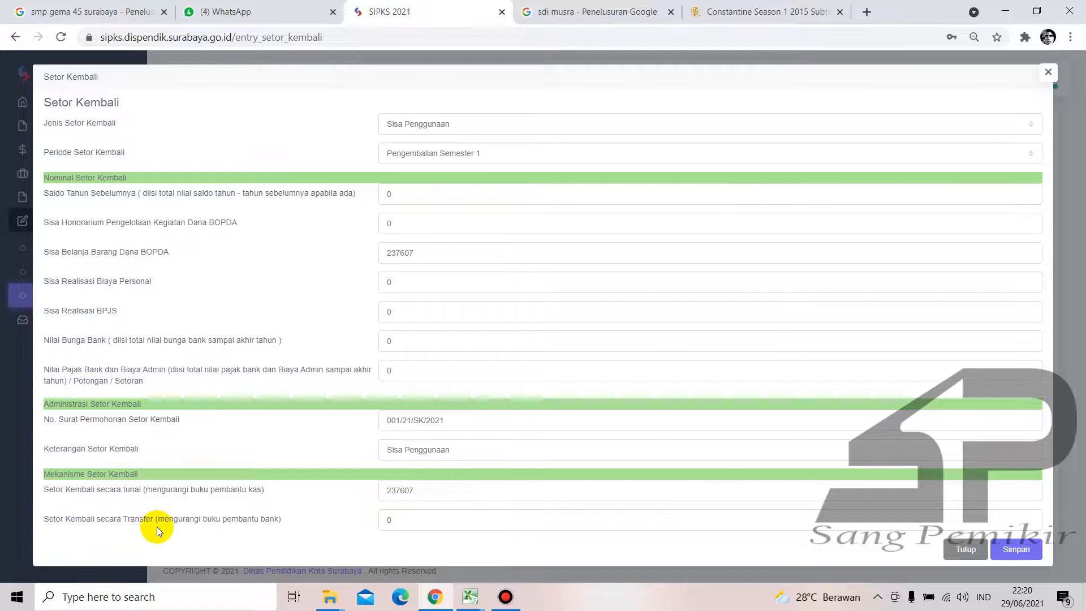
pyautogui.click(343, 515)
pyautogui.click(338, 519)
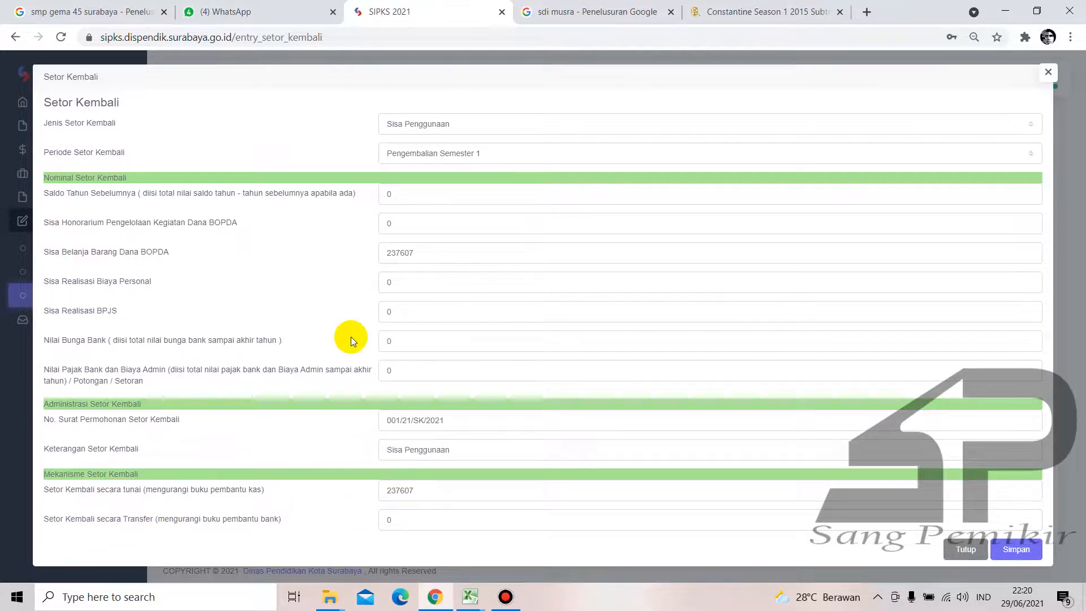
pyautogui.doubleClick(408, 519)
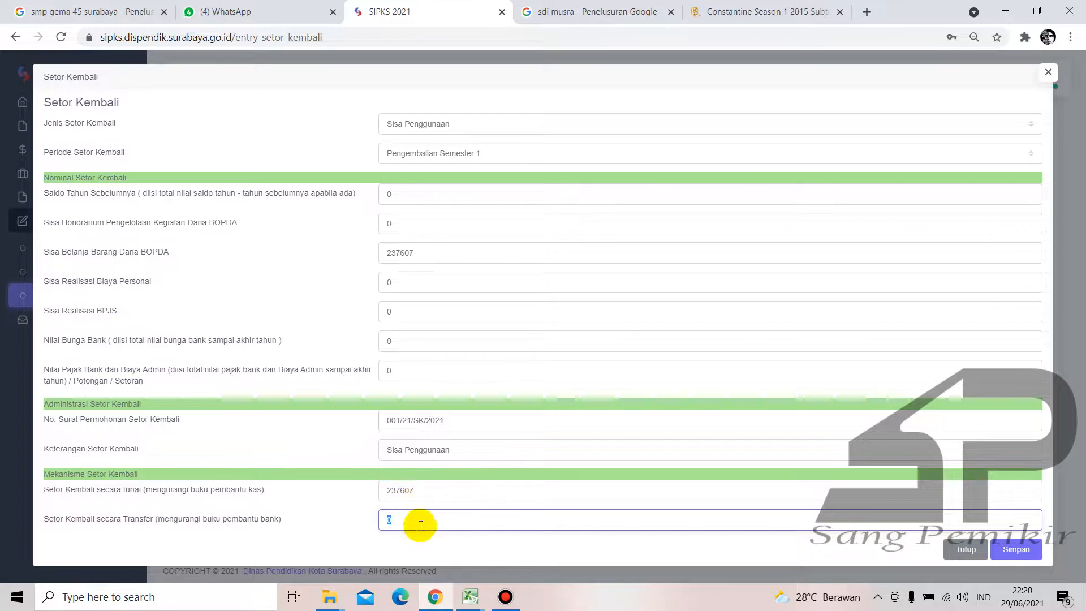
pyautogui.click(231, 525)
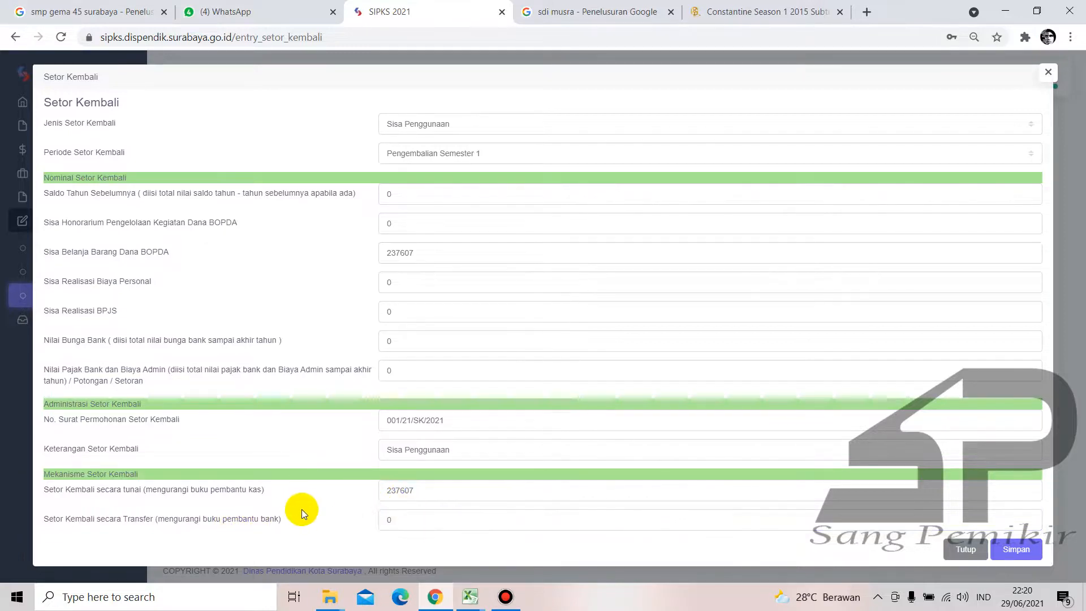
pyautogui.moveTo(292, 497); pyautogui.dragTo(83, 524)
pyautogui.click(188, 512)
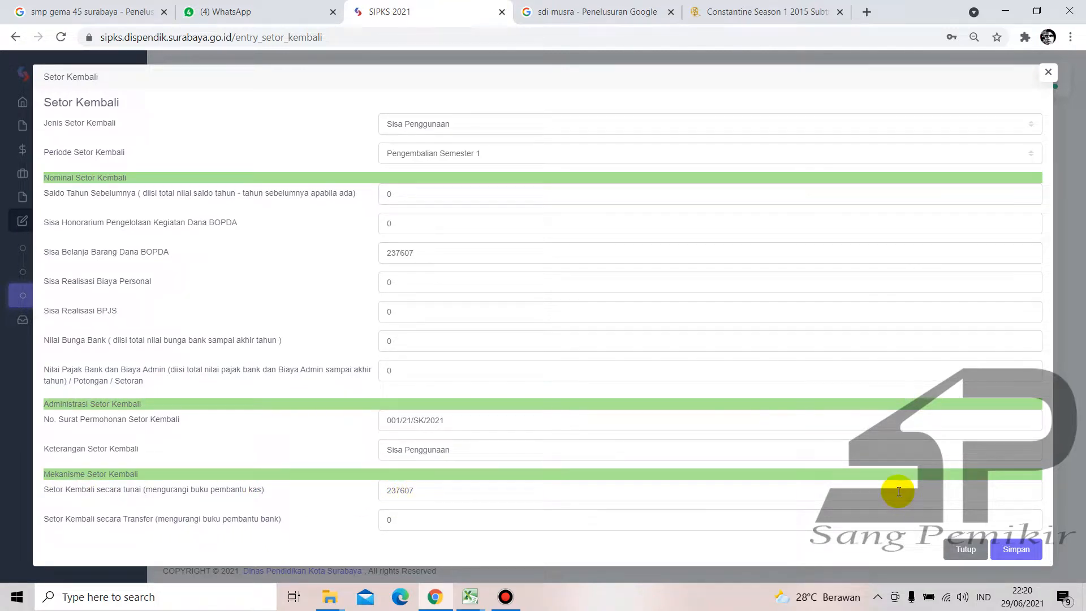
# Save the Semester 1 return deposit entry and confirm it.
pyautogui.click(1013, 550)
pyautogui.click(646, 339)
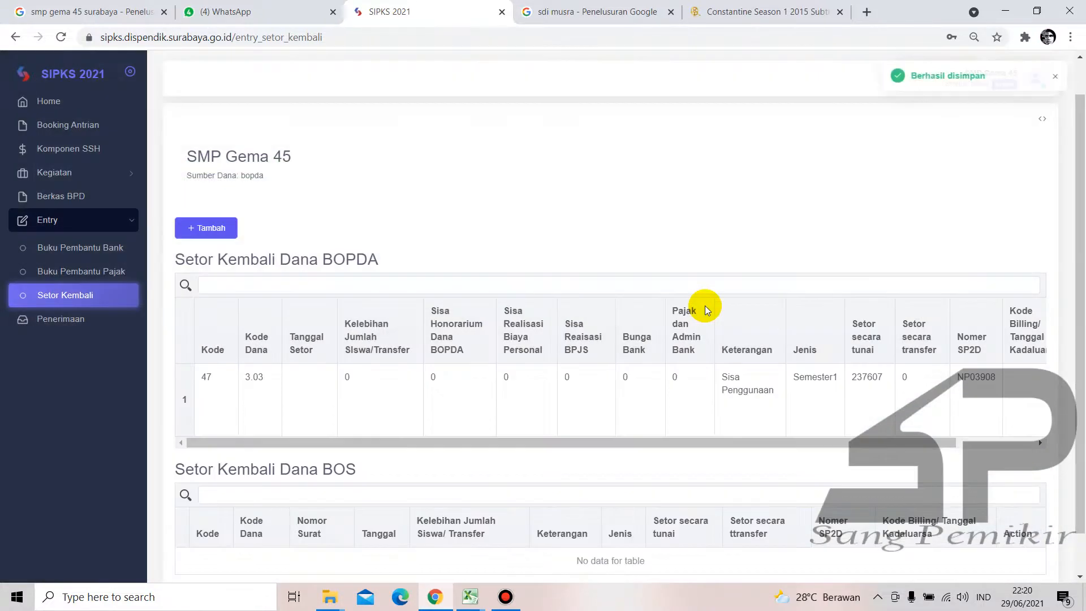
# Open the printable letter of the saved BOPDA return deposit, check its total amount, and close the letter.
pyautogui.scroll(-1, 703, 303)
pyautogui.moveTo(673, 395); pyautogui.dragTo(856, 396)
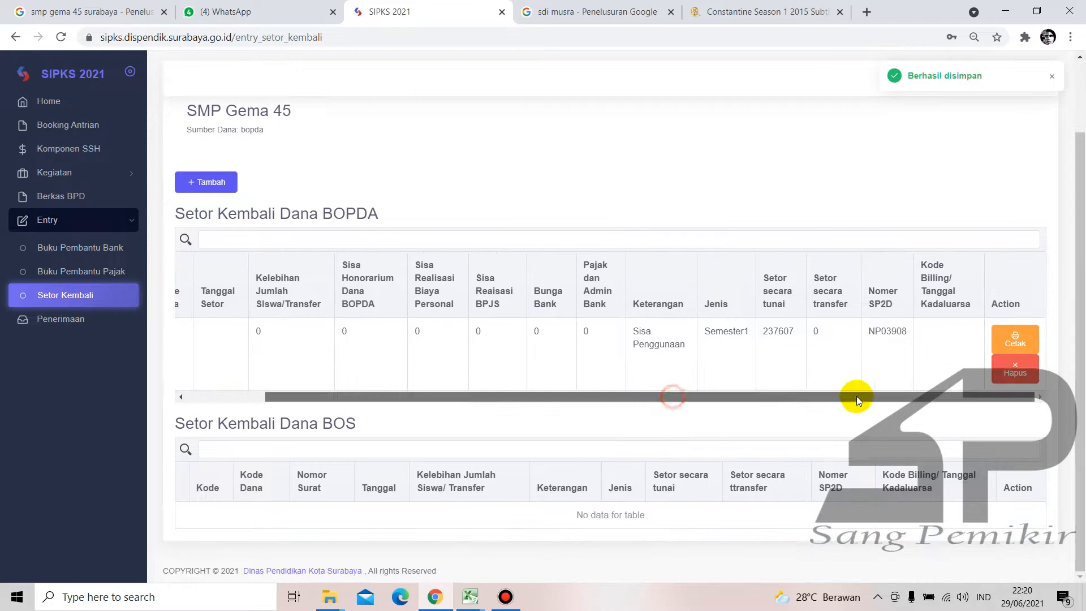
pyautogui.click(1001, 340)
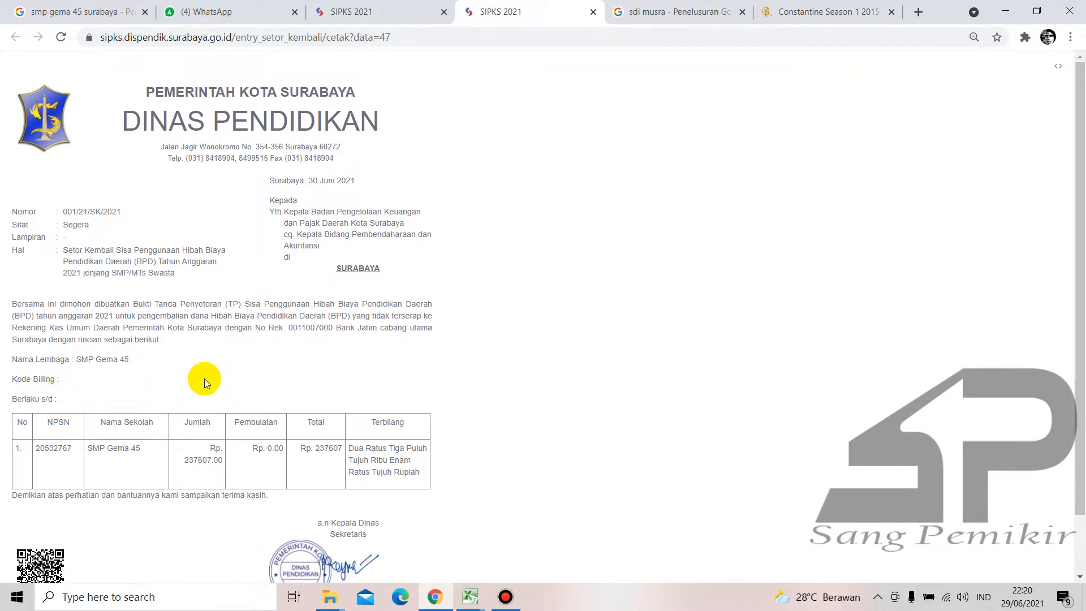
pyautogui.scroll(-1, 339, 402)
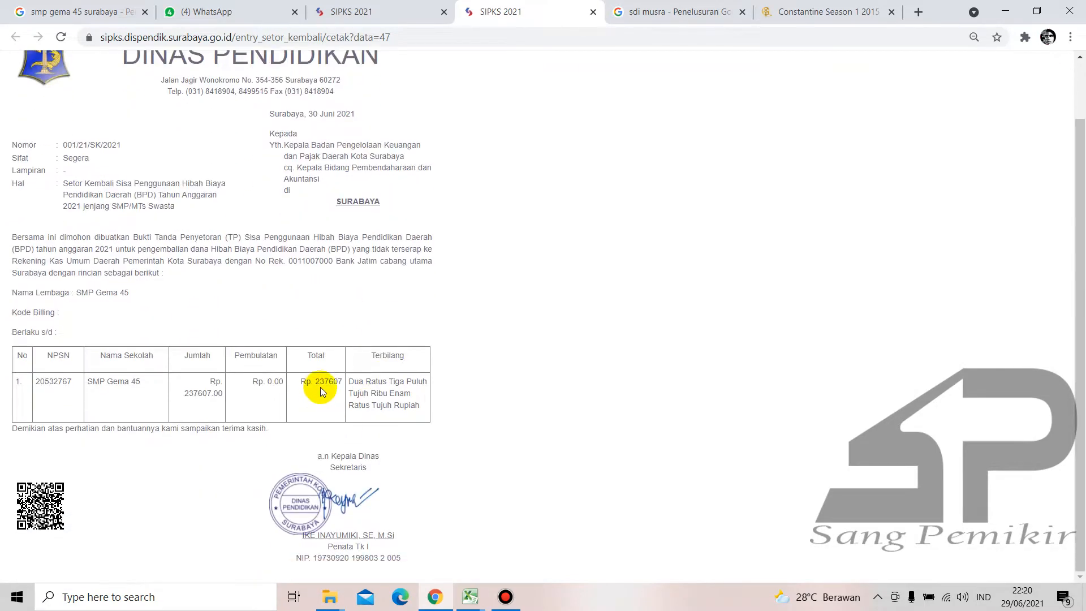
pyautogui.moveTo(342, 382); pyautogui.dragTo(300, 382)
pyautogui.scroll(1, 309, 395)
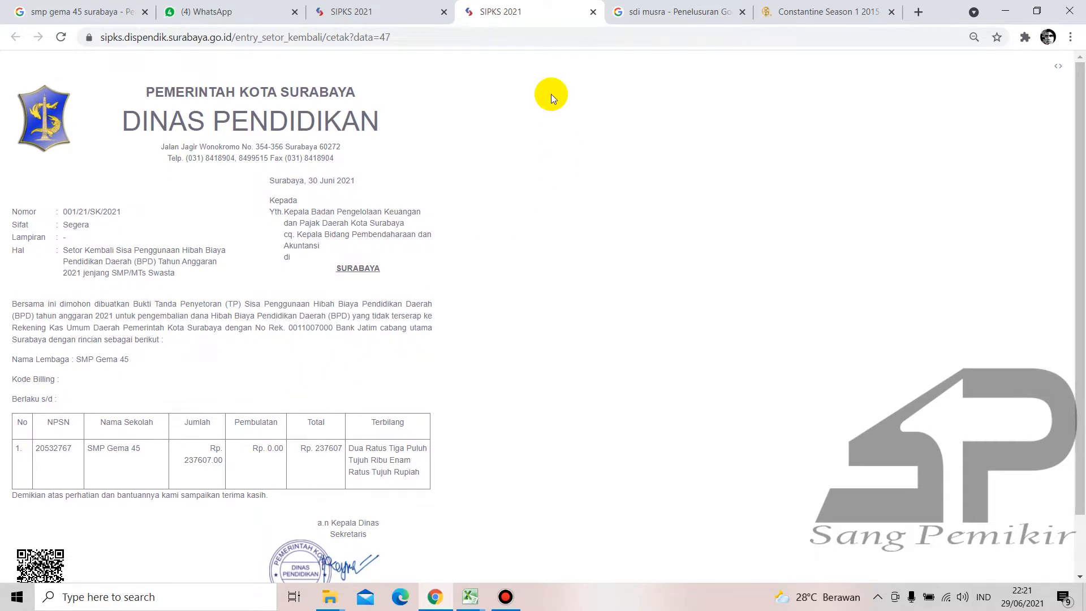
pyautogui.click(593, 12)
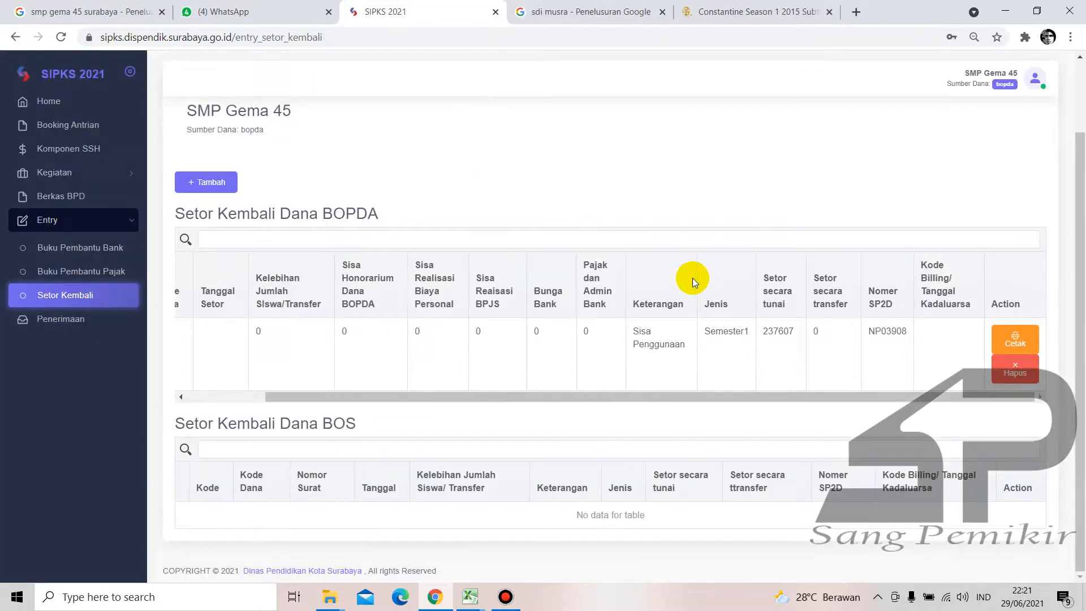
pyautogui.moveTo(714, 396); pyautogui.dragTo(744, 409)
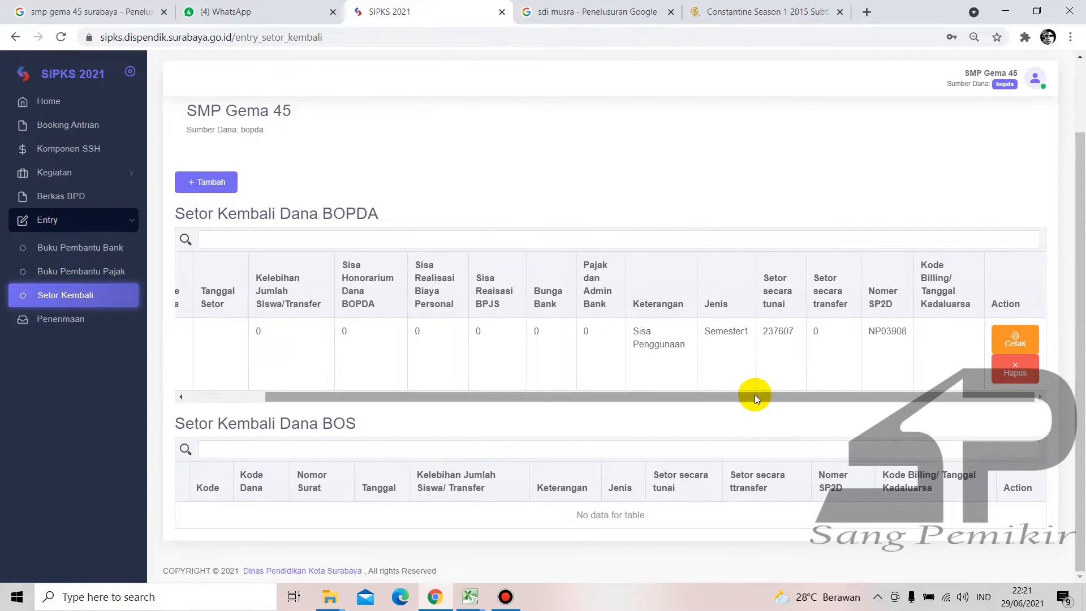
pyautogui.moveTo(758, 395); pyautogui.dragTo(796, 419)
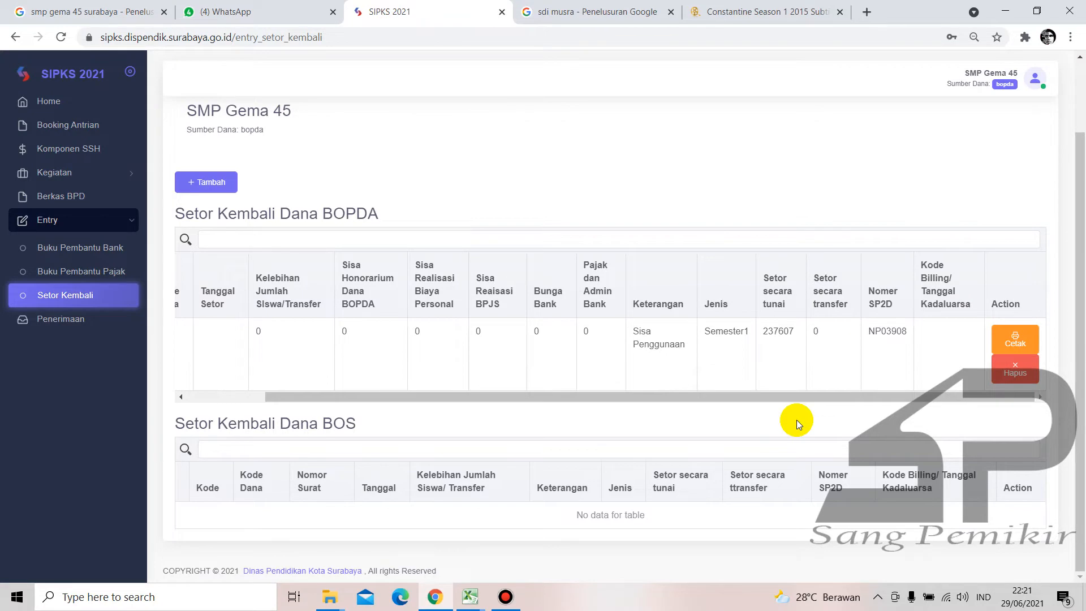